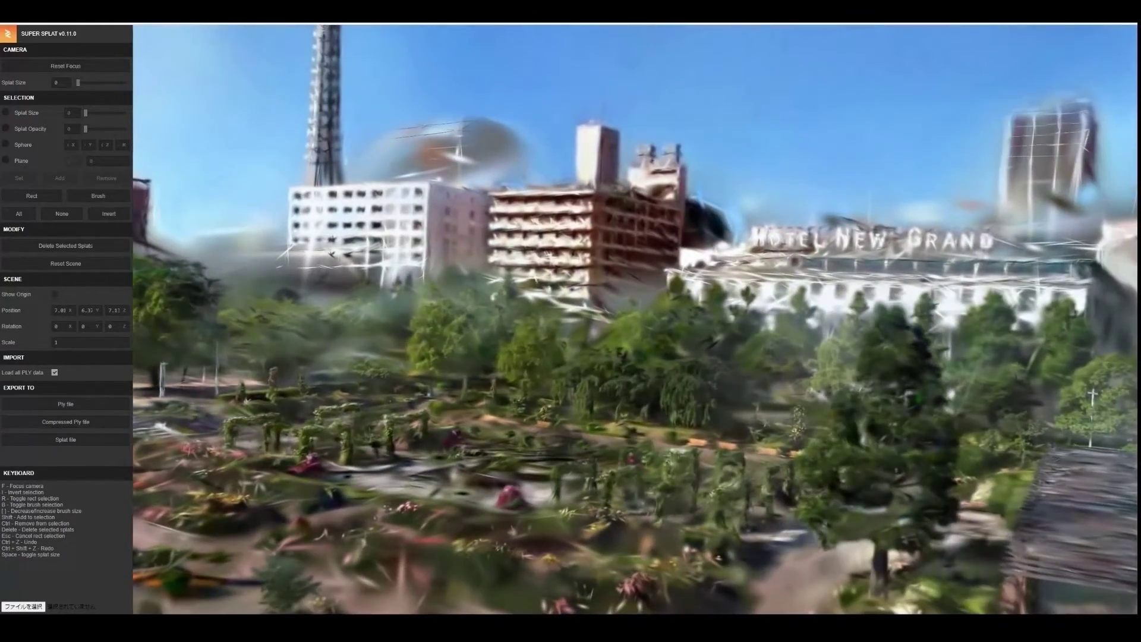
# Orbit the park splat in front of the Hotel New Grand to view another side.
pyautogui.moveTo(595, 321); pyautogui.dragTo(684, 336)
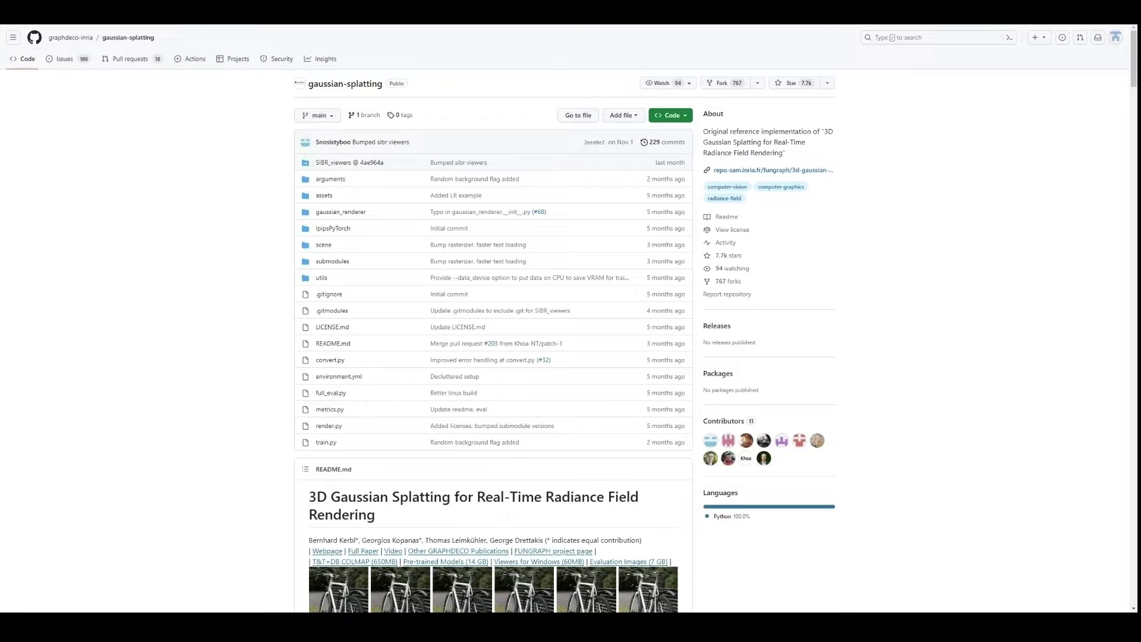
# Scroll the README down to 'Running the Network Viewer' and play the remoteviewer.mp4 demo.
pyautogui.scroll(-5, 494, 321)
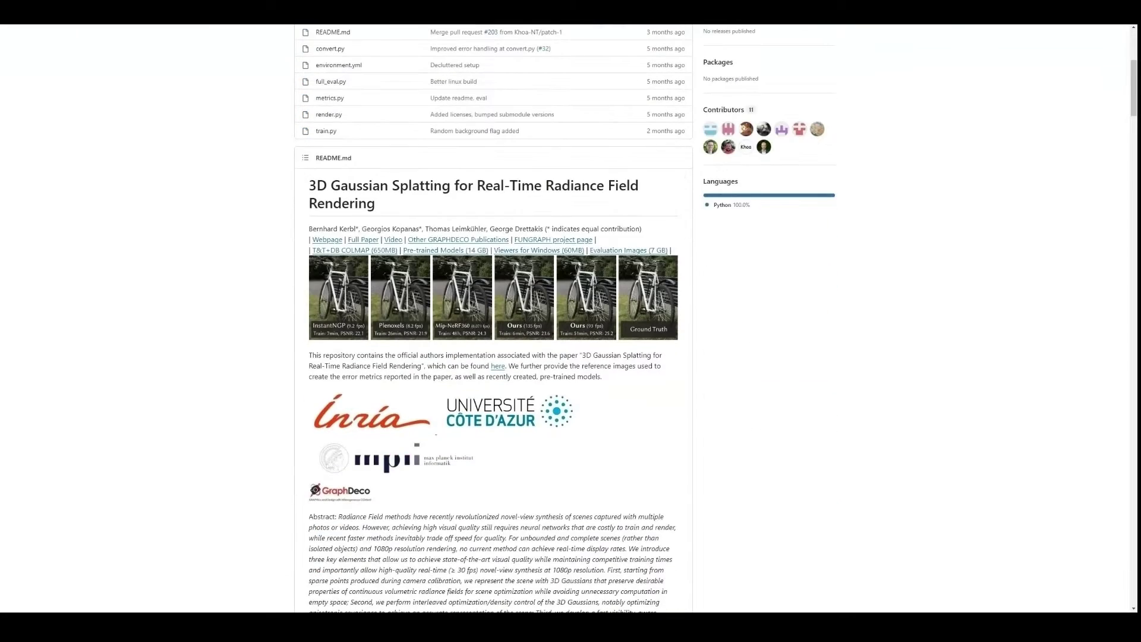
pyautogui.scroll(-3, 494, 321)
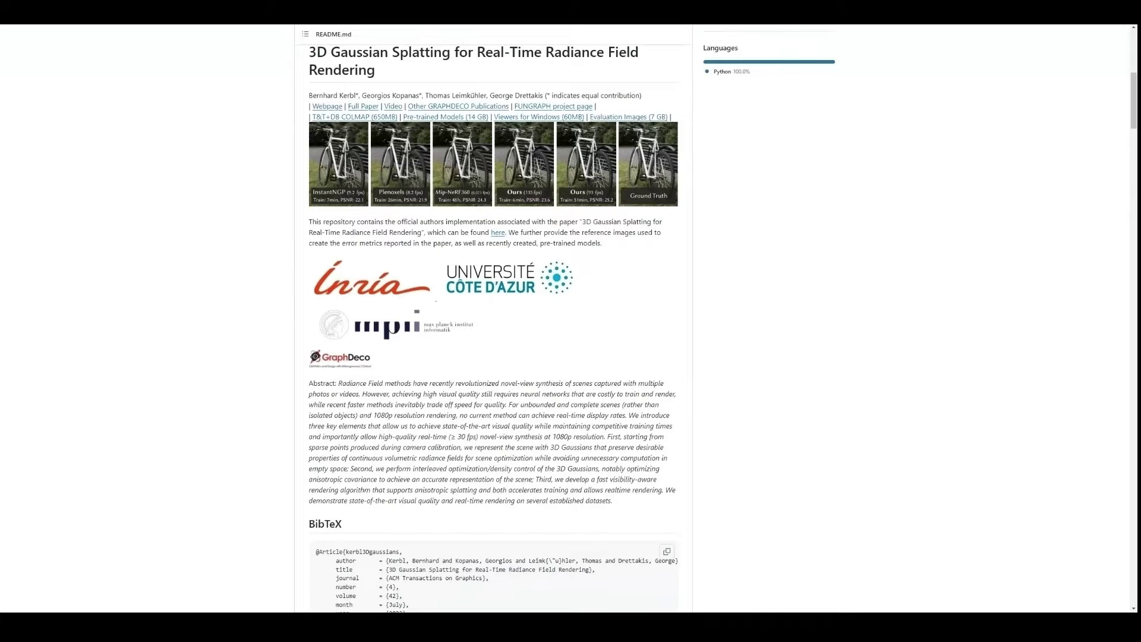
pyautogui.scroll(-7, 493, 321)
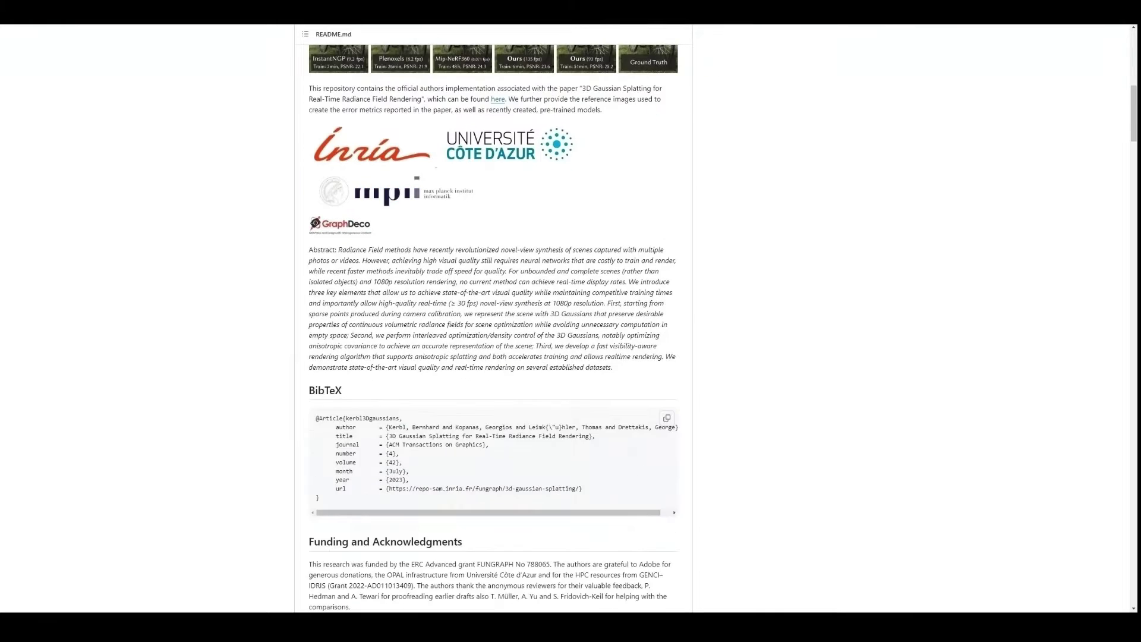
pyautogui.scroll(-4, 493, 321)
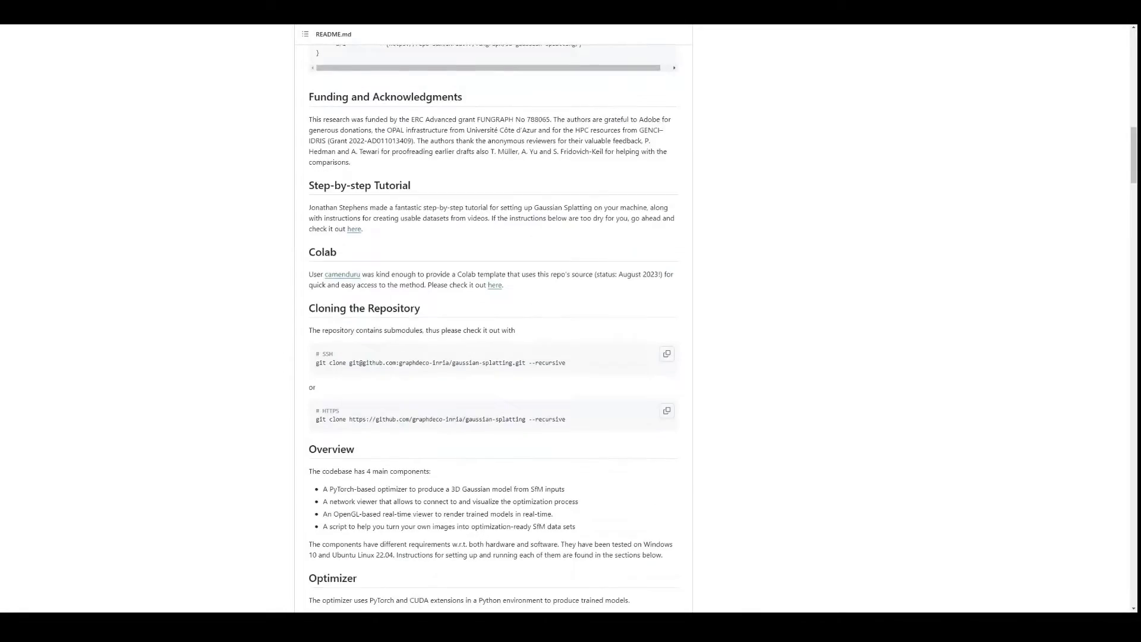
pyautogui.scroll(-6, 493, 321)
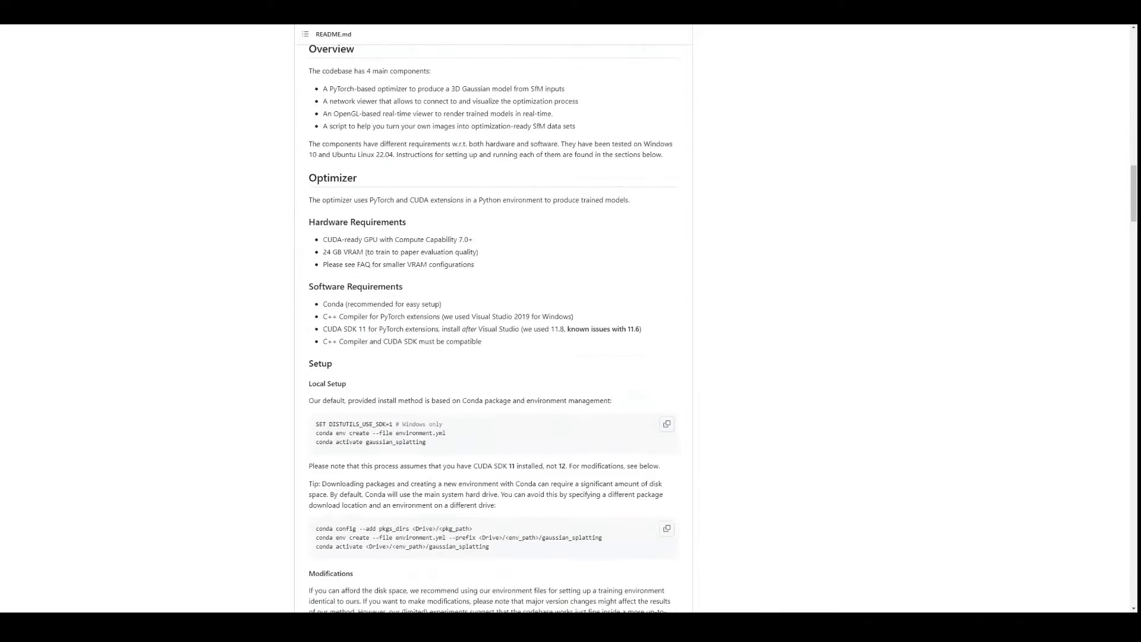
pyautogui.scroll(-7, 493, 321)
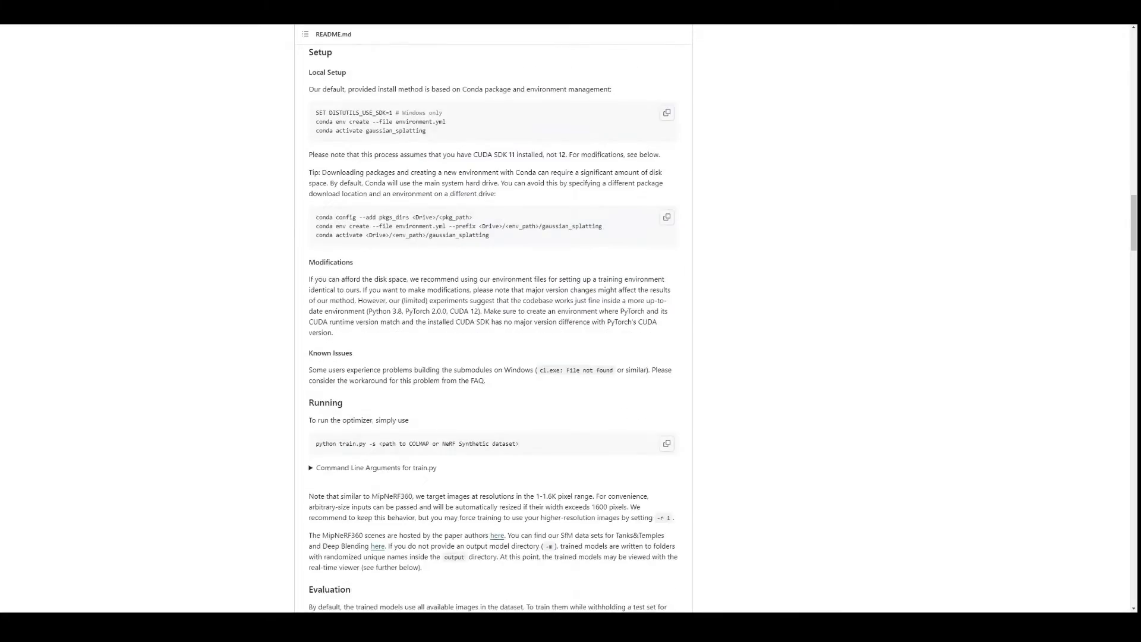
pyautogui.scroll(-18, 494, 321)
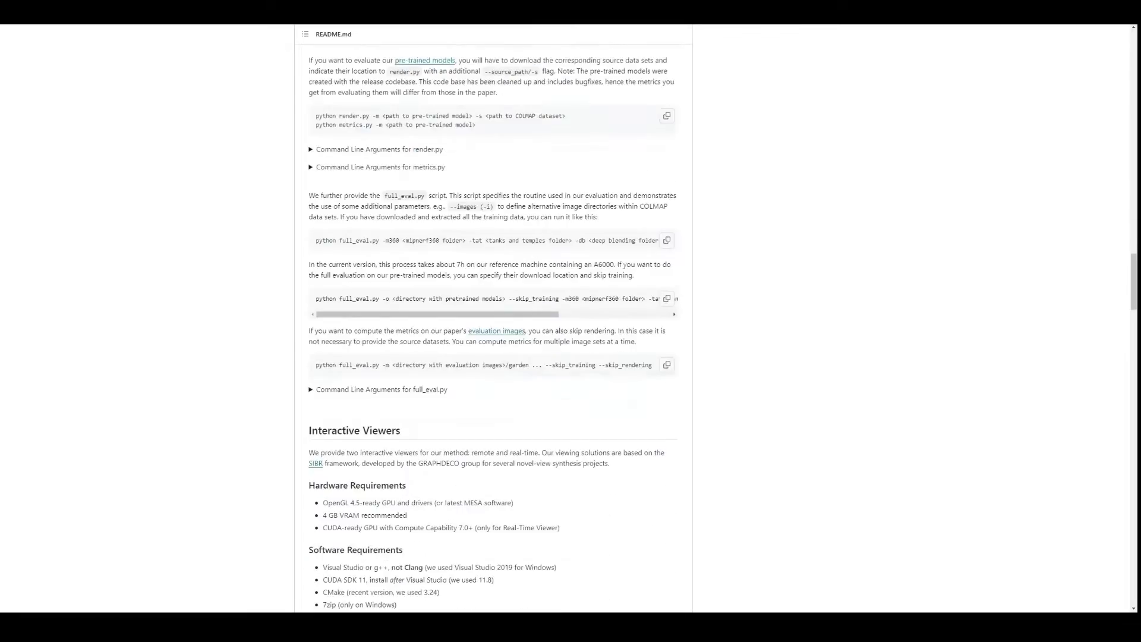
pyautogui.scroll(-11, 494, 321)
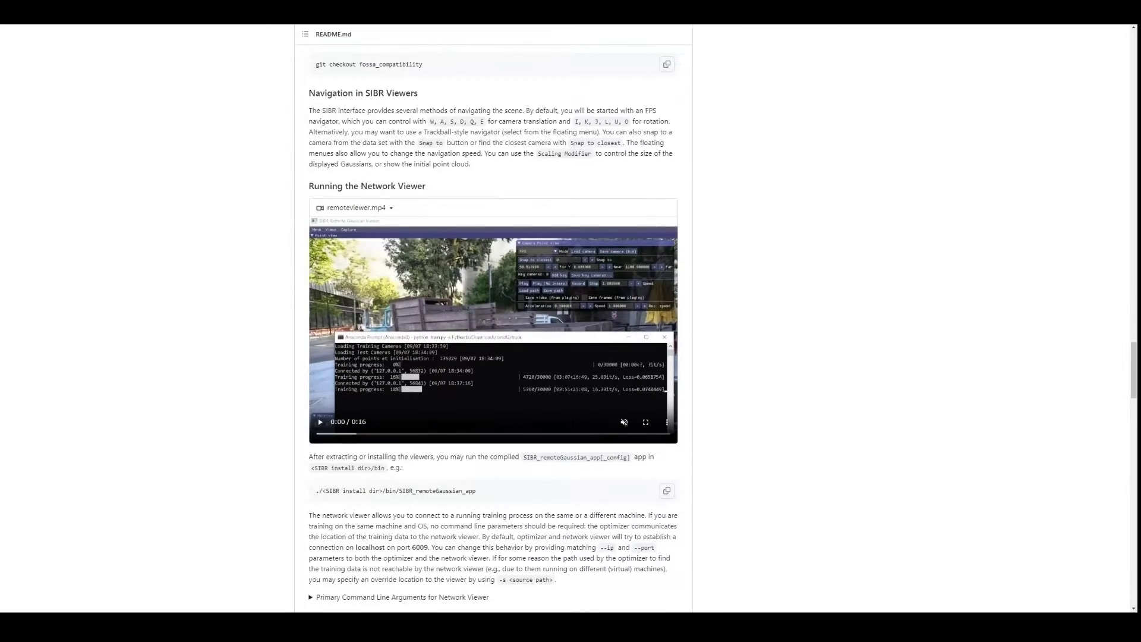
pyautogui.click(546, 340)
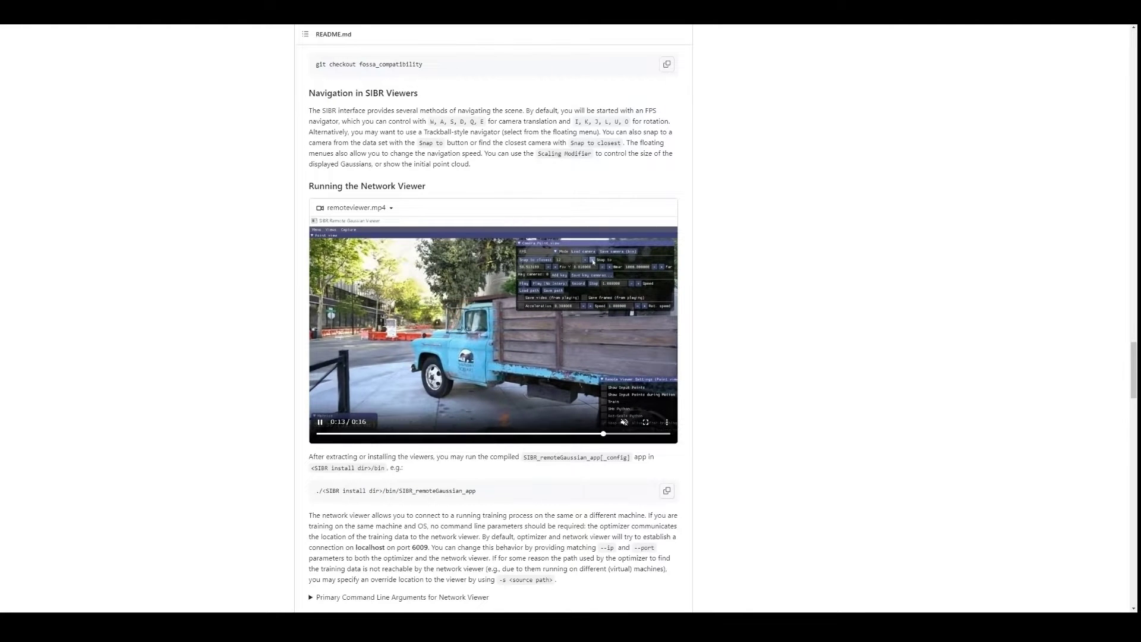
# Scroll down to the README's real-time viewer section and back up.
pyautogui.scroll(-6, 493, 327)
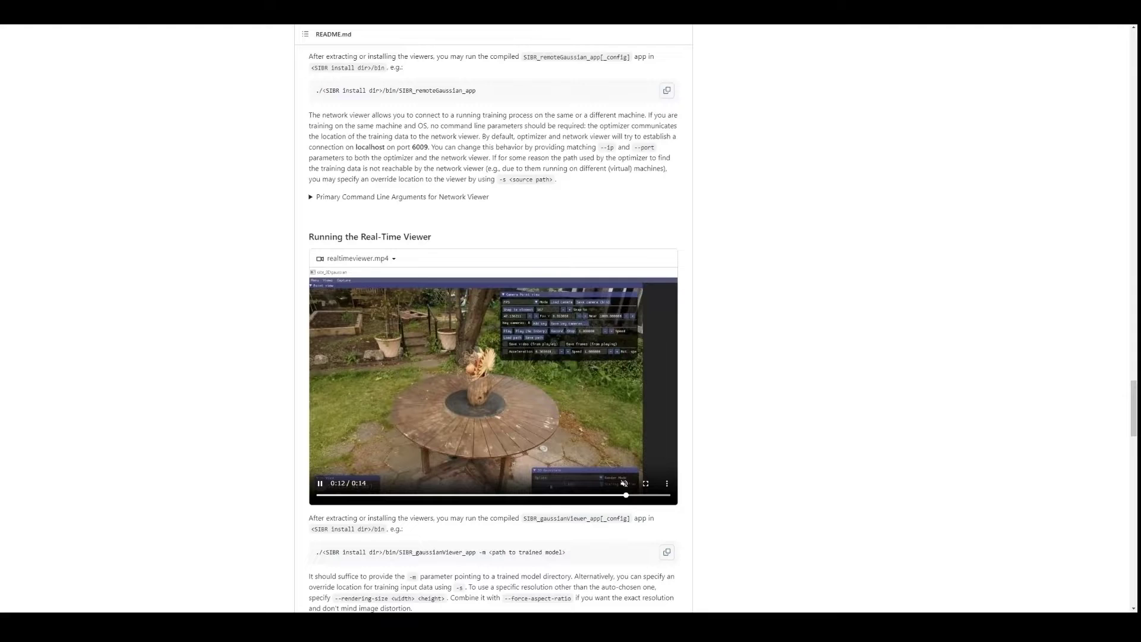
pyautogui.scroll(-5, 493, 321)
pyautogui.scroll(6, 494, 321)
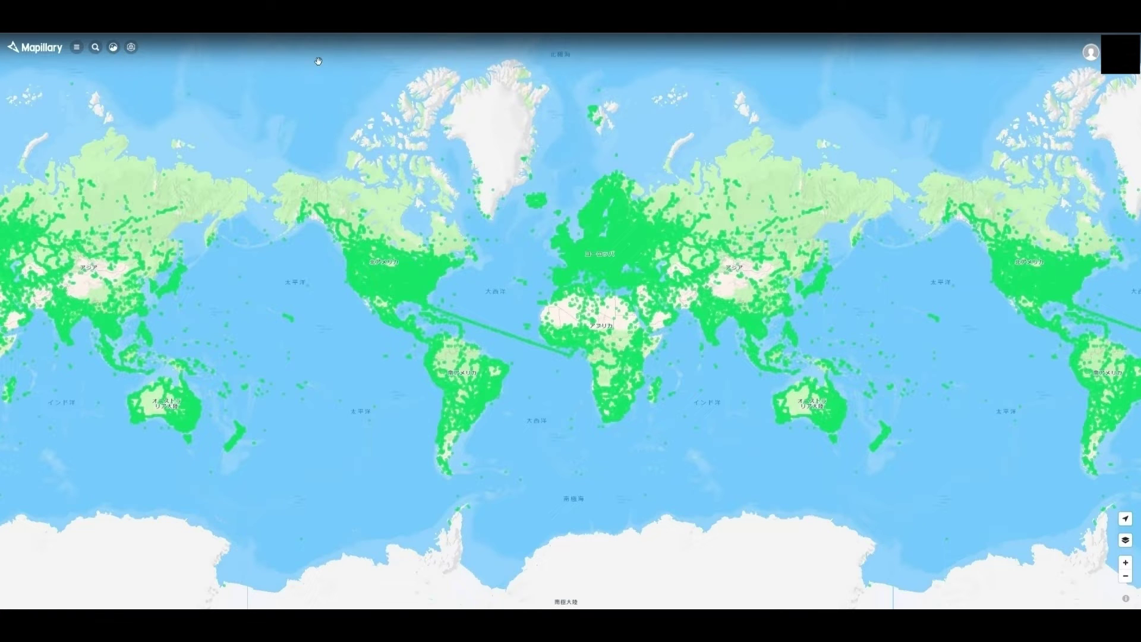
# Turn on 'Show 360° panoramas only' in the imagery filter, then bring up the map data options.
pyautogui.click(117, 48)
pyautogui.click(120, 172)
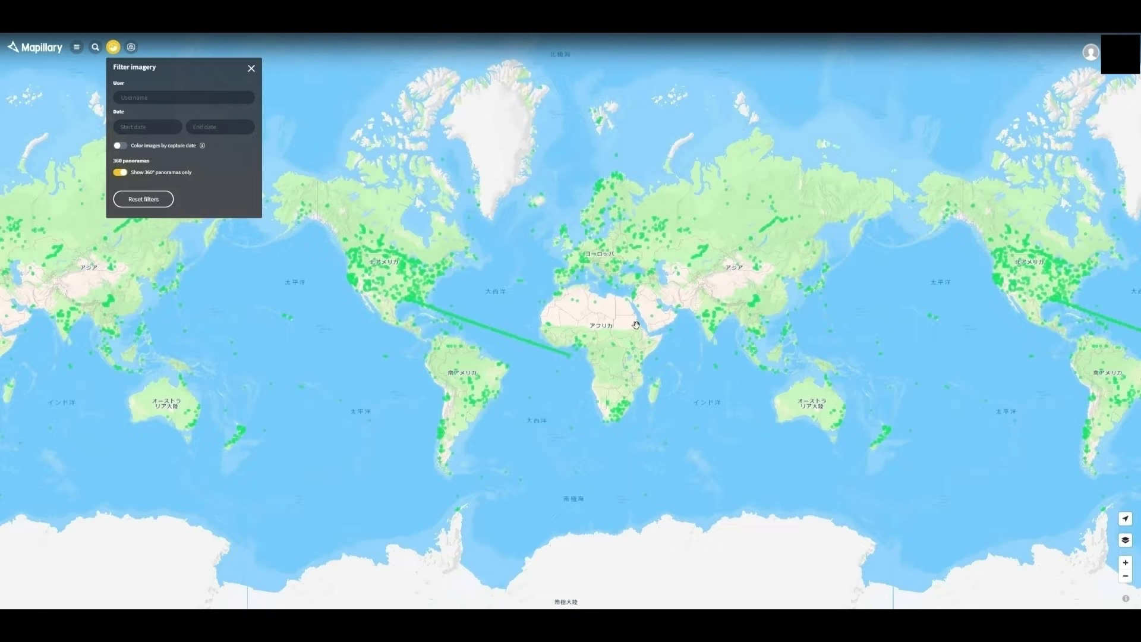
pyautogui.click(252, 69)
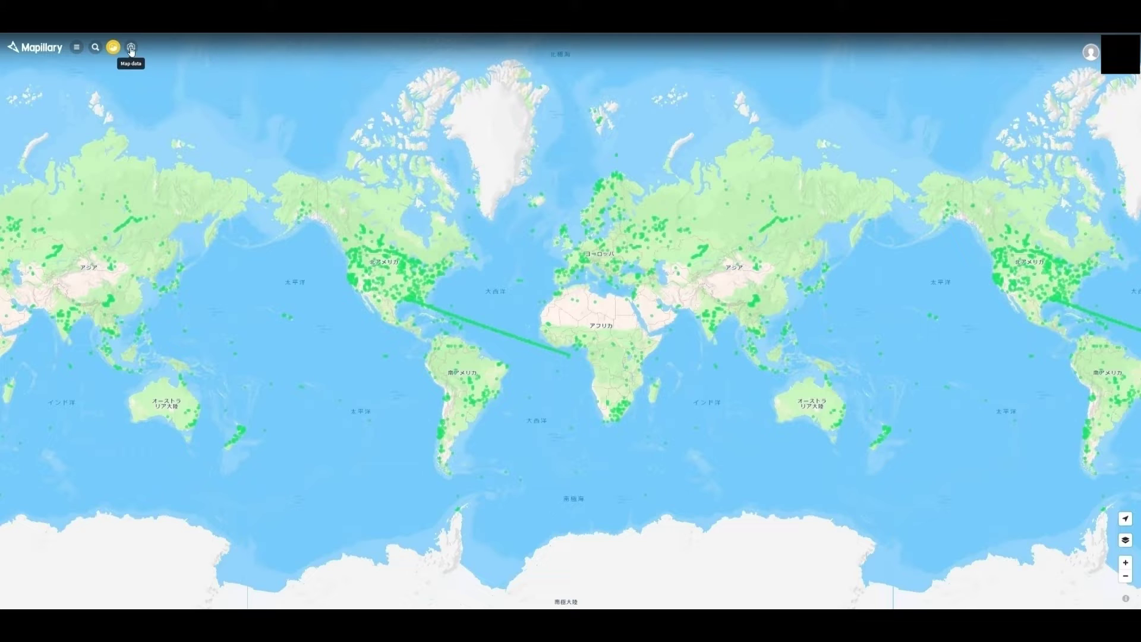
pyautogui.click(131, 49)
# Zoom the world map in on Japan and centre the Tokyo region.
pyautogui.click(269, 69)
pyautogui.scroll(5, 824, 316)
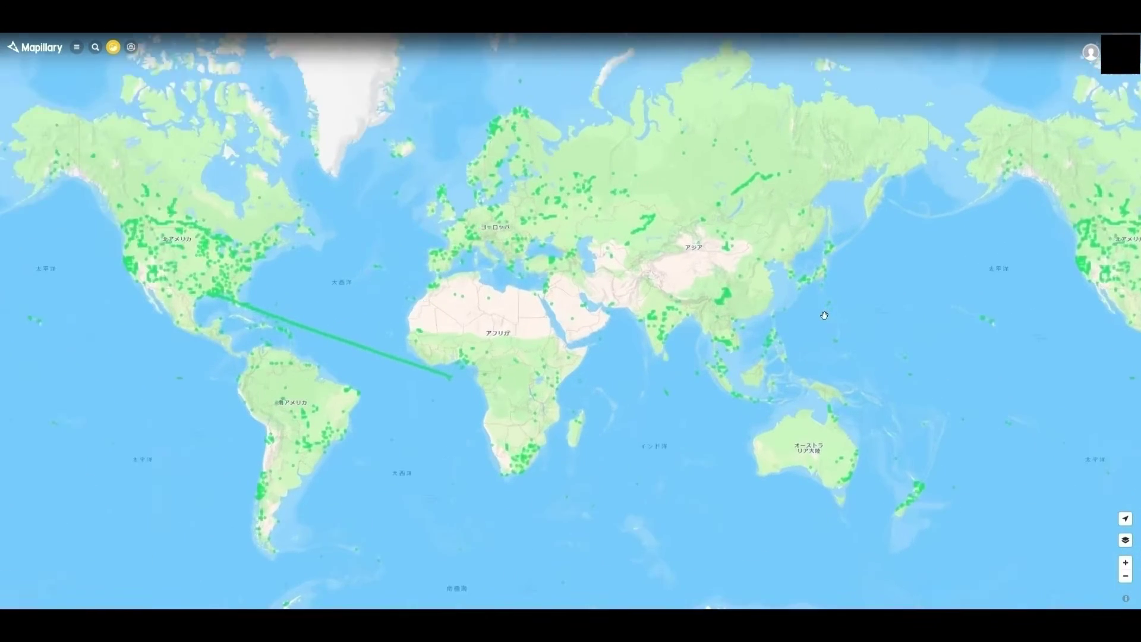
pyautogui.scroll(5, 771, 352)
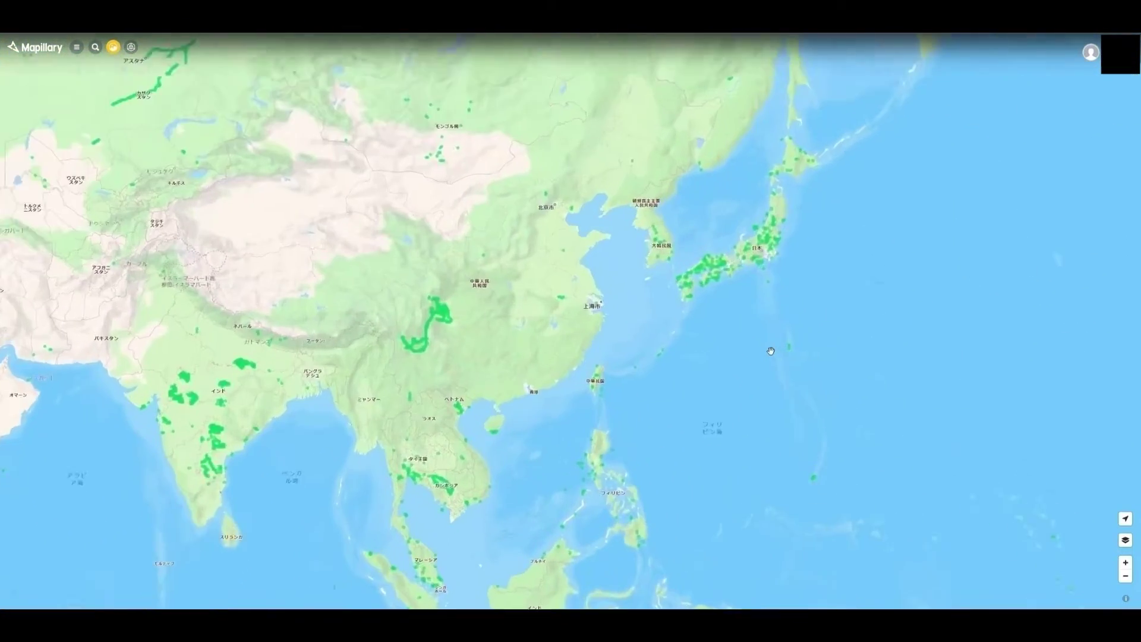
pyautogui.moveTo(770, 342); pyautogui.dragTo(713, 434)
pyautogui.scroll(4, 707, 389)
pyautogui.scroll(4, 707, 389)
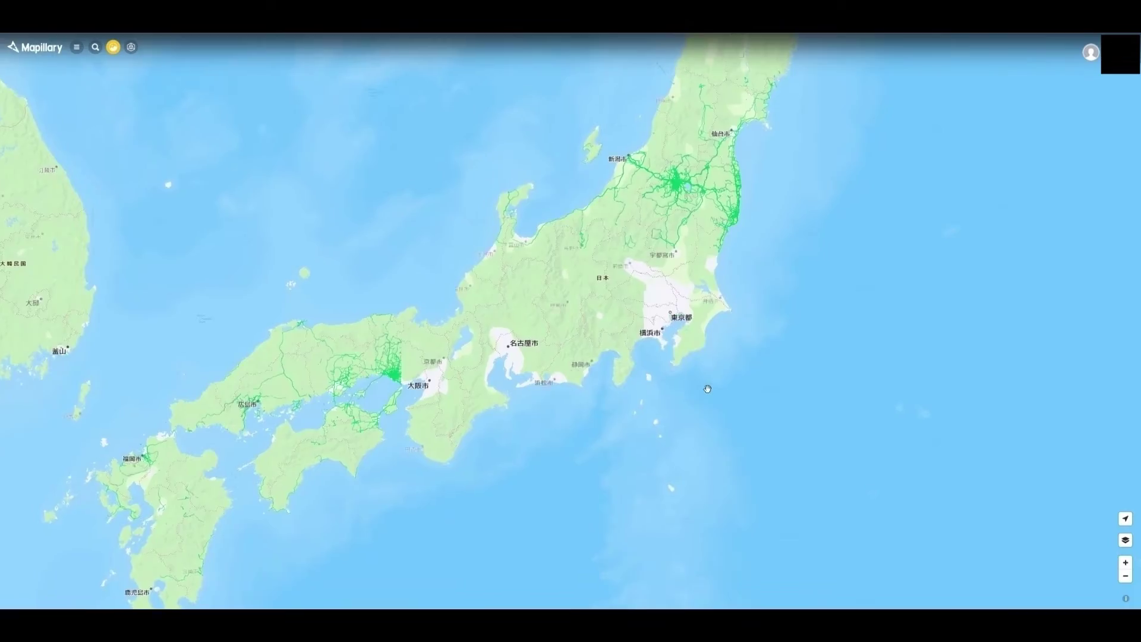
pyautogui.moveTo(675, 338); pyautogui.dragTo(675, 417)
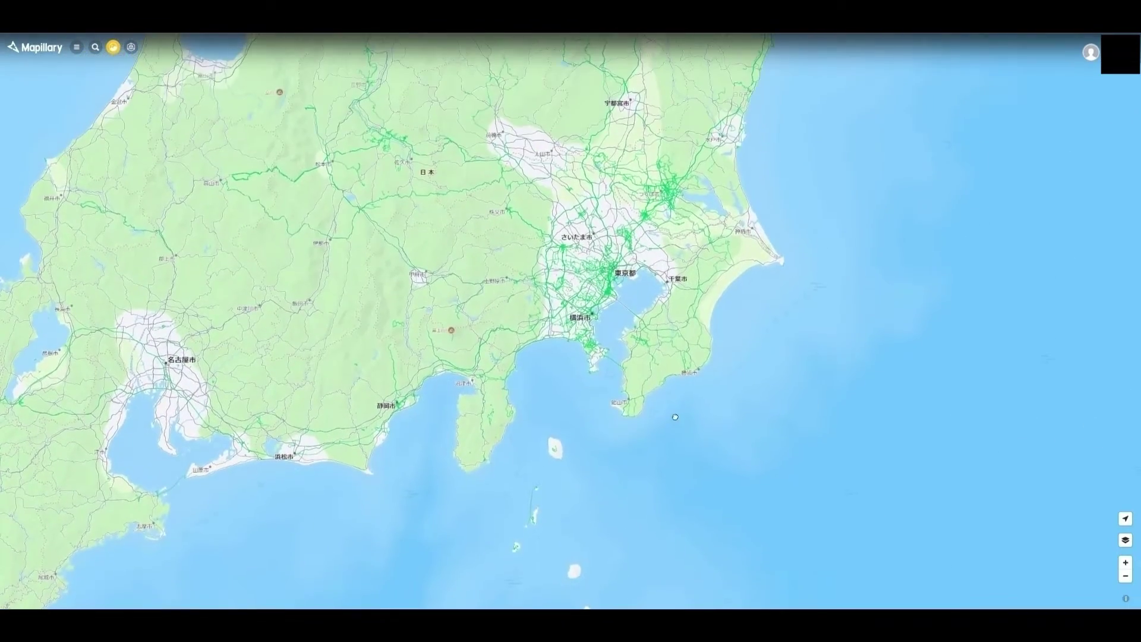
pyautogui.scroll(5, 648, 367)
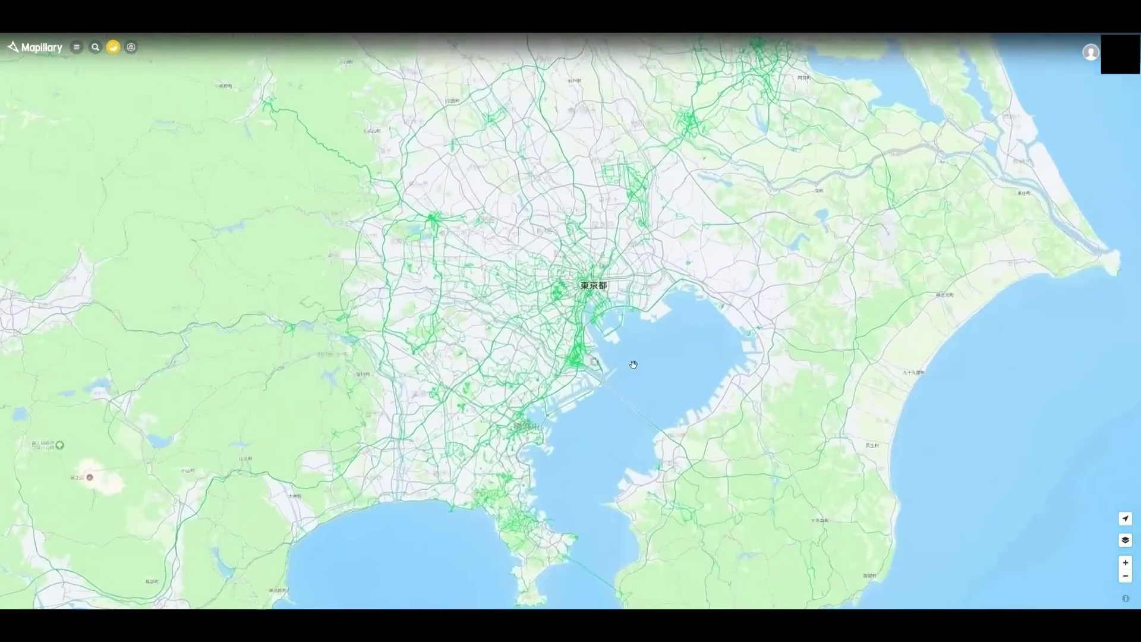
pyautogui.scroll(3, 633, 365)
# Pan and zoom across Tokyo Bay to the Heiwajima interchange near Shinagawa.
pyautogui.moveTo(573, 362); pyautogui.dragTo(648, 369)
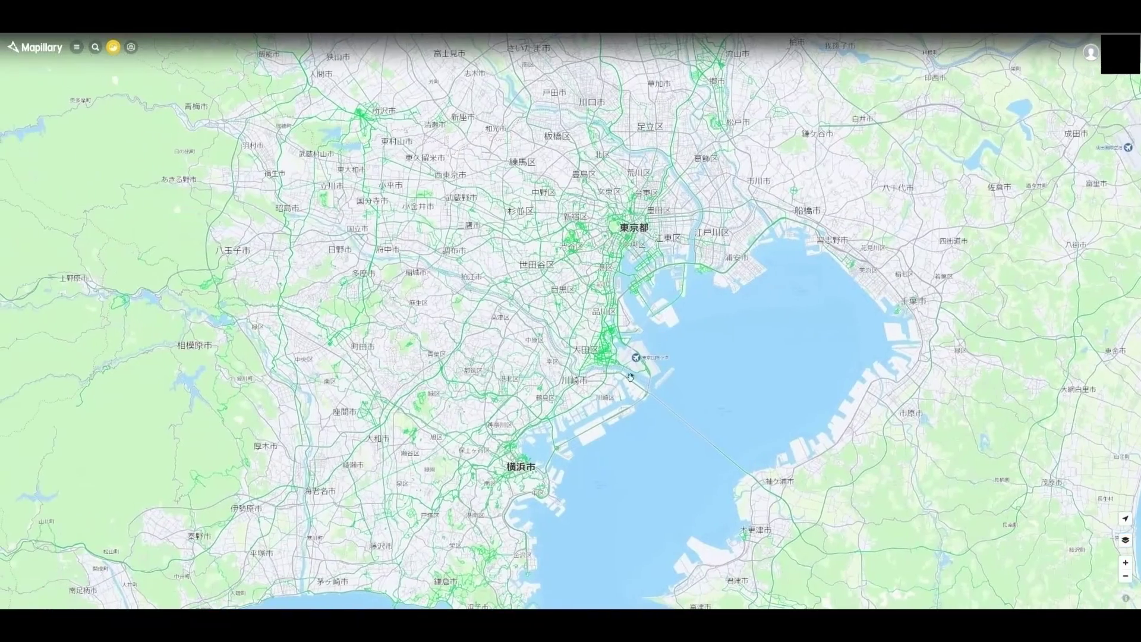
pyautogui.moveTo(592, 408); pyautogui.dragTo(577, 434)
pyautogui.scroll(2, 593, 395)
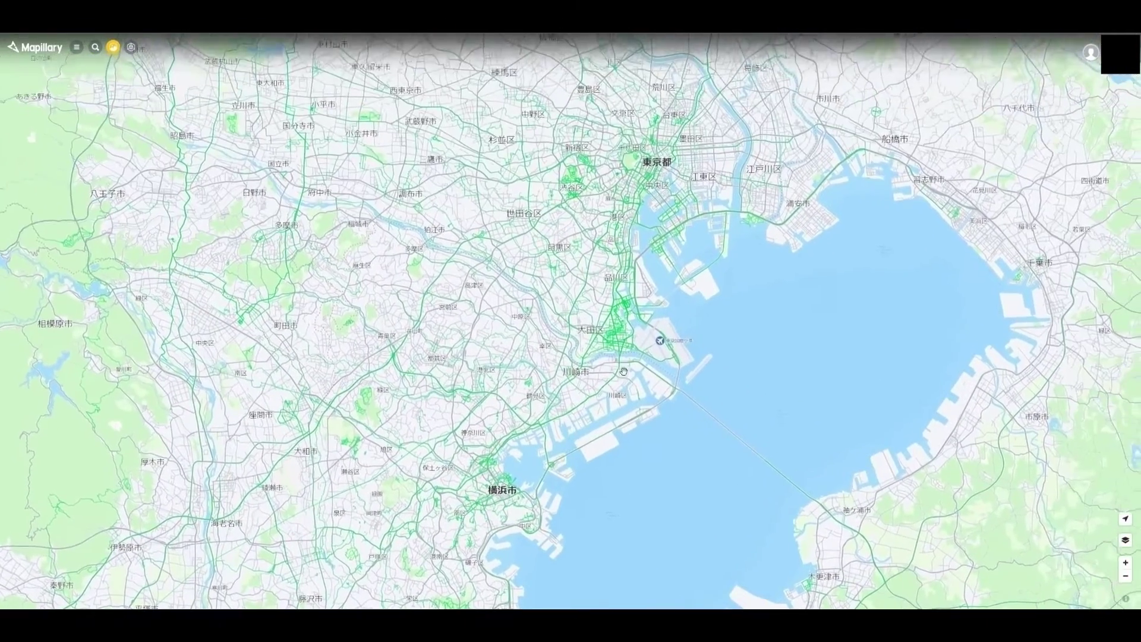
pyautogui.moveTo(622, 372); pyautogui.dragTo(604, 492)
pyautogui.moveTo(526, 459); pyautogui.dragTo(537, 492)
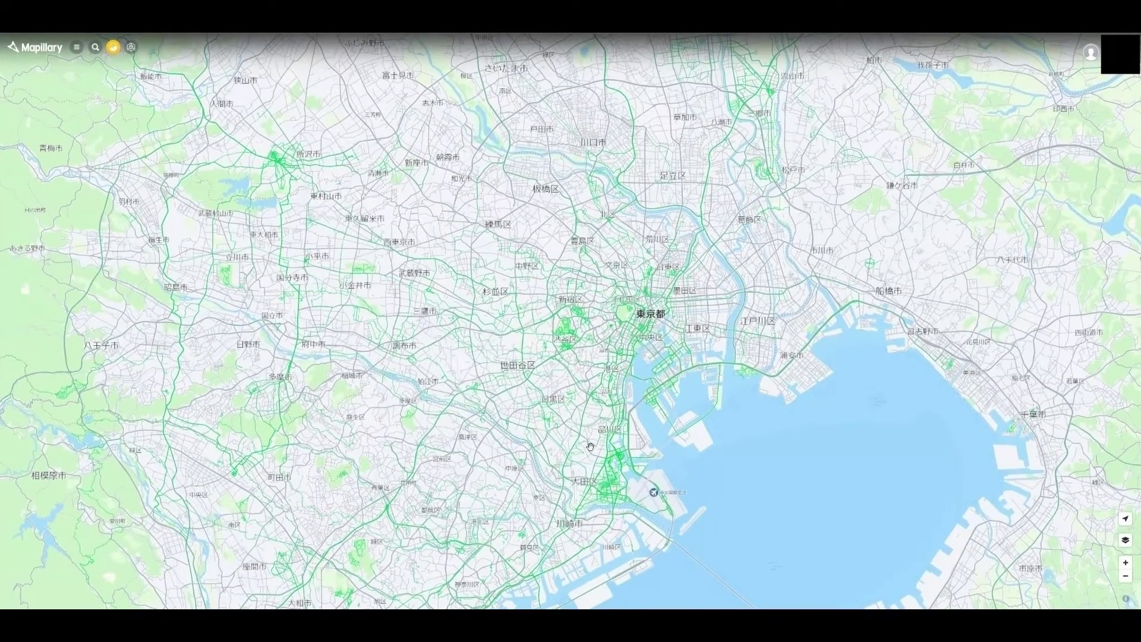
pyautogui.scroll(2, 612, 422)
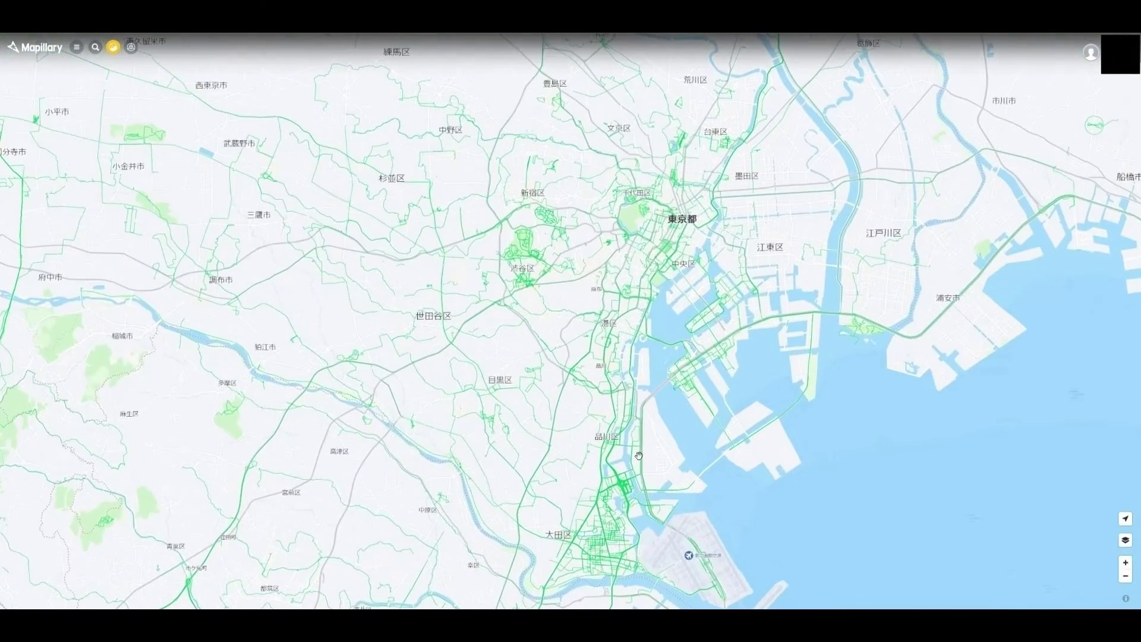
pyautogui.scroll(4, 639, 456)
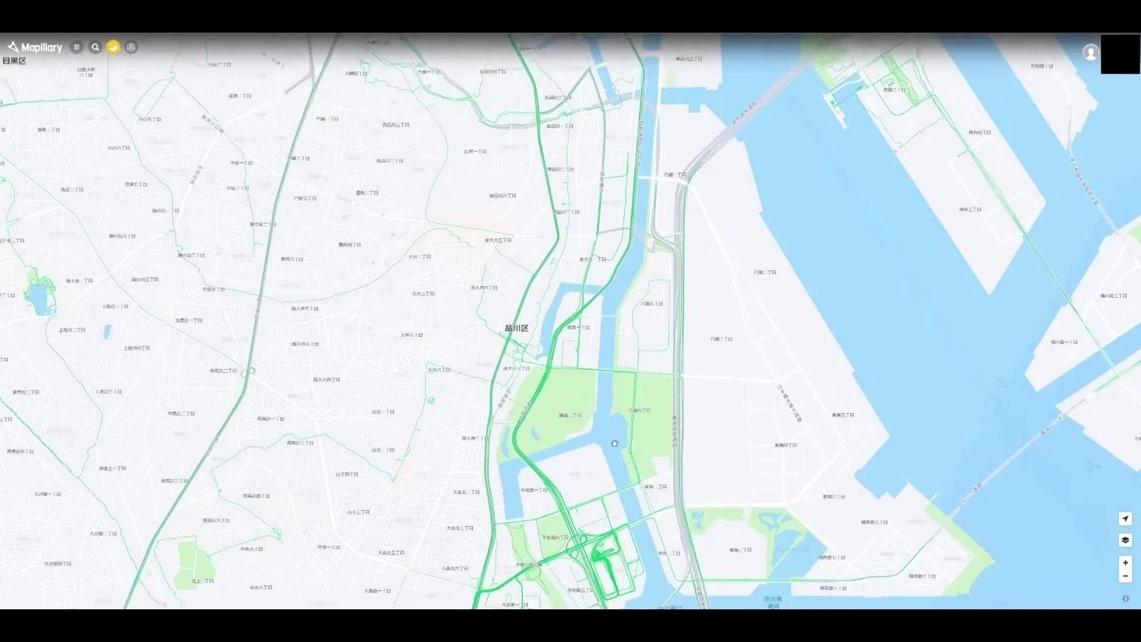
pyautogui.moveTo(615, 486); pyautogui.dragTo(612, 301)
pyautogui.scroll(3, 580, 344)
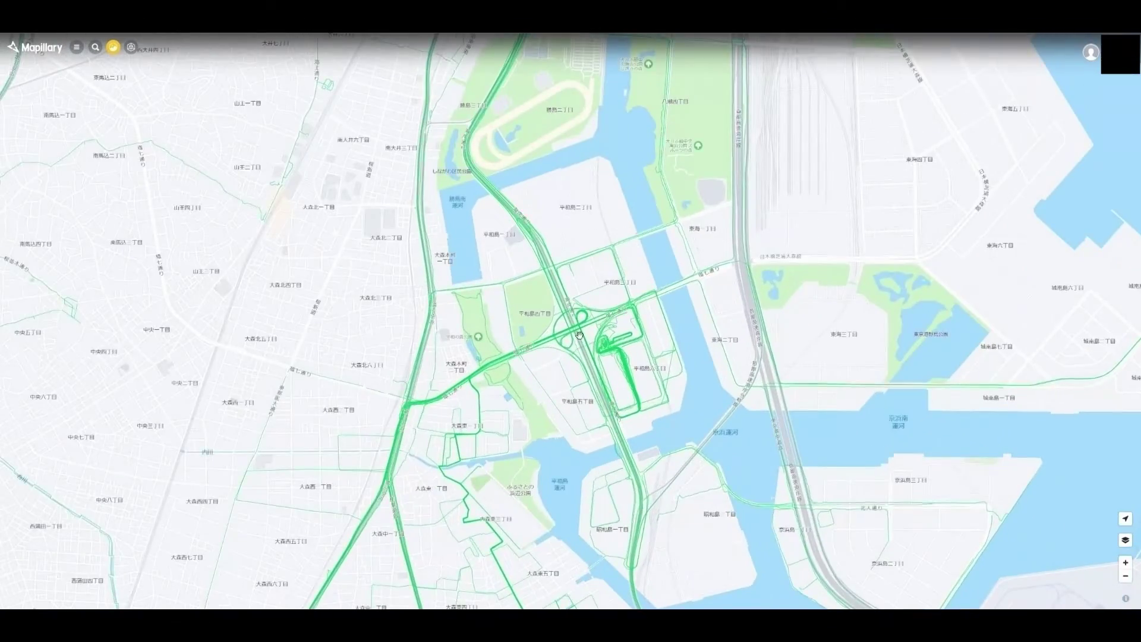
pyautogui.scroll(5, 579, 336)
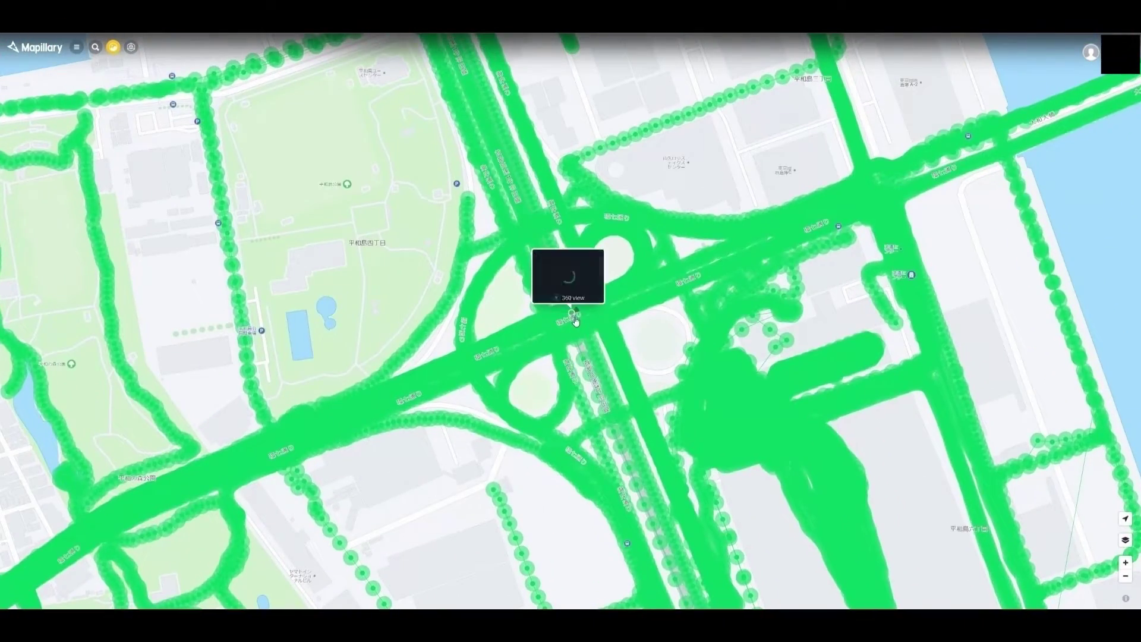
# Enlarge the Heiwajima interchange 360° photo, turn it toward the road ahead, then restore the map.
pyautogui.click(574, 333)
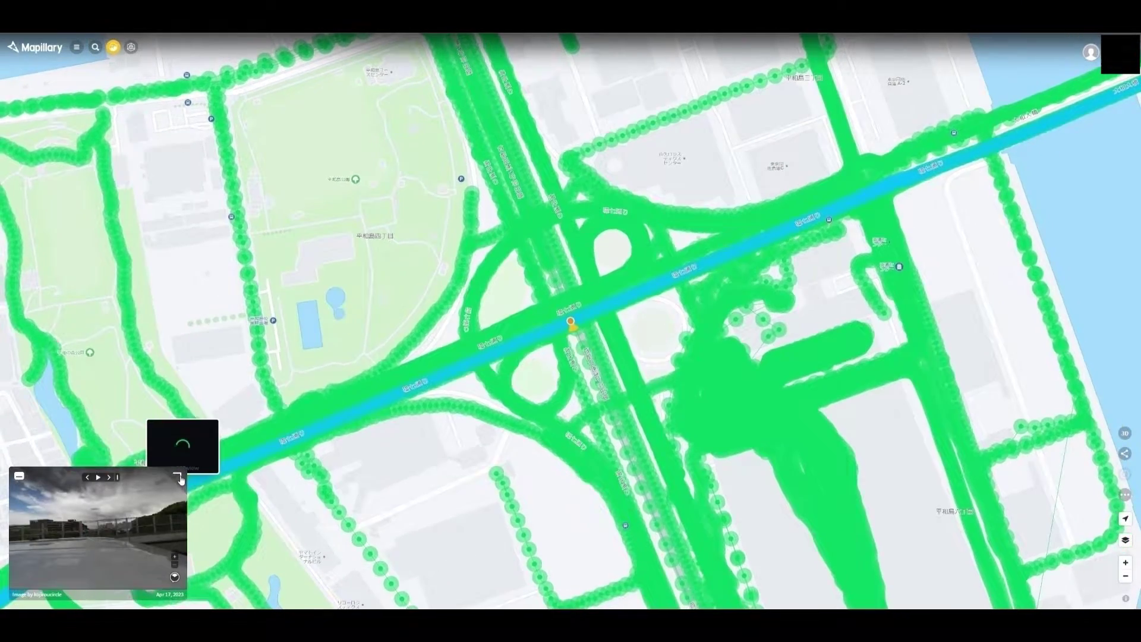
pyautogui.click(178, 477)
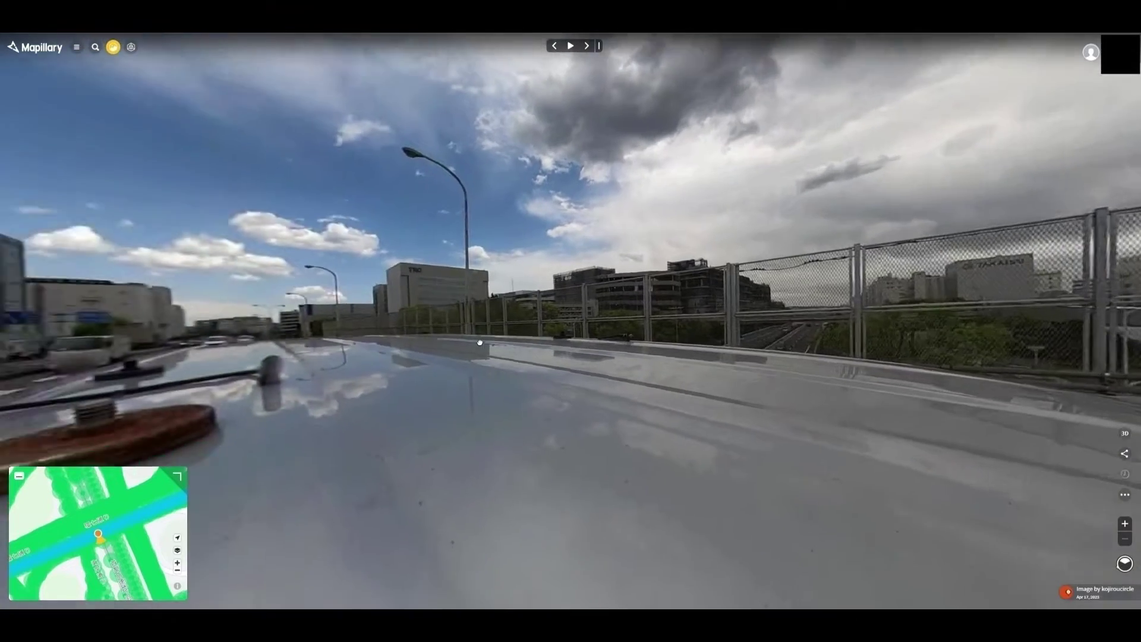
pyautogui.moveTo(480, 342); pyautogui.dragTo(620, 396)
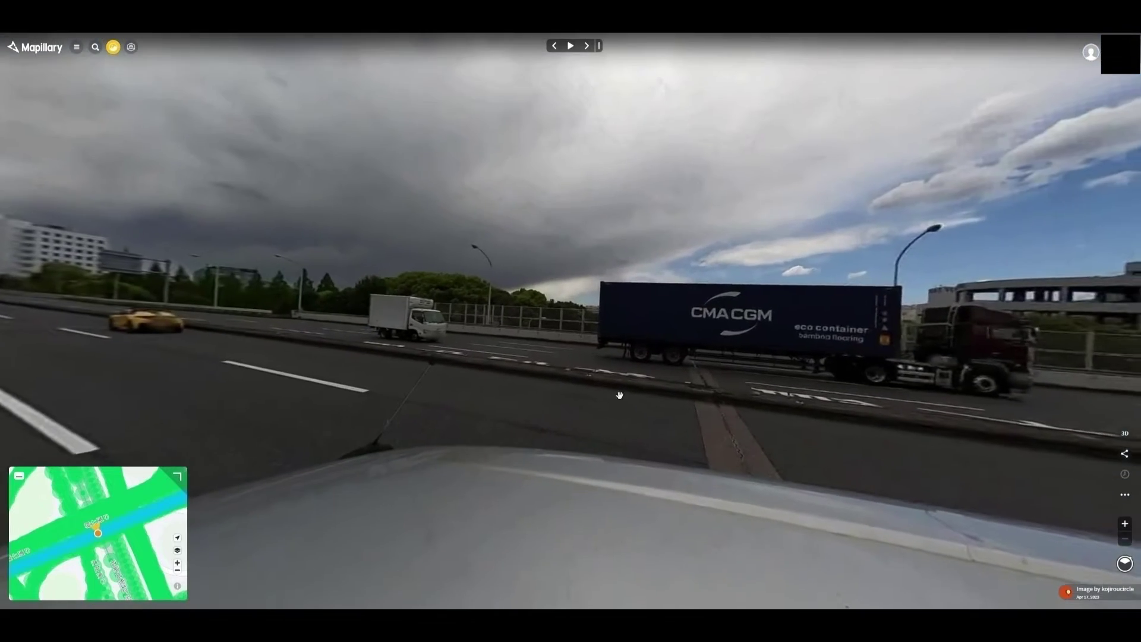
pyautogui.moveTo(472, 358); pyautogui.dragTo(654, 384)
pyautogui.moveTo(481, 357)
pyautogui.mouseDown()
pyautogui.moveTo(580, 352)
pyautogui.moveTo(810, 282)
pyautogui.mouseUp()
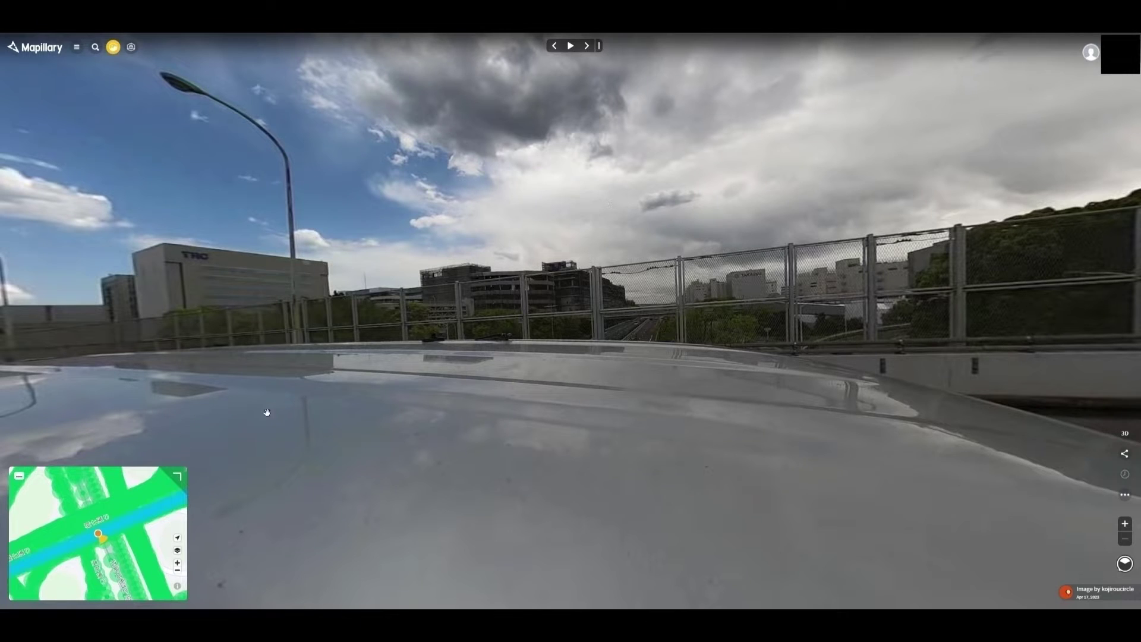
pyautogui.click(178, 475)
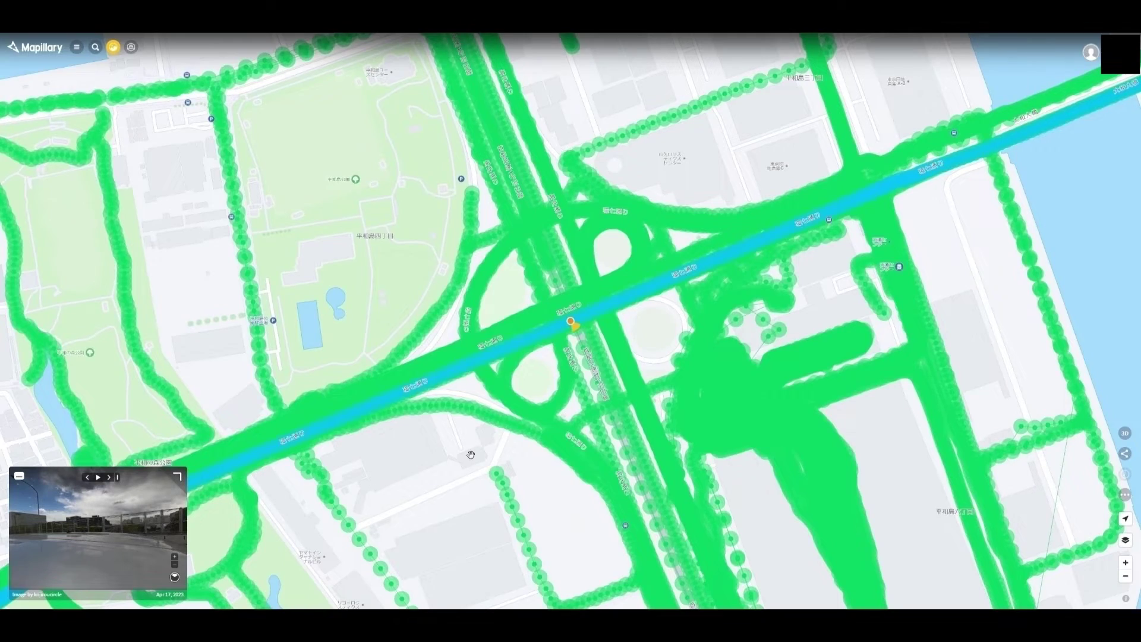
# Zoom out from Shinagawa, pan south to Yokohama, and zoom in on Yamashita Park.
pyautogui.scroll(-8, 471, 455)
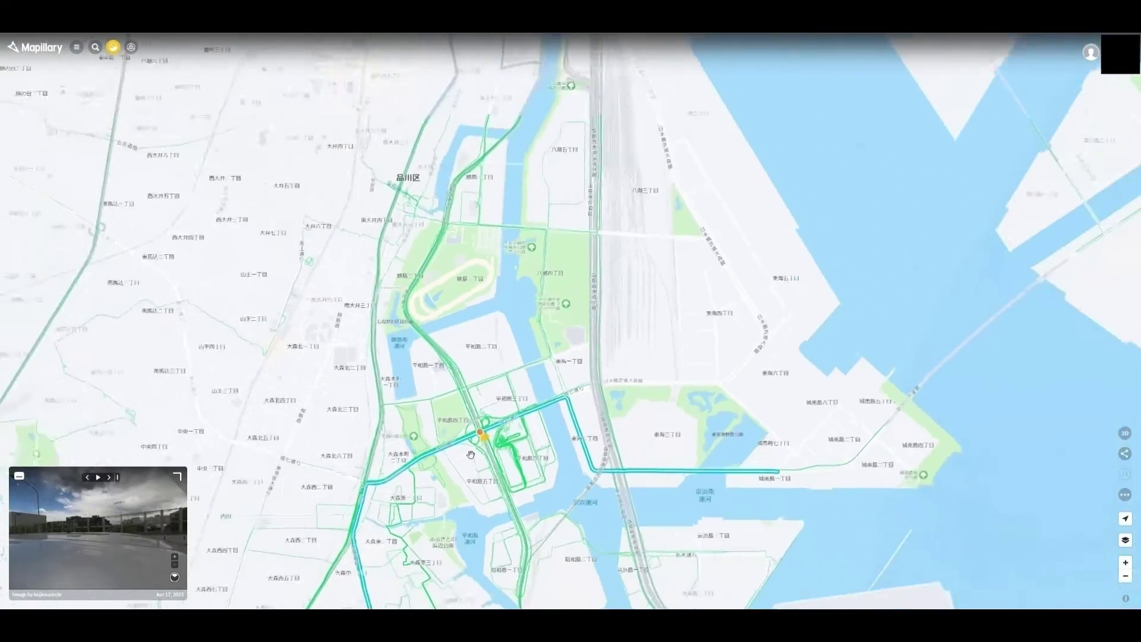
pyautogui.scroll(-2, 471, 455)
pyautogui.moveTo(471, 455); pyautogui.dragTo(504, 324)
pyautogui.scroll(-4, 506, 330)
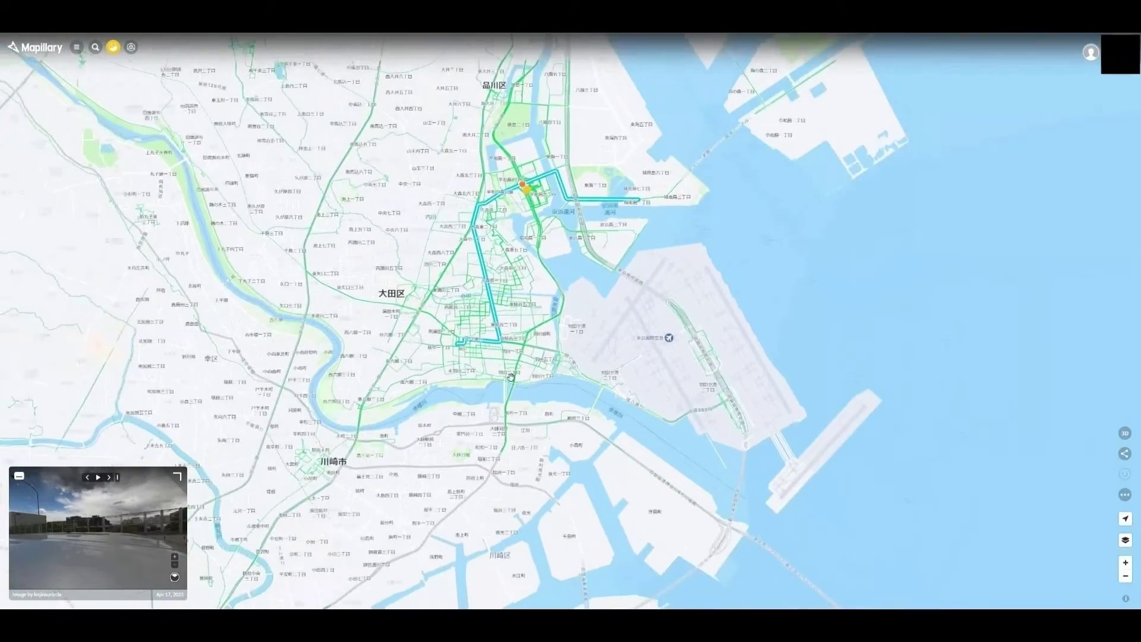
pyautogui.scroll(-3, 511, 369)
pyautogui.moveTo(510, 368); pyautogui.dragTo(560, 185)
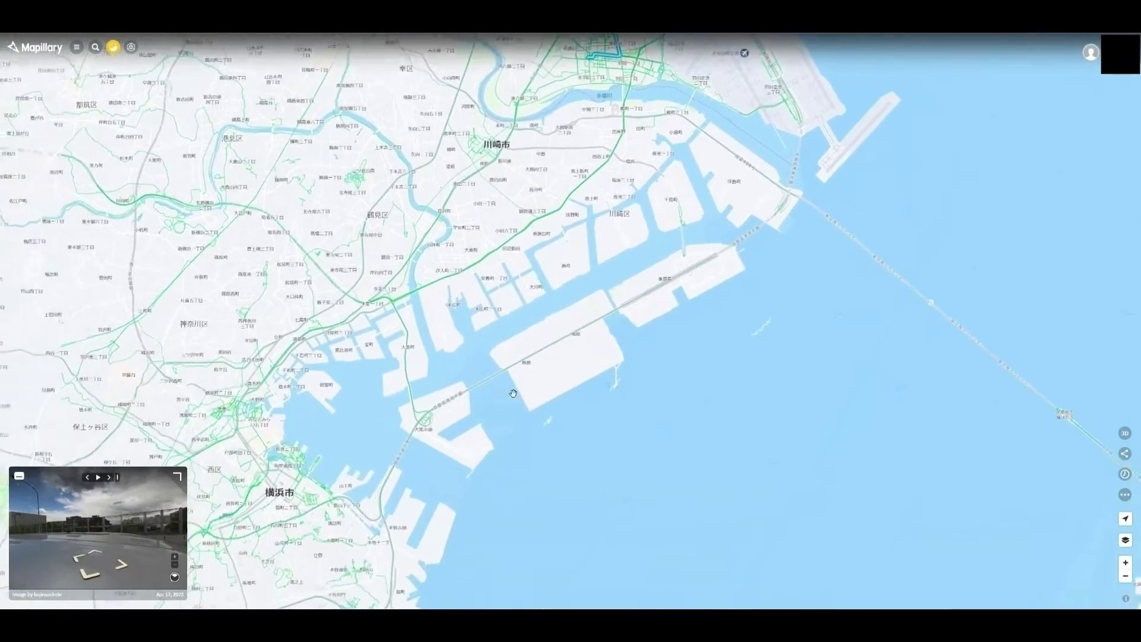
pyautogui.moveTo(421, 320); pyautogui.dragTo(466, 331)
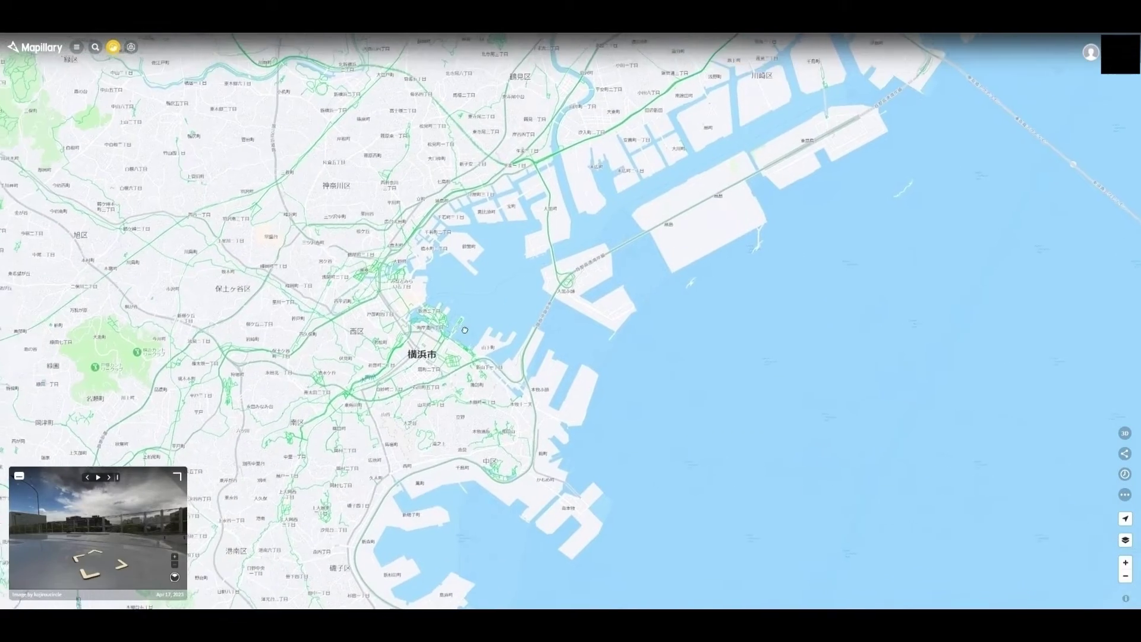
pyautogui.scroll(3, 482, 351)
pyautogui.scroll(5, 482, 351)
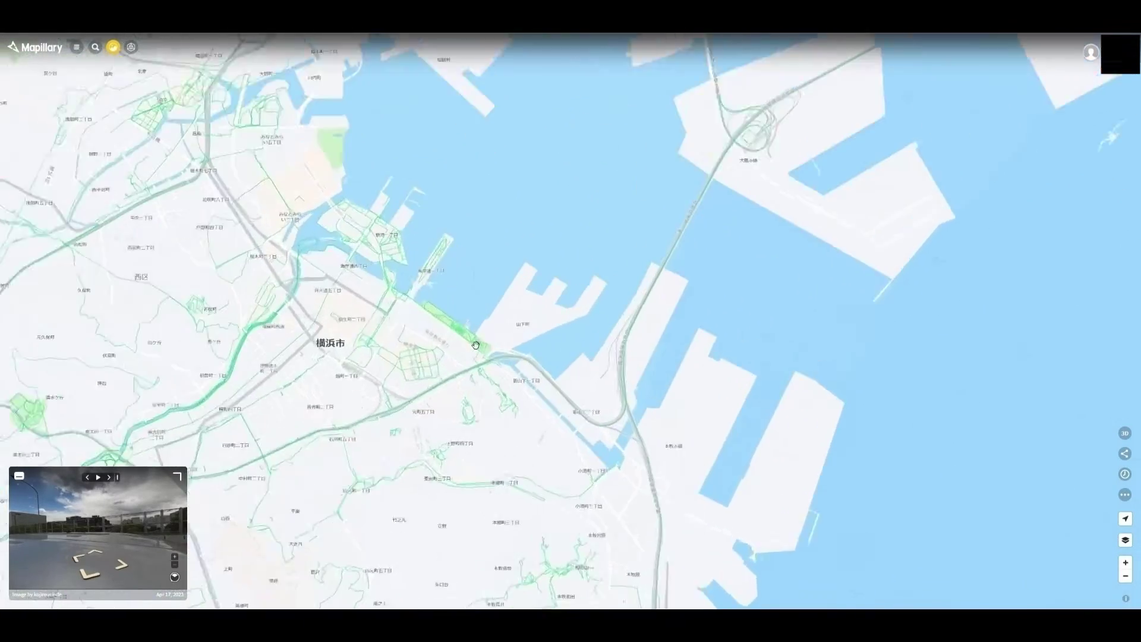
pyautogui.scroll(4, 476, 367)
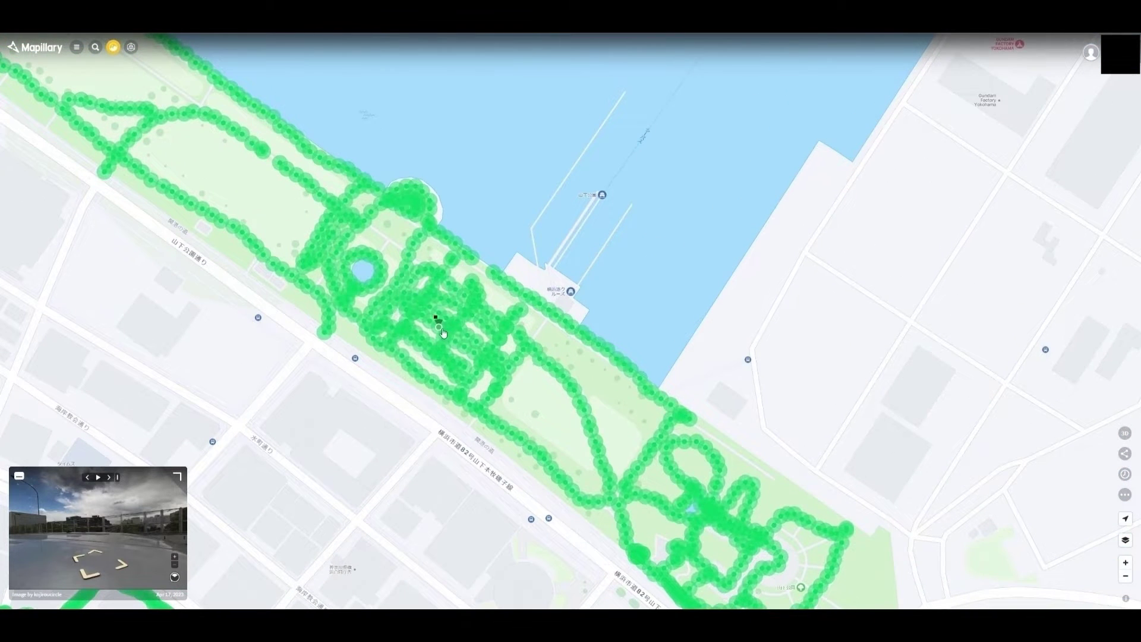
# Enlarge the park photo, play its sequence along the rose-garden walkway, then restore the map.
pyautogui.click(177, 478)
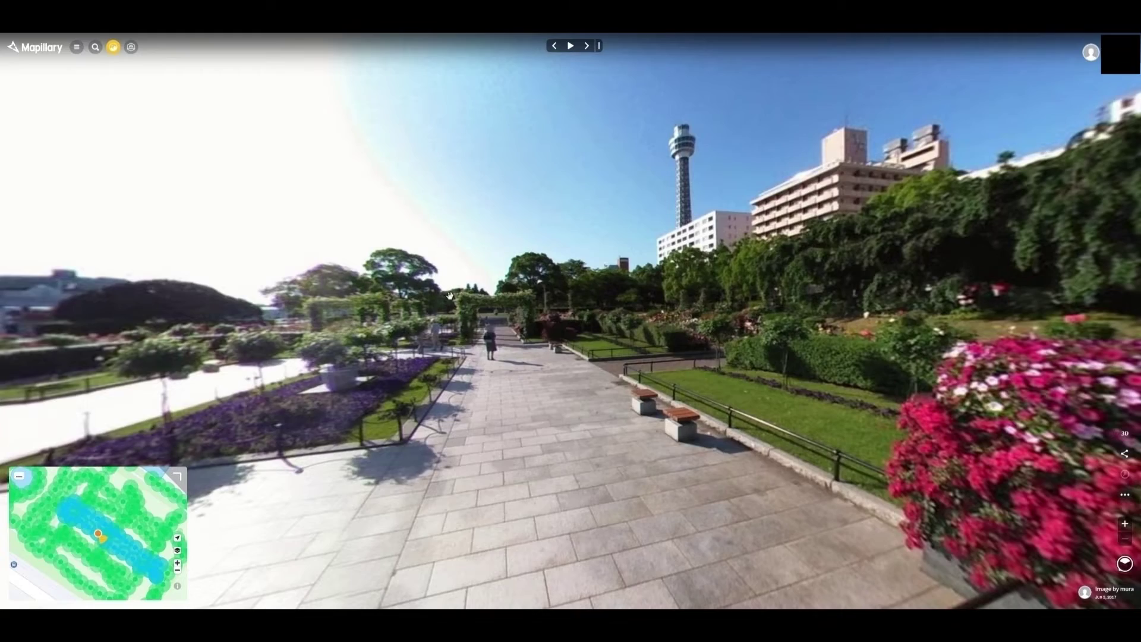
pyautogui.click(571, 46)
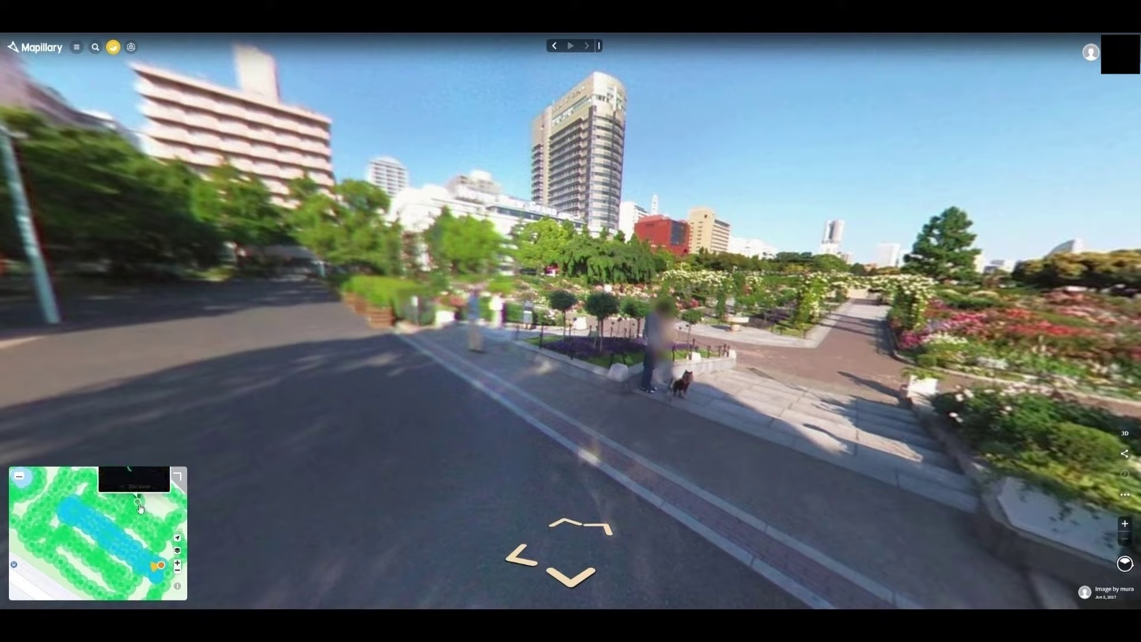
pyautogui.click(180, 479)
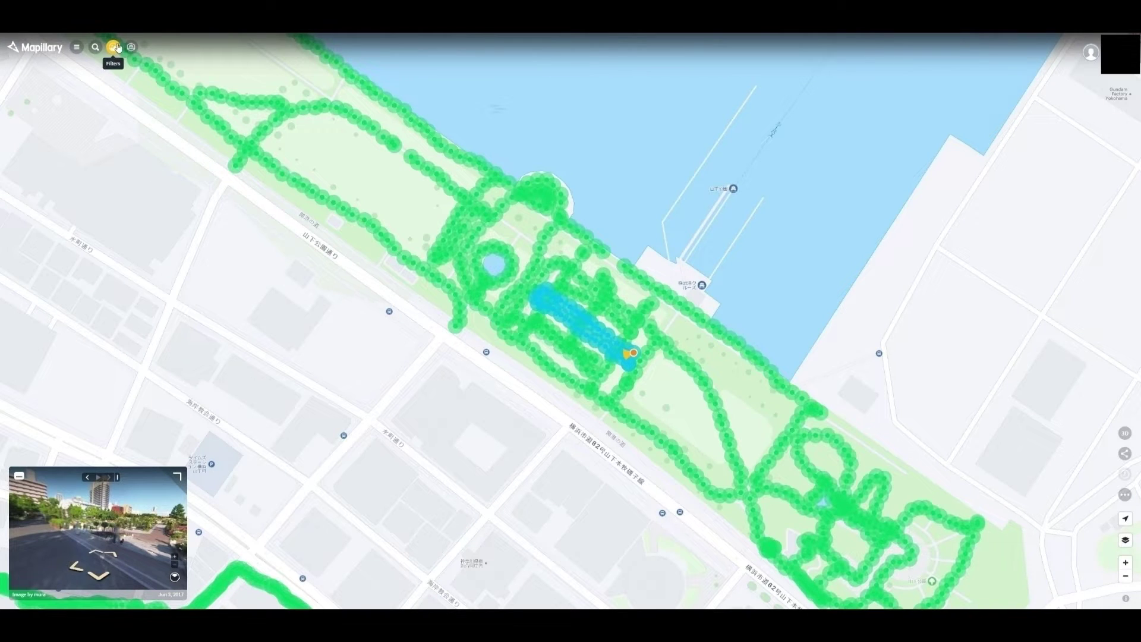
# Load images at park points: the western path, the round pond, and near the pier.
pyautogui.click(336, 206)
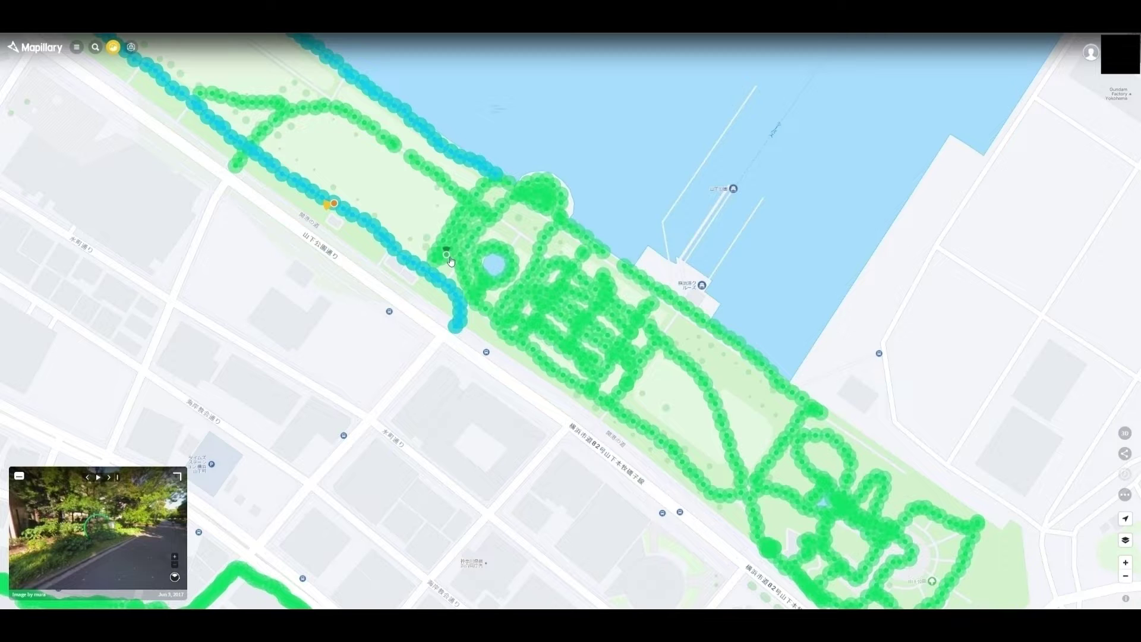
pyautogui.click(450, 257)
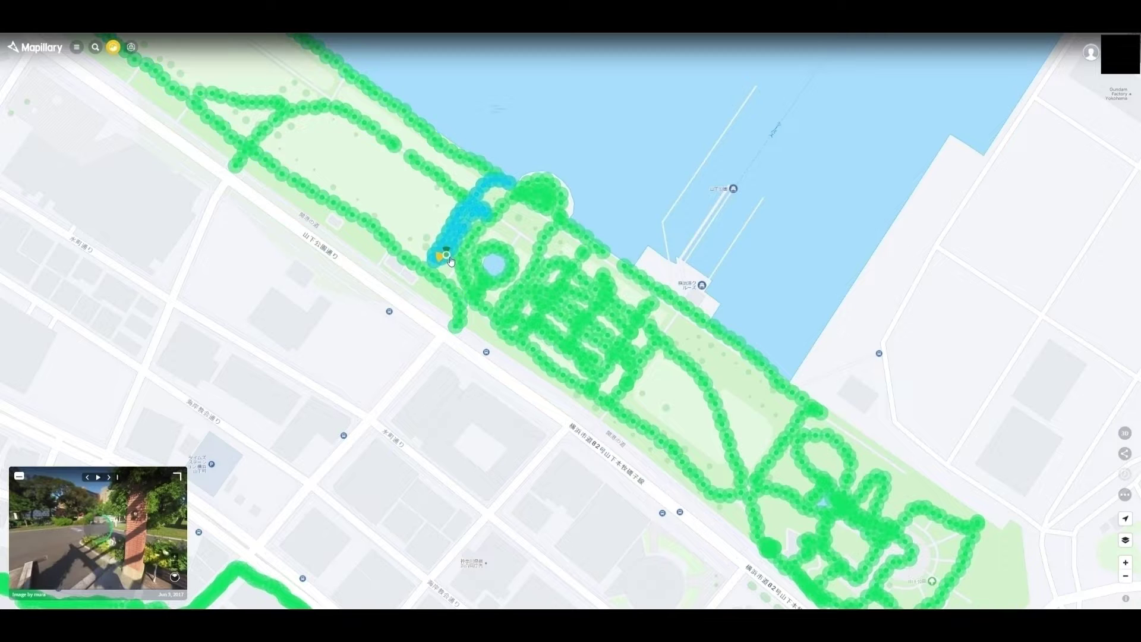
pyautogui.click(588, 373)
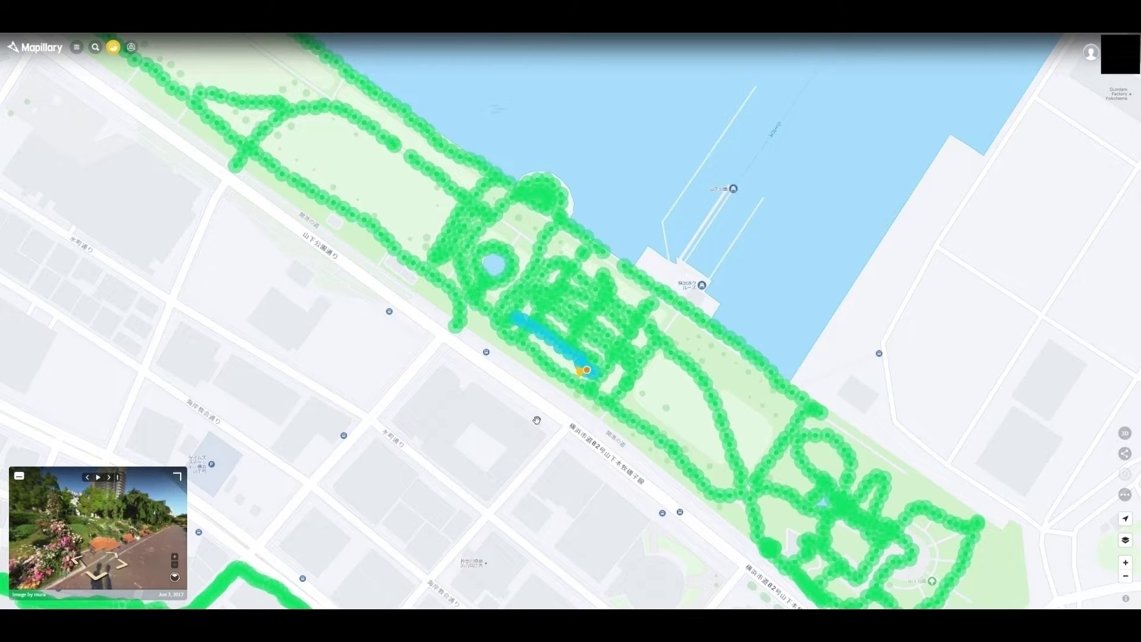
pyautogui.click(666, 294)
# Enlarge the pier panorama and turn it toward the Hikawamaru gate, then the park and hotel.
pyautogui.click(181, 480)
pyautogui.moveTo(309, 330); pyautogui.dragTo(571, 356)
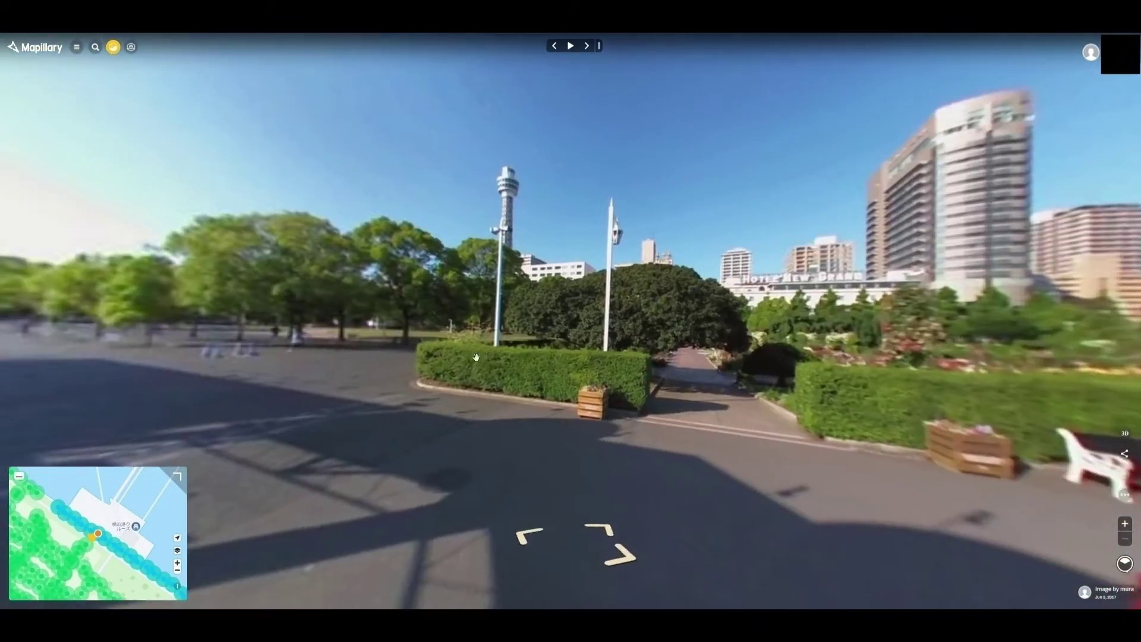
pyautogui.moveTo(484, 351); pyautogui.dragTo(588, 357)
pyautogui.moveTo(416, 354)
pyautogui.mouseDown()
pyautogui.moveTo(585, 356)
pyautogui.moveTo(554, 353)
pyautogui.moveTo(705, 324)
pyautogui.mouseUp()
pyautogui.moveTo(520, 339); pyautogui.dragTo(696, 344)
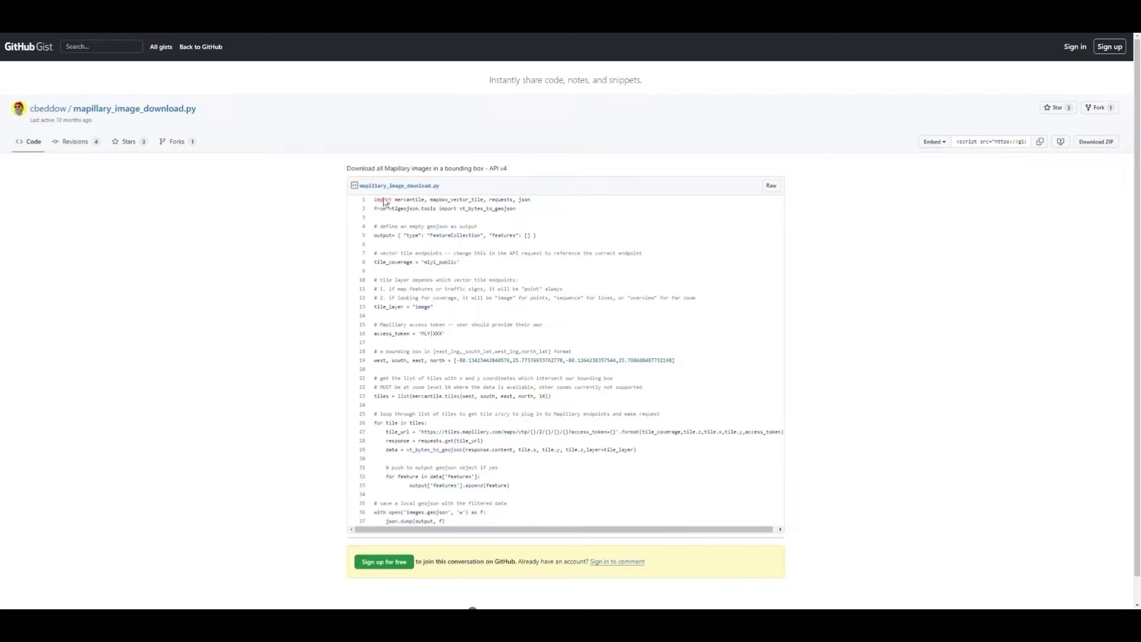
pyautogui.moveTo(451, 193); pyautogui.dragTo(359, 189)
pyautogui.click(402, 221)
pyautogui.moveTo(375, 201); pyautogui.dragTo(413, 230)
pyautogui.click(418, 236)
pyautogui.tripleClick(452, 360)
pyautogui.click(451, 360)
pyautogui.tripleClick(434, 336)
pyautogui.click(435, 337)
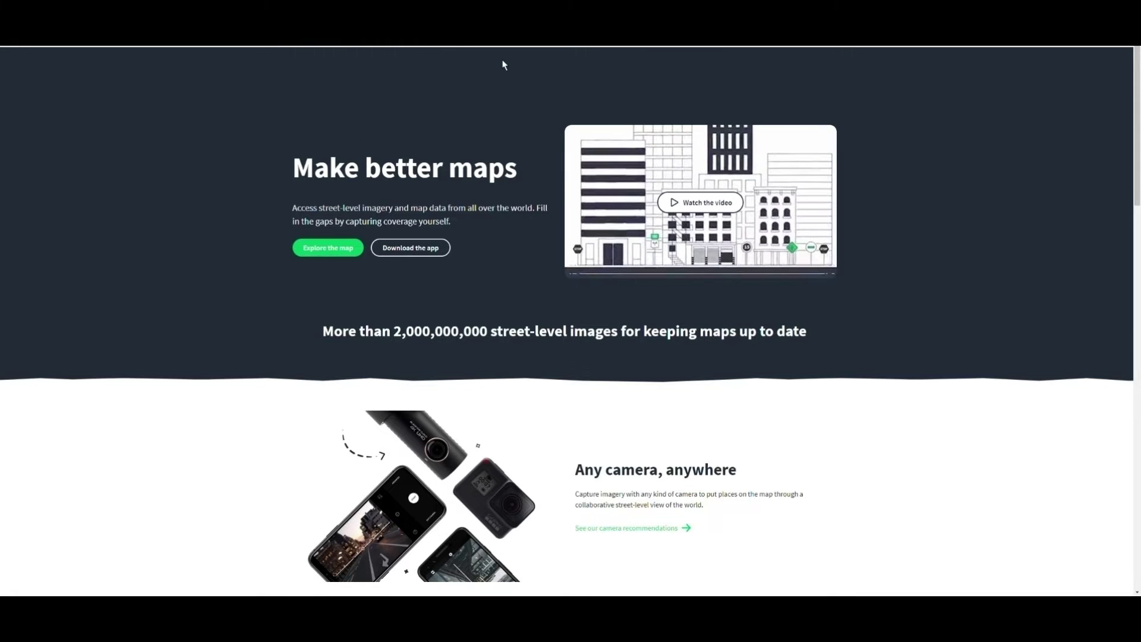
# Reach the access token settings via Developers > Build with Mapillary > Get an access token.
pyautogui.moveTo(507, 62)
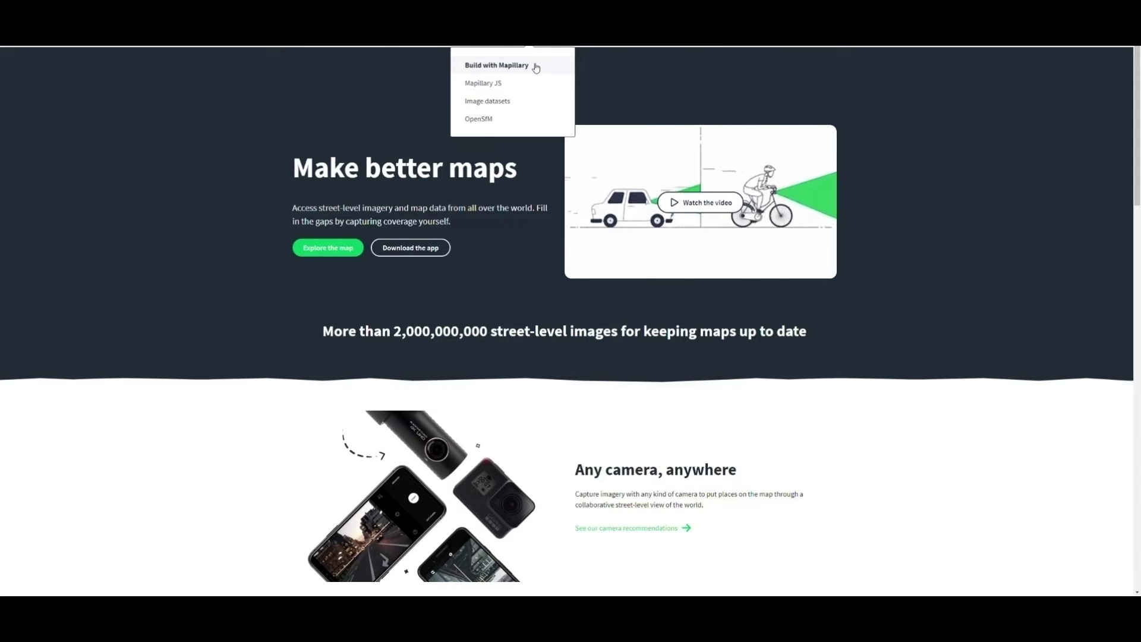
pyautogui.click(536, 67)
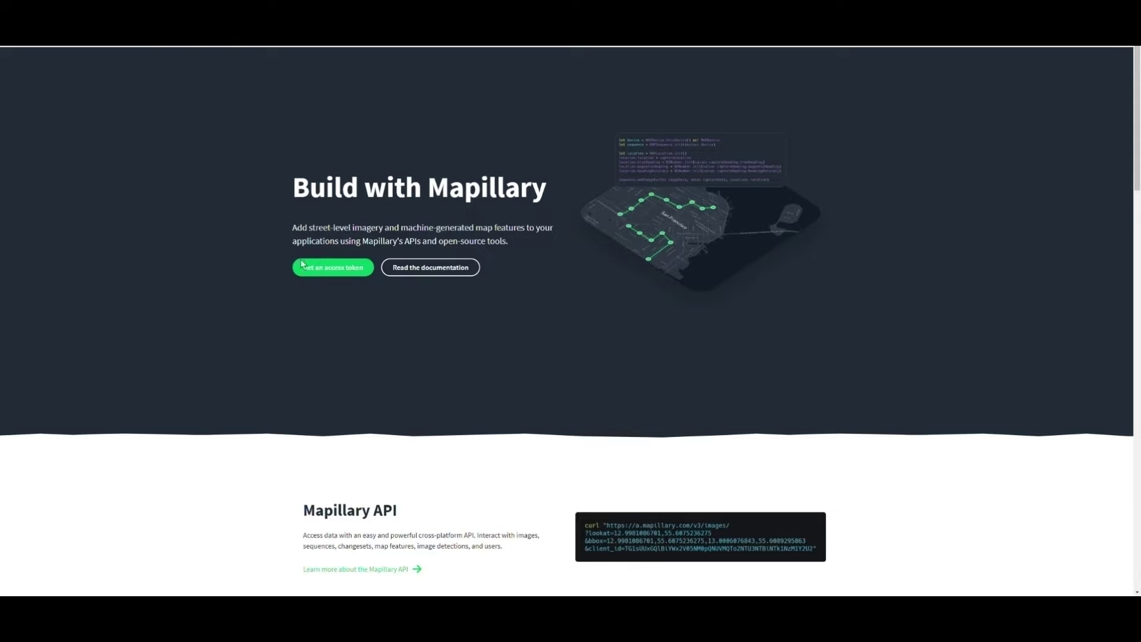
pyautogui.click(327, 272)
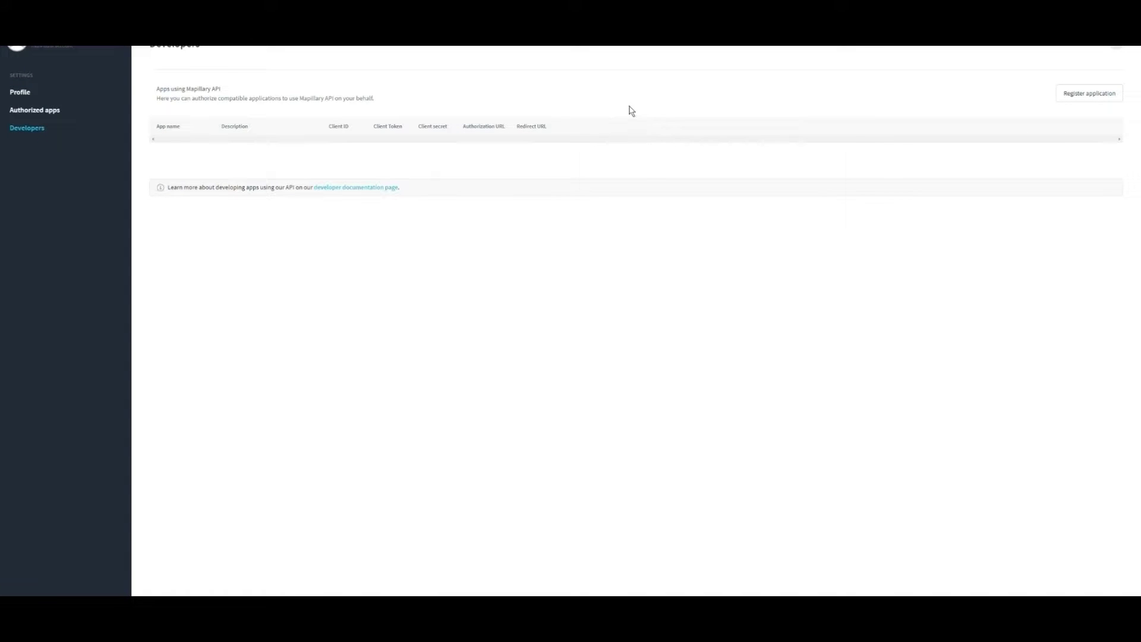
# Open the Register application dialog and select its Application name field.
pyautogui.click(1103, 95)
pyautogui.click(508, 202)
pyautogui.click(661, 169)
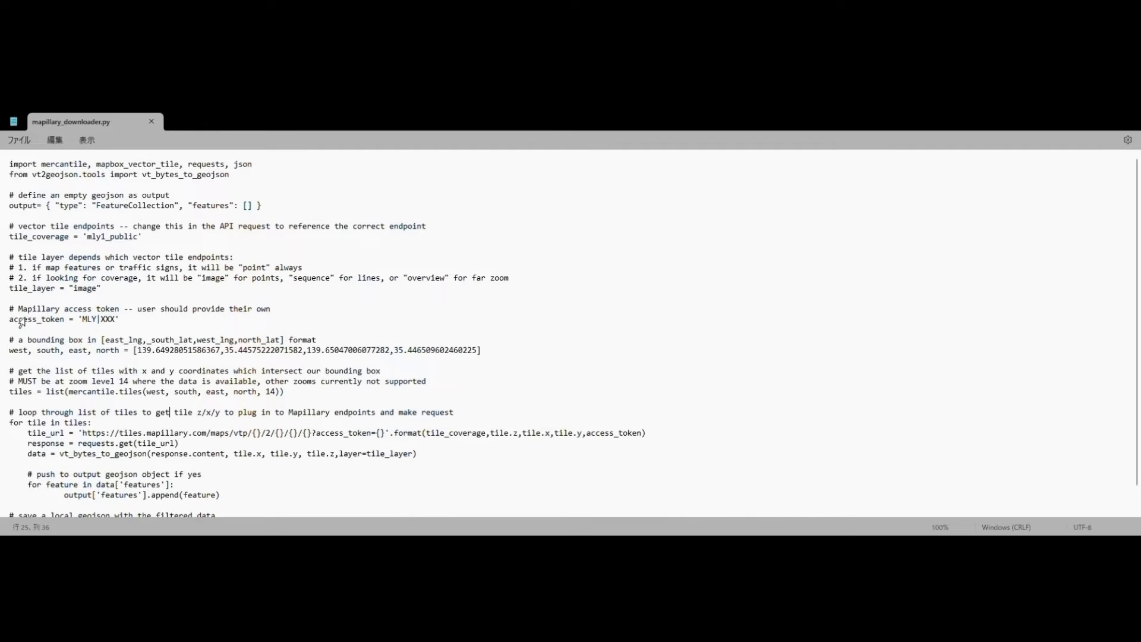
# Highlight the access_token and bounding-box lines in mapillary_downloader.py, then bring up the 35-item mapillary_test folder.
pyautogui.moveTo(9, 322); pyautogui.dragTo(154, 326)
pyautogui.click(154, 325)
pyautogui.tripleClick(206, 352)
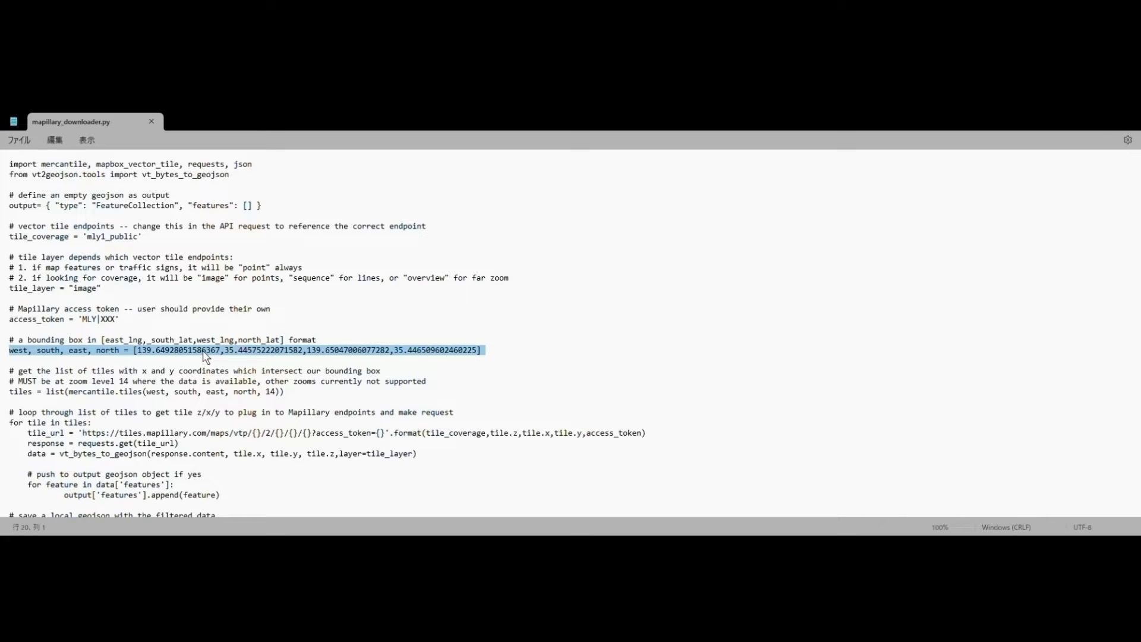
pyautogui.click(206, 352)
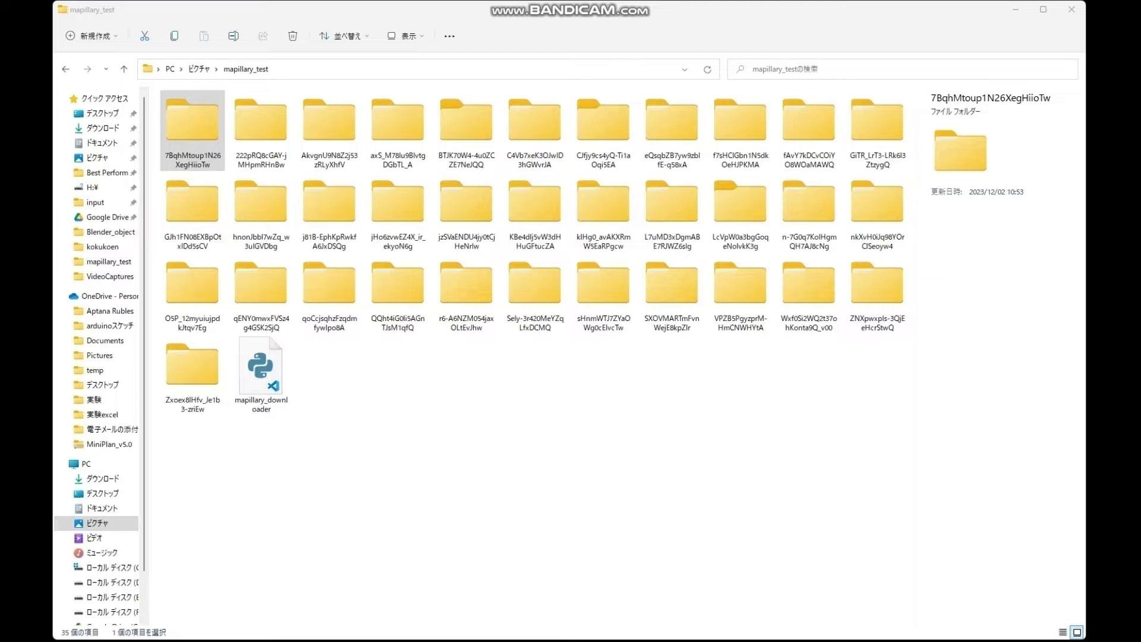
pyautogui.click(380, 476)
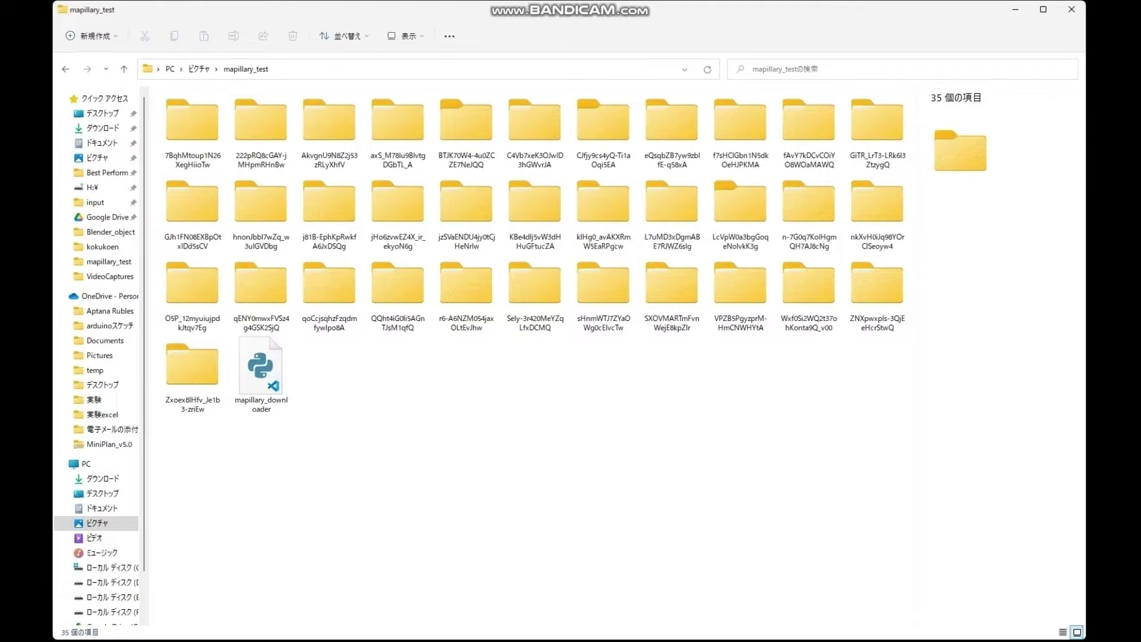
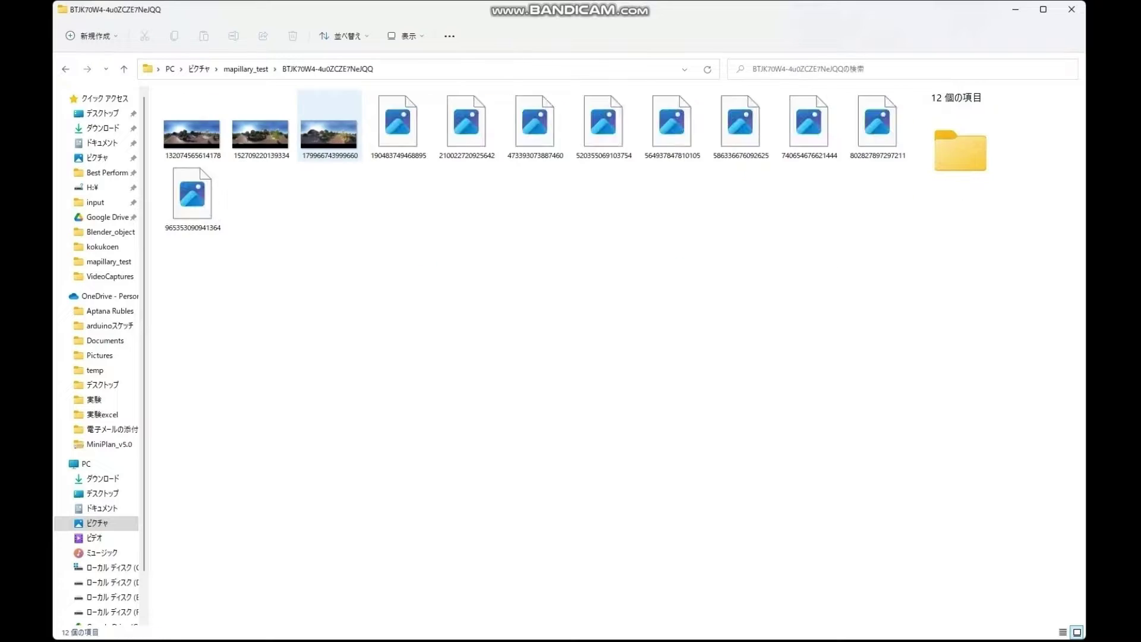
# Review the C–G folders, deleting C4Vb7xeK3OJwID3hGWvrJA, CJfjy9cs4yQ and GJh1FN08EXBpOtxIDd5sCV.
pyautogui.hotkey('alt', 'Left')
pyautogui.doubleClick(398, 128)
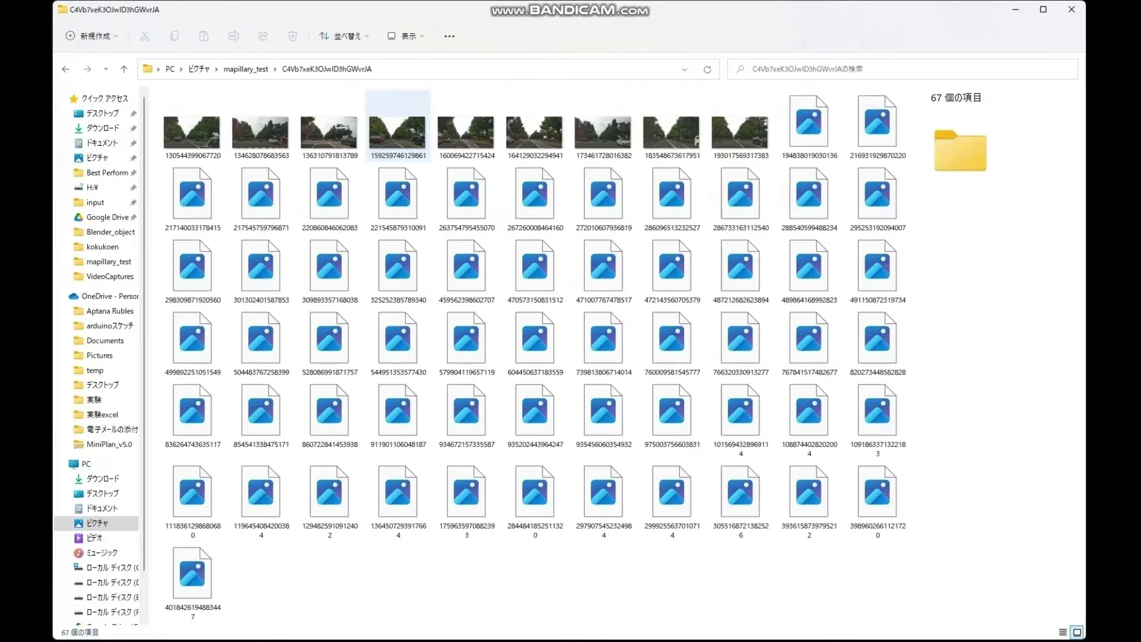
pyautogui.hotkey('alt', 'Left')
pyautogui.press('Delete')
pyautogui.doubleClick(397, 128)
pyautogui.hotkey('alt', 'Left')
pyautogui.press('Delete')
pyautogui.doubleClick(397, 128)
pyautogui.hotkey('alt', 'Left')
pyautogui.press('Right')
pyautogui.press('Return')
pyautogui.hotkey('alt', 'Left')
pyautogui.press('Right')
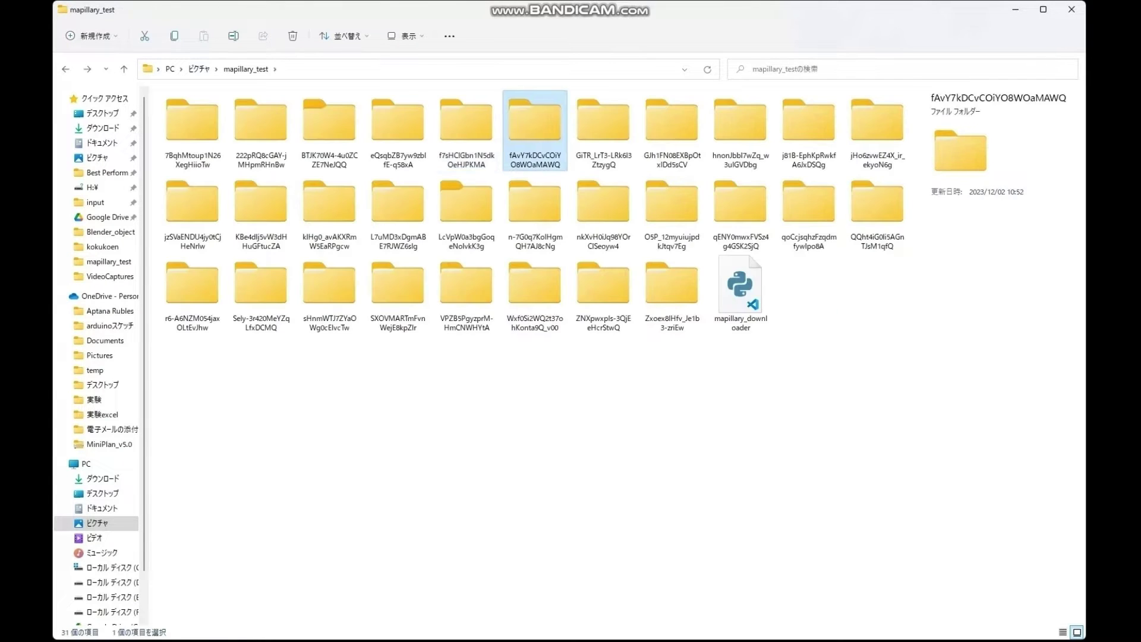
pyautogui.press('Return')
pyautogui.hotkey('alt', 'Left')
pyautogui.press('Right')
pyautogui.press('Return')
pyautogui.hotkey('alt', 'Left')
pyautogui.press('Right')
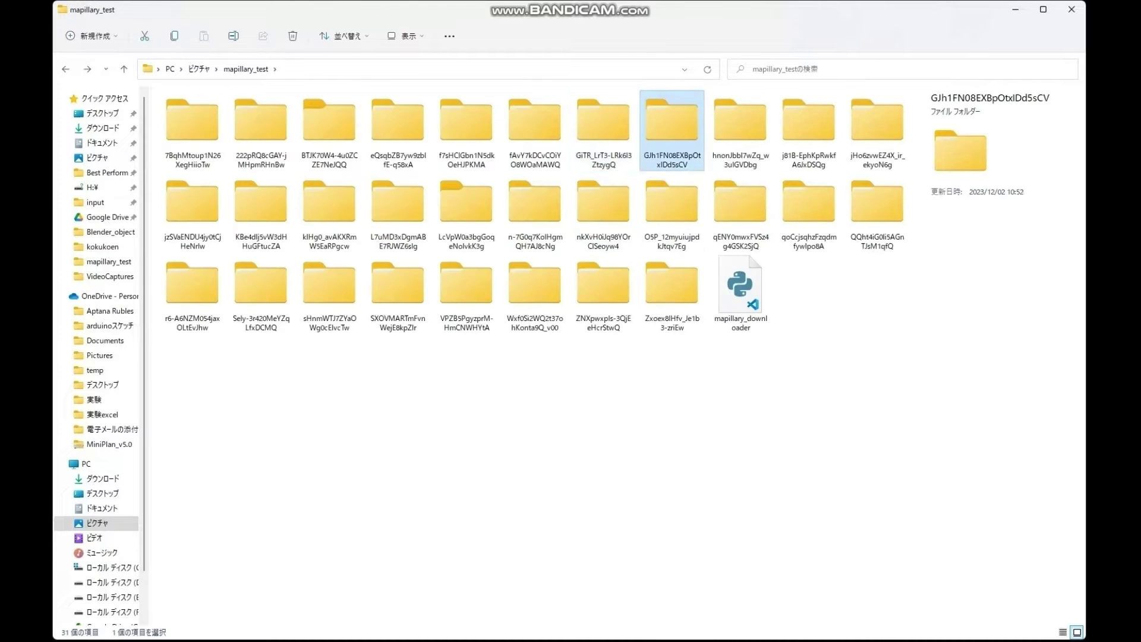
pyautogui.press('Return')
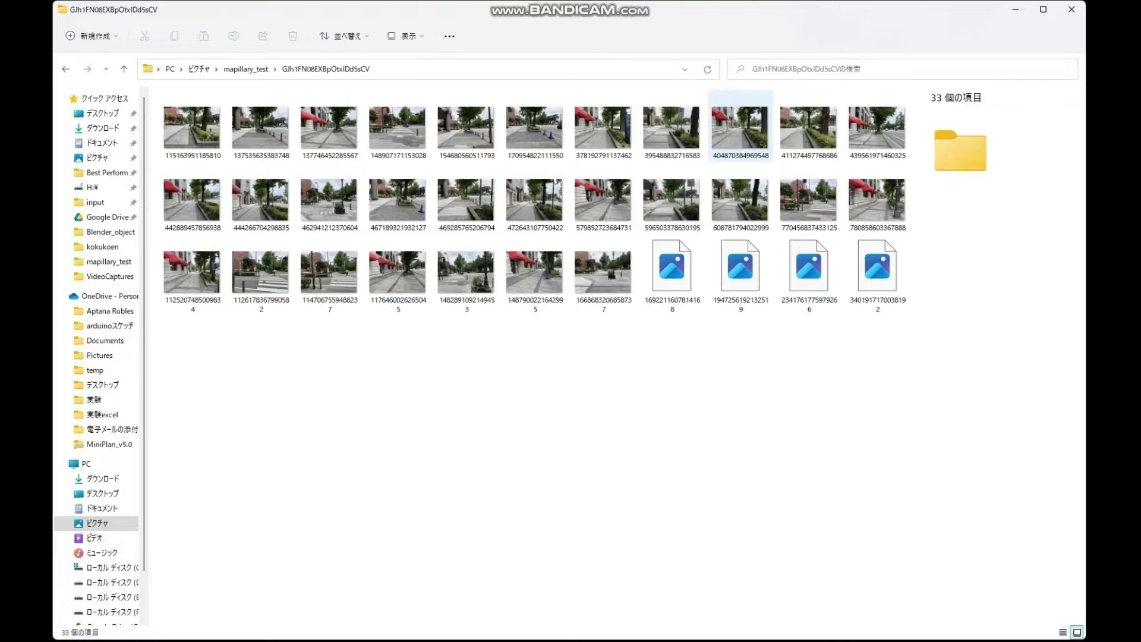
pyautogui.hotkey('alt', 'Left')
pyautogui.press('Delete')
# Review folders hnonJ through n-7G0q, deleting hnonJ, jHo6 and n-7G0q.
pyautogui.press('Return')
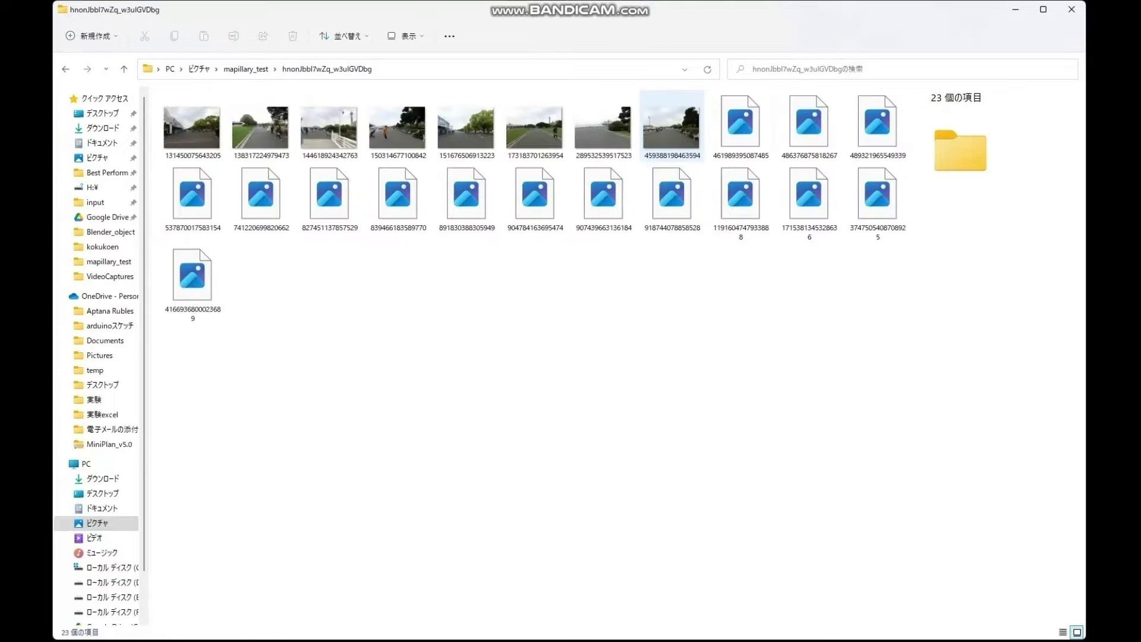
pyautogui.hotkey('alt', 'Left')
pyautogui.press('Delete')
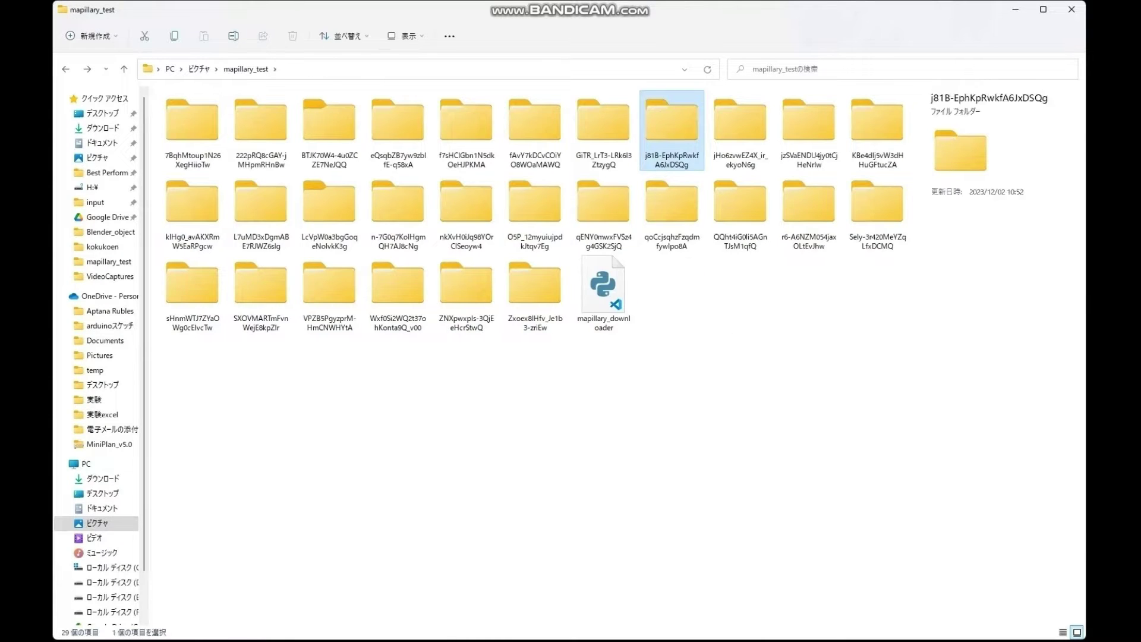
pyautogui.press('Return')
pyautogui.hotkey('alt', 'Left')
pyautogui.press('Right')
pyautogui.press('Return')
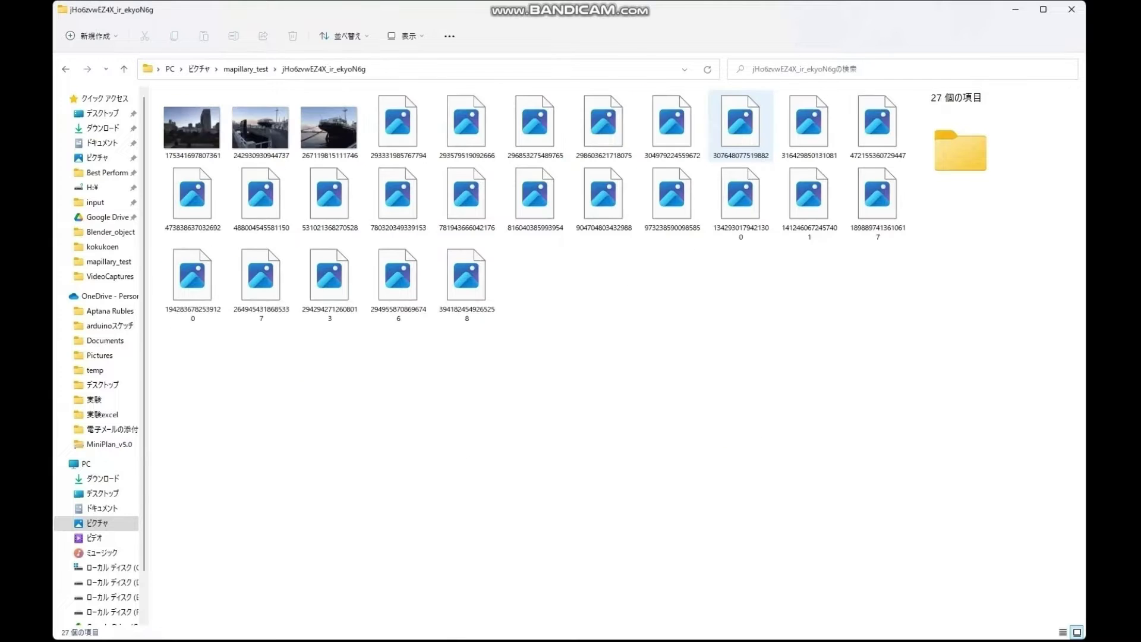
pyautogui.hotkey('alt', 'Left')
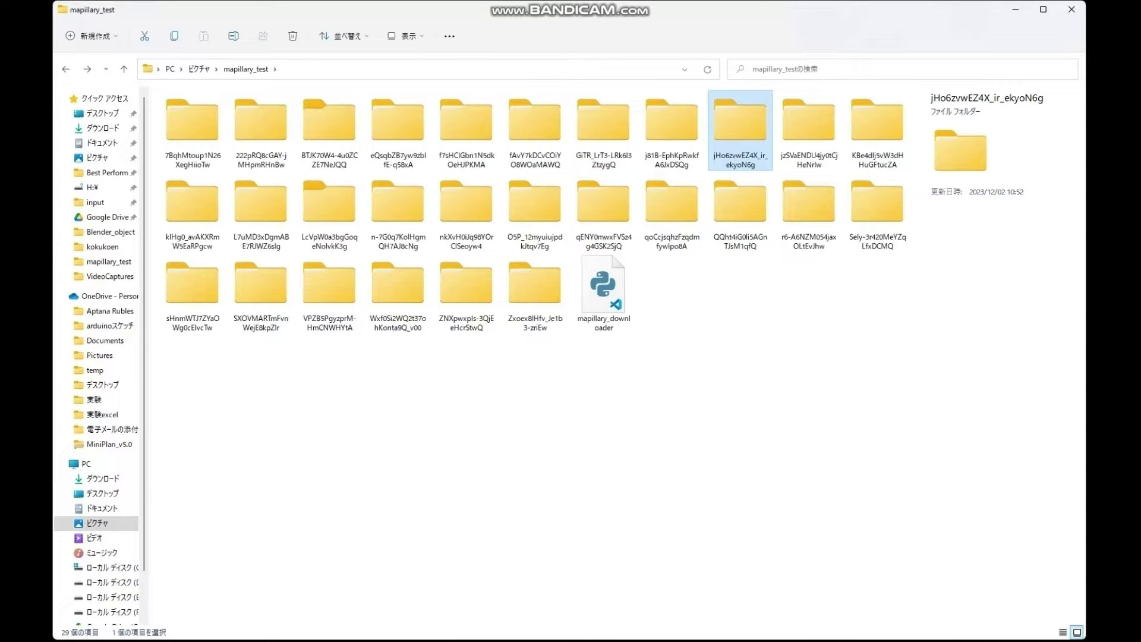
pyautogui.press('Delete')
pyautogui.press('Return')
pyautogui.hotkey('alt', 'Left')
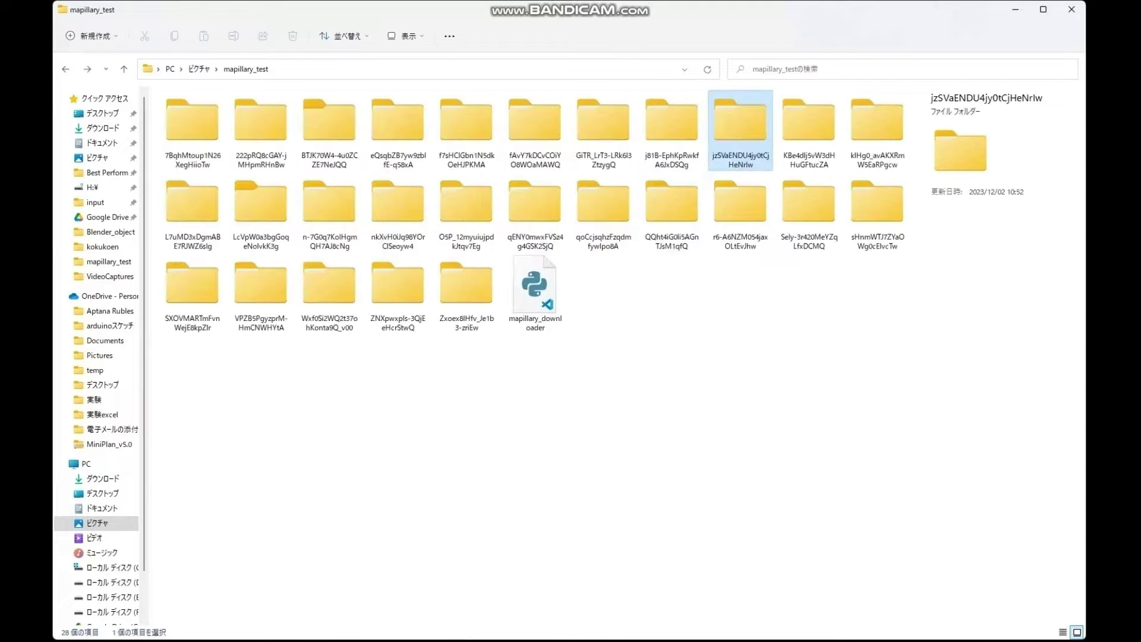
pyautogui.press('Right')
pyautogui.press('Return')
pyautogui.hotkey('alt', 'Left')
pyautogui.press('Right')
pyautogui.press('Return')
pyautogui.hotkey('alt', 'Left')
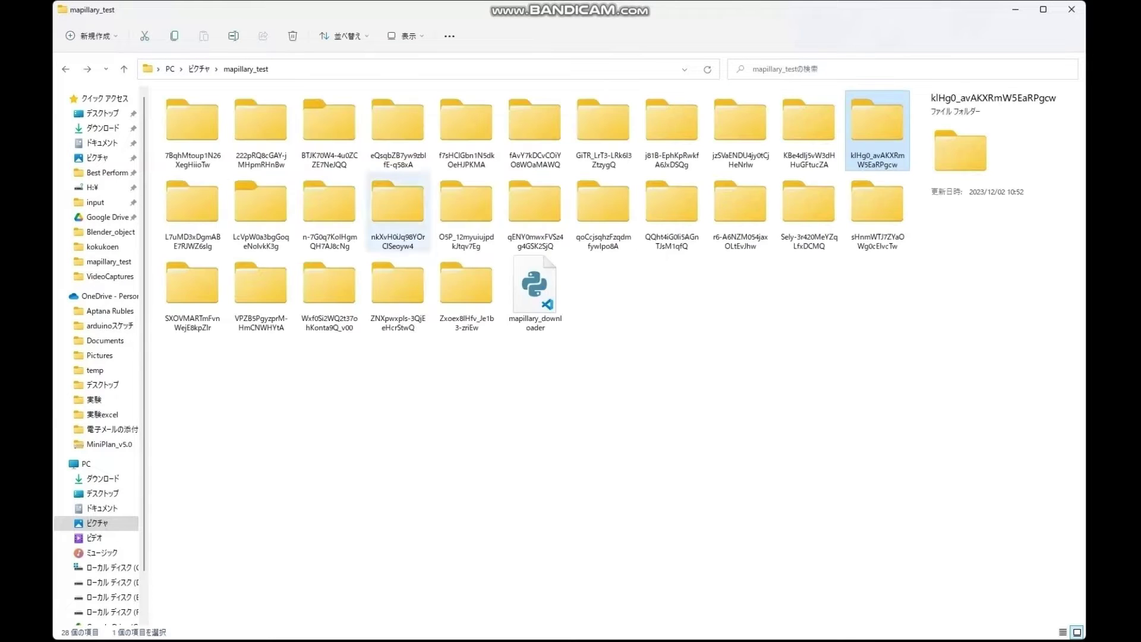
pyautogui.press('Right')
pyautogui.press('Return')
pyautogui.hotkey('alt', 'Left')
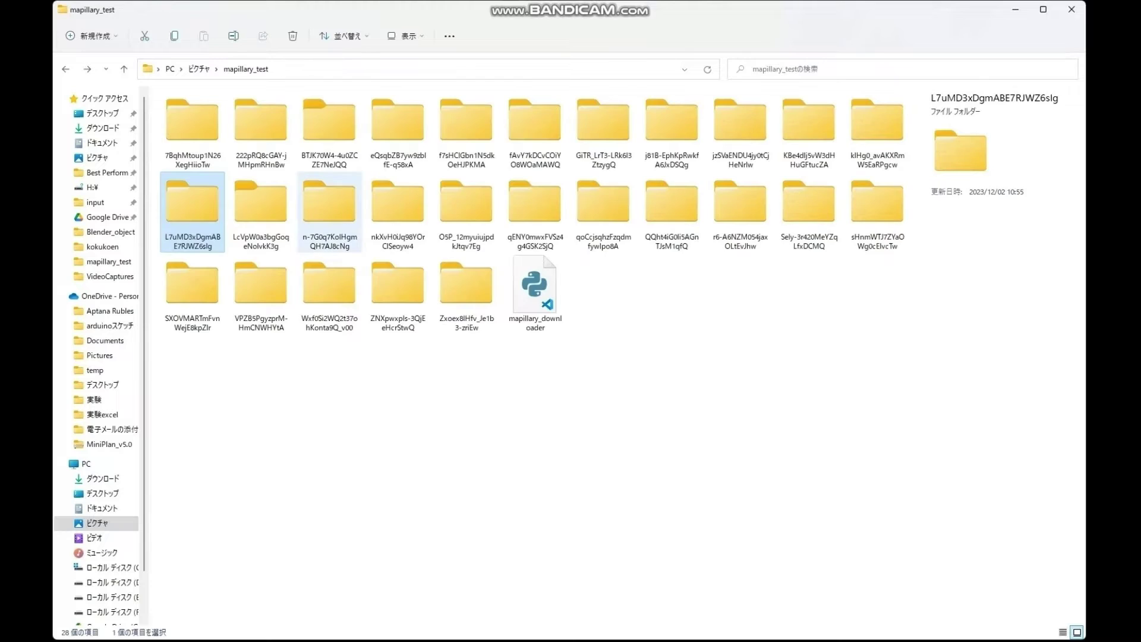
pyautogui.press('Right')
pyautogui.press('Return')
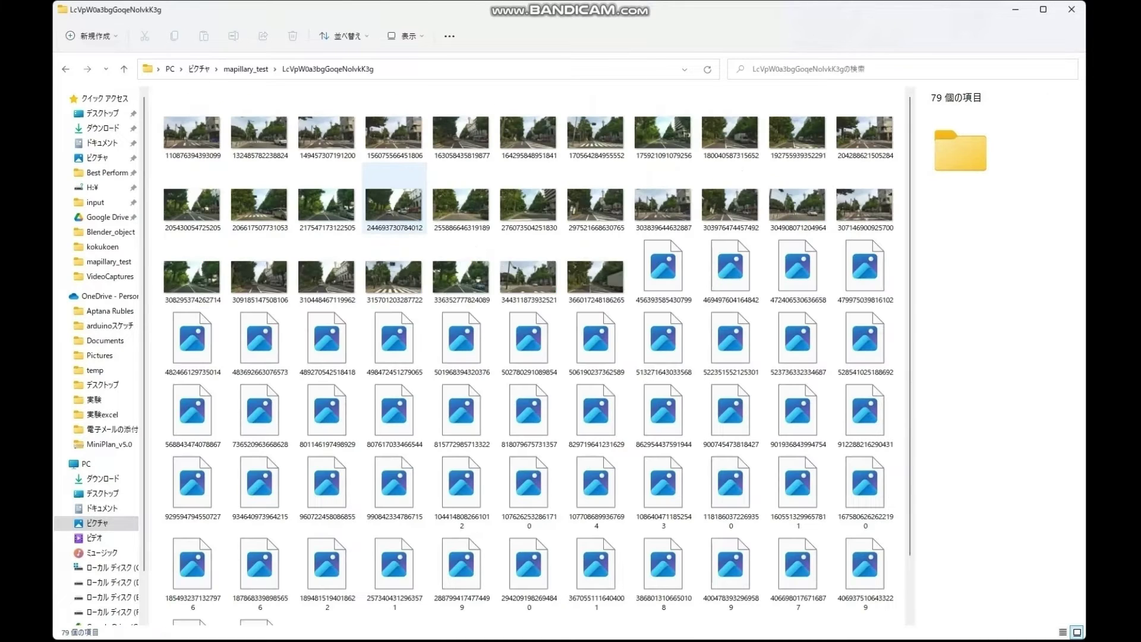
pyautogui.hotkey('alt', 'Left')
pyautogui.press('Right')
pyautogui.press('Return')
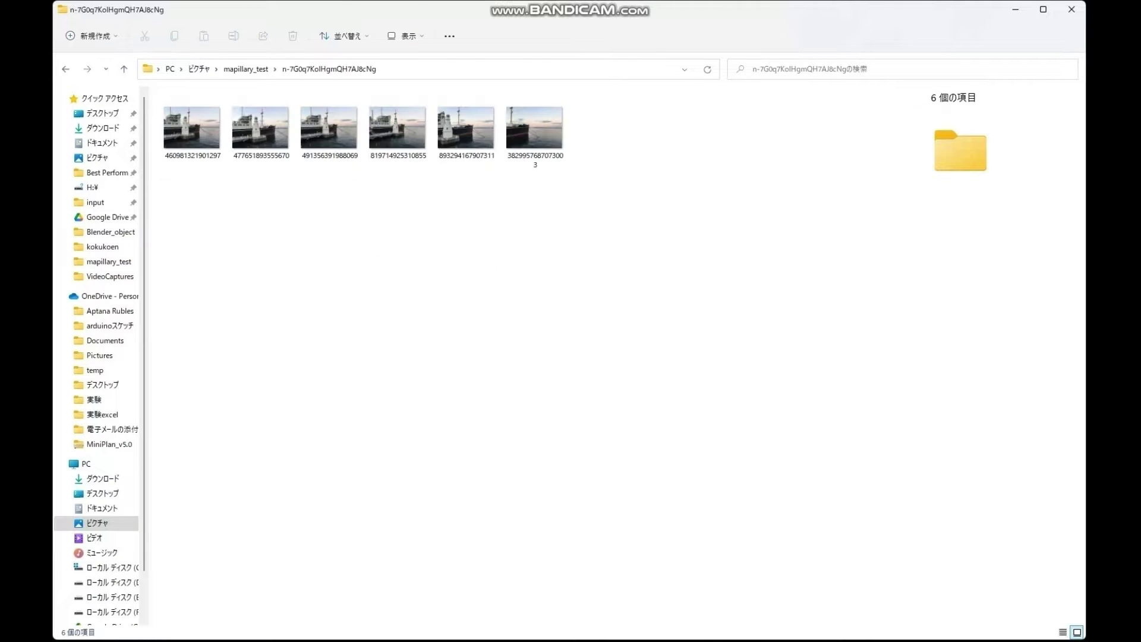
pyautogui.hotkey('alt', 'Left')
pyautogui.press('Delete')
# Review folders nkXvH0iJq98YOrClSeoyw4 through SXOVMARTmFvnWejE8kpZlr, deleting nkXv…, qoCc…, QQht…, r6-A6… and SXOV….
pyautogui.press('Return')
pyautogui.hotkey('alt', 'Left')
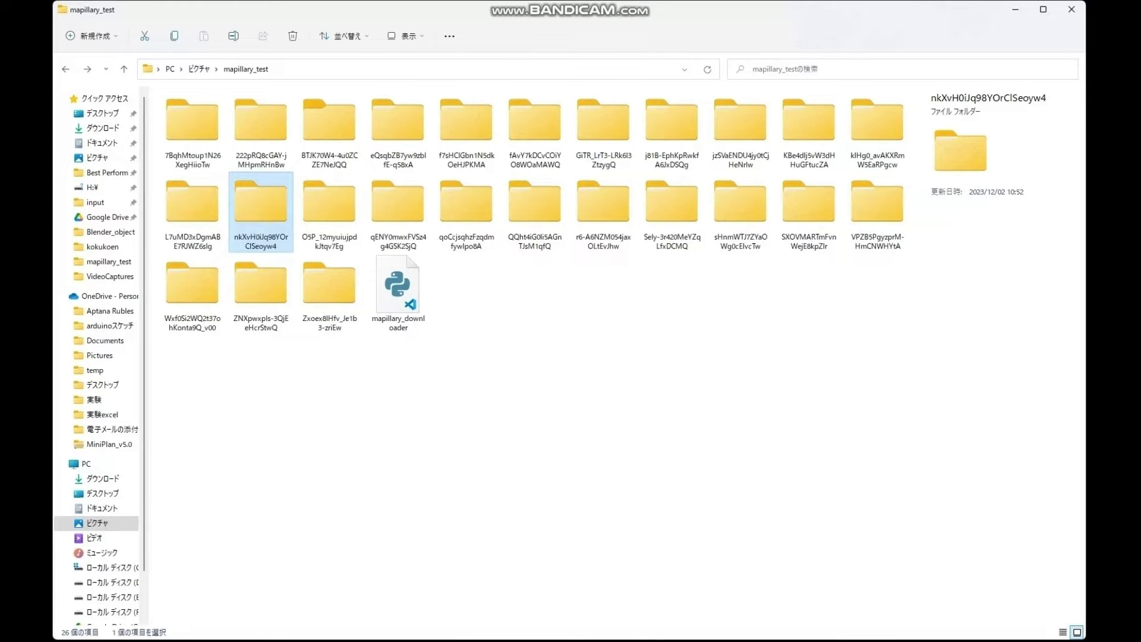
pyautogui.press('Delete')
pyautogui.press('Return')
pyautogui.hotkey('alt', 'Left')
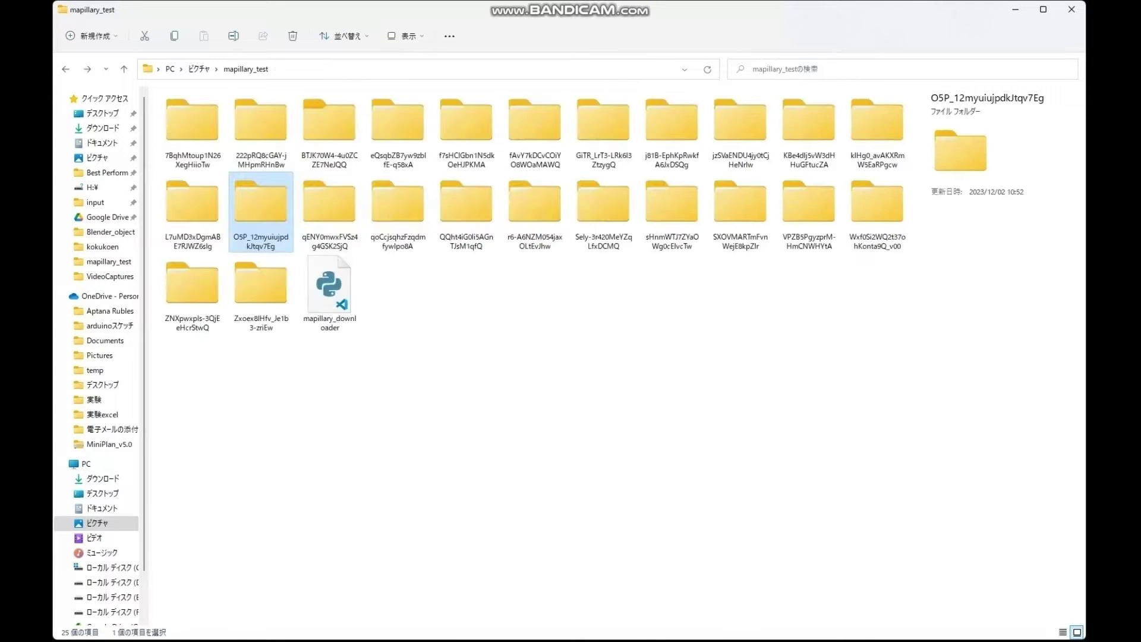
pyautogui.press('Right')
pyautogui.press('Return')
pyautogui.hotkey('alt', 'Left')
pyautogui.press('Right')
pyautogui.press('Return')
pyautogui.hotkey('alt', 'Left')
pyautogui.press('Delete')
pyautogui.press('Return')
pyautogui.hotkey('alt', 'Left')
pyautogui.press('Delete')
pyautogui.press('Return')
pyautogui.hotkey('alt', 'Left')
pyautogui.press('Delete')
pyautogui.press('Return')
pyautogui.hotkey('alt', 'Left')
pyautogui.press('Right')
pyautogui.press('Return')
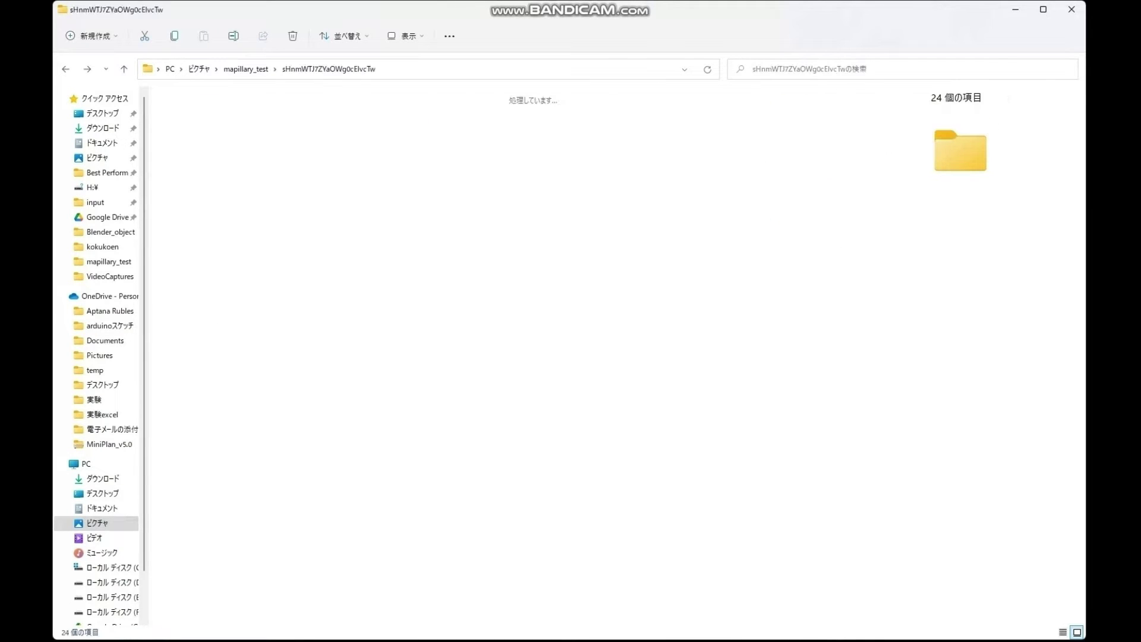
pyautogui.hotkey('alt', 'Left')
pyautogui.press('Right')
pyautogui.press('Return')
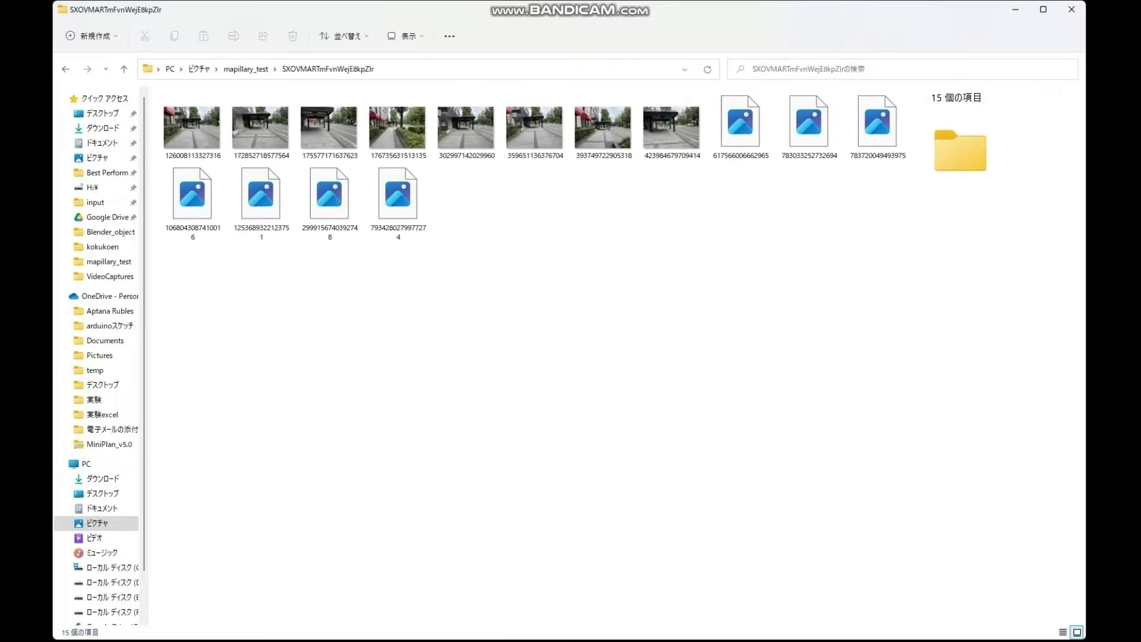
pyautogui.hotkey('alt', 'Left')
pyautogui.press('Delete')
# Review the remaining folders, deleting WxRt and ZNXpwxpls-3QjEeHcrStwQ.
pyautogui.press('Return')
pyautogui.hotkey('alt', 'Left')
pyautogui.press('Return')
pyautogui.hotkey('alt', 'Left')
pyautogui.doubleClick(673, 211)
pyautogui.hotkey('alt', 'Left')
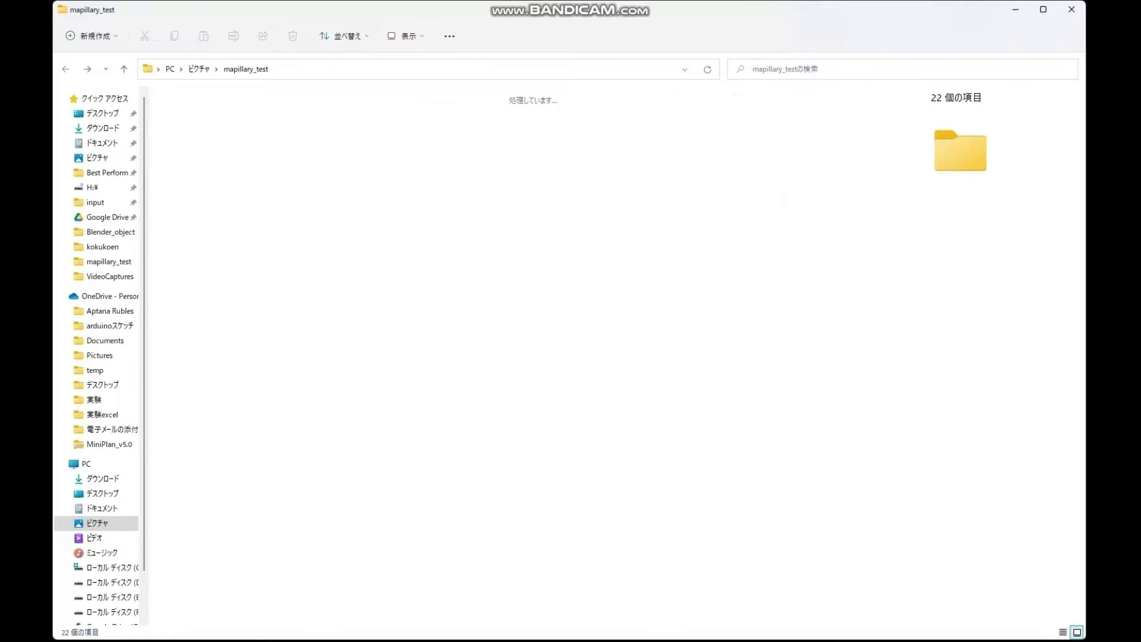
pyautogui.press('Delete')
pyautogui.press('Return')
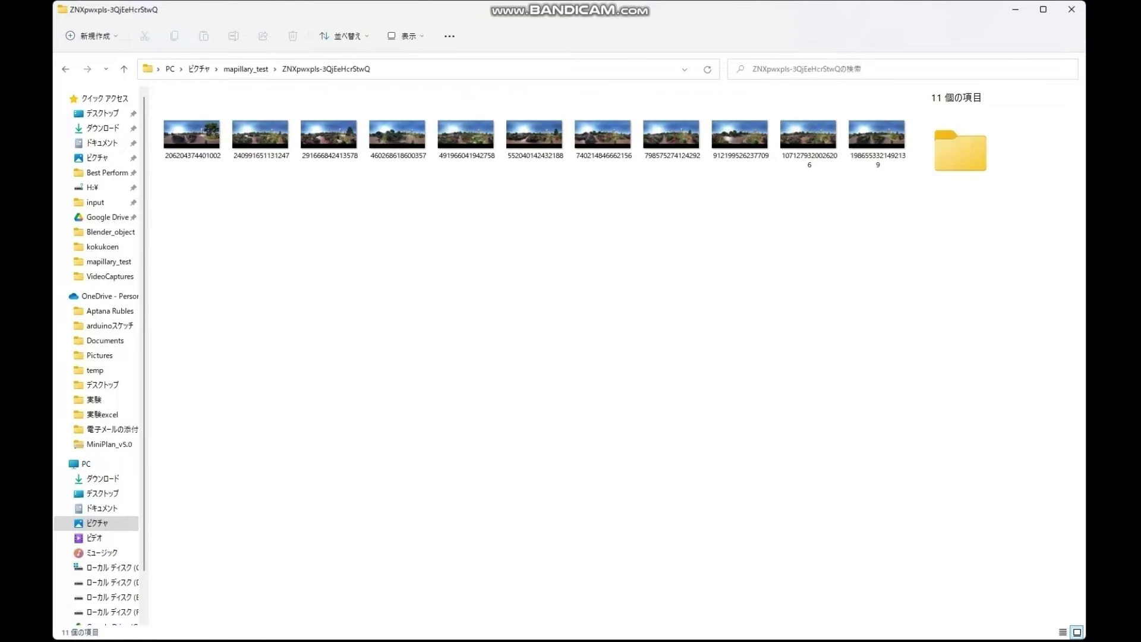
pyautogui.hotkey('alt', 'Left')
pyautogui.press('Delete')
pyautogui.press('Return')
pyautogui.hotkey('alt', 'Left')
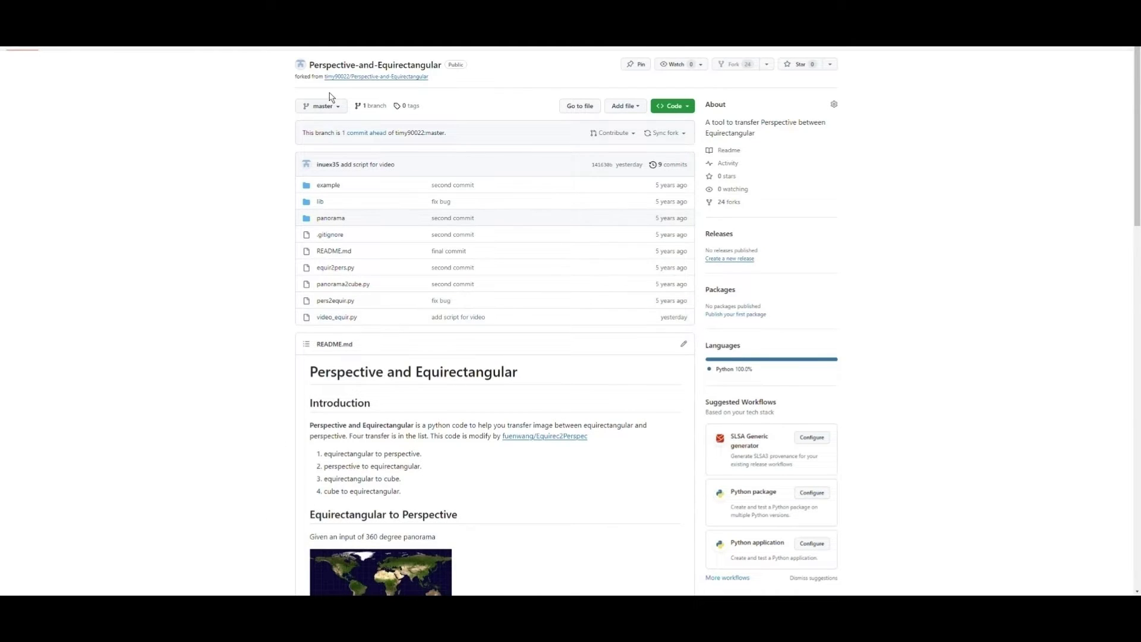
# Skim the repository README, then open video_equir.py from the file list.
pyautogui.moveTo(320, 81); pyautogui.dragTo(447, 84)
pyautogui.click(446, 84)
pyautogui.scroll(-8, 396, 372)
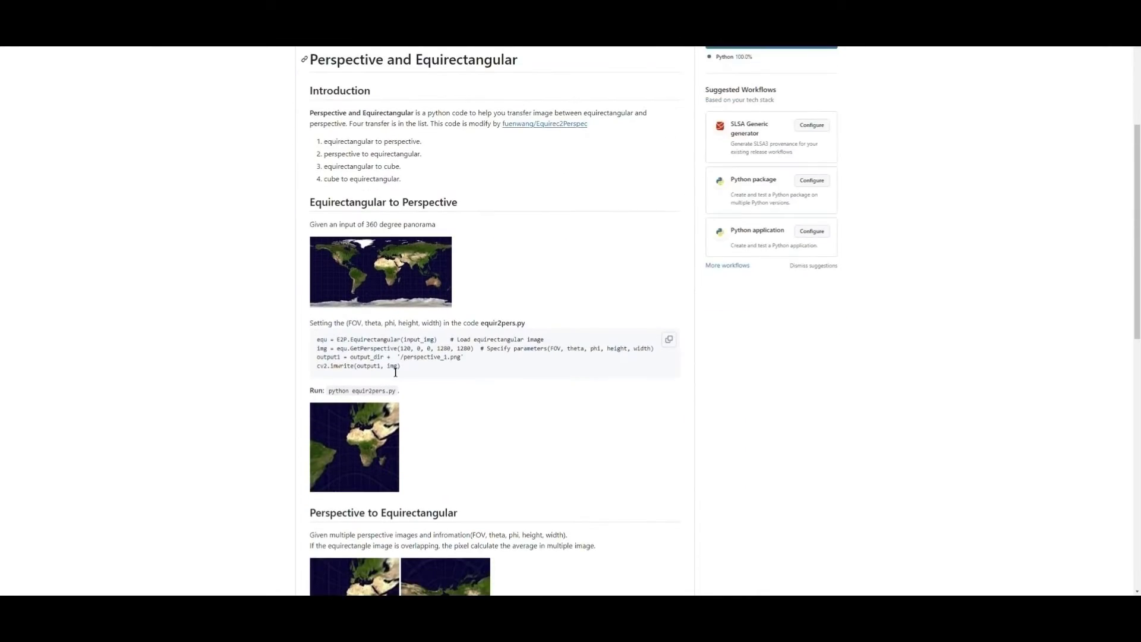
pyautogui.scroll(-6, 396, 372)
pyautogui.scroll(14, 395, 373)
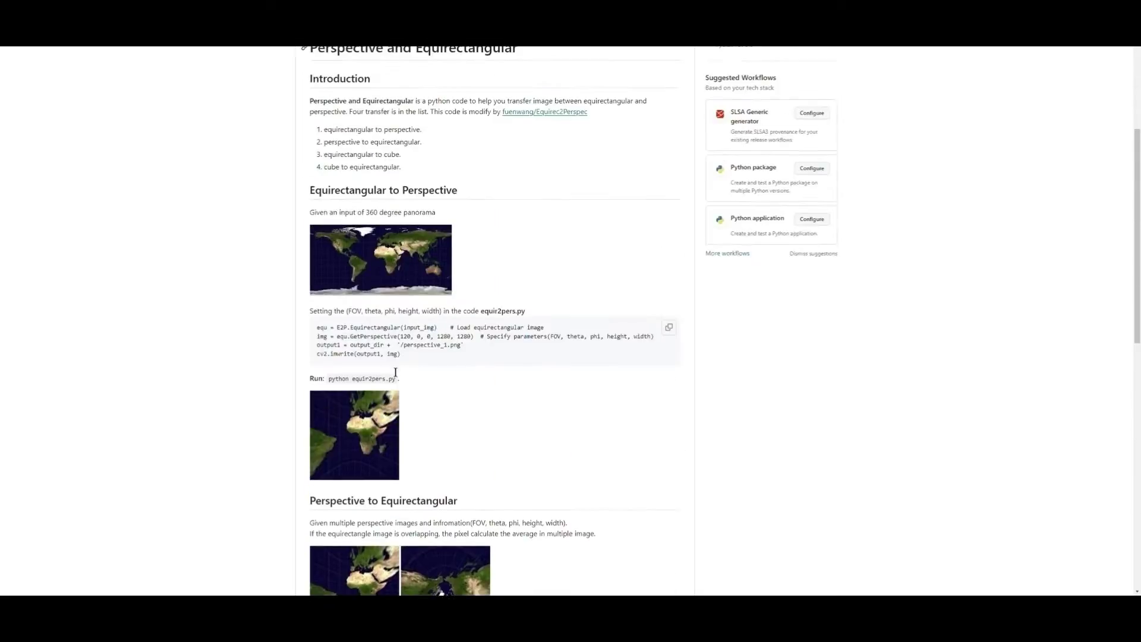
pyautogui.scroll(1, 351, 333)
pyautogui.click(344, 322)
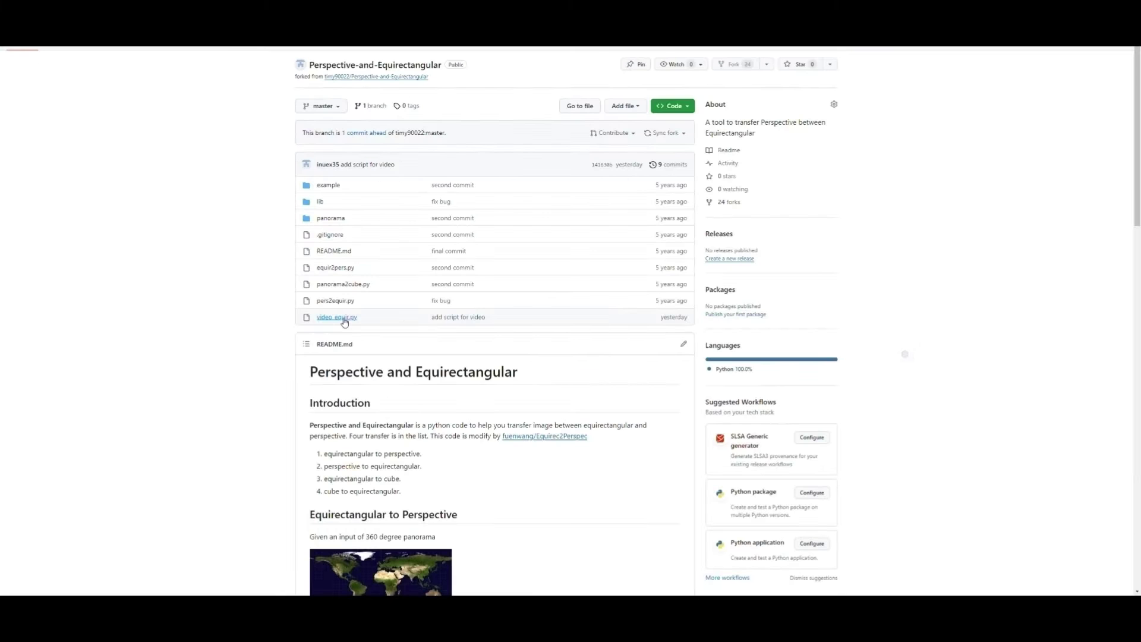
pyautogui.moveTo(203, 172); pyautogui.dragTo(396, 351)
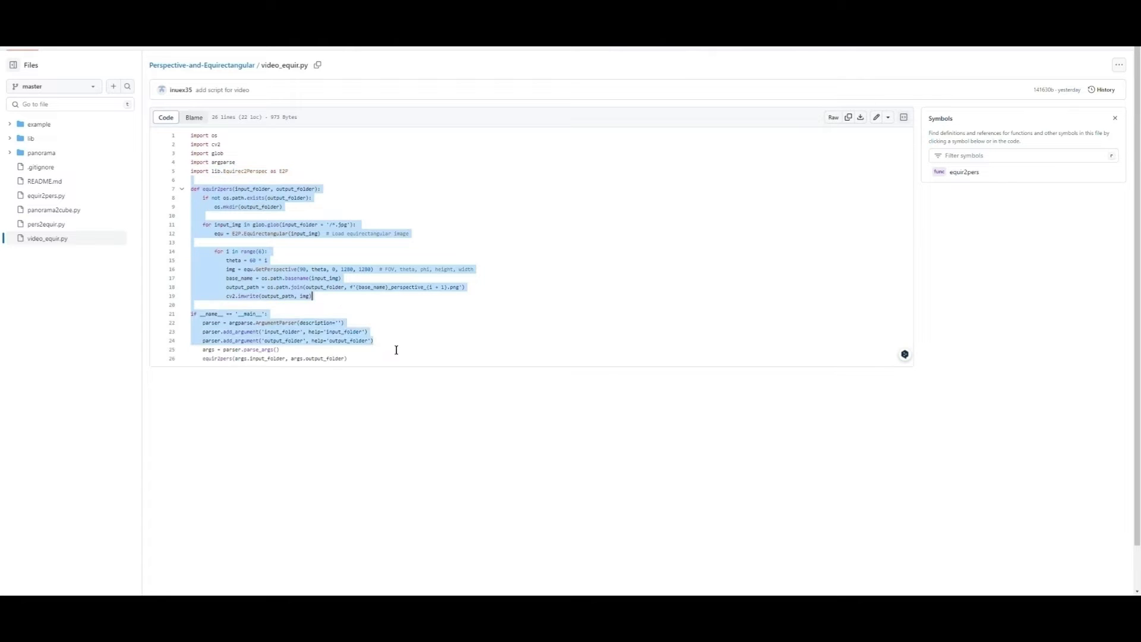
pyautogui.click(397, 352)
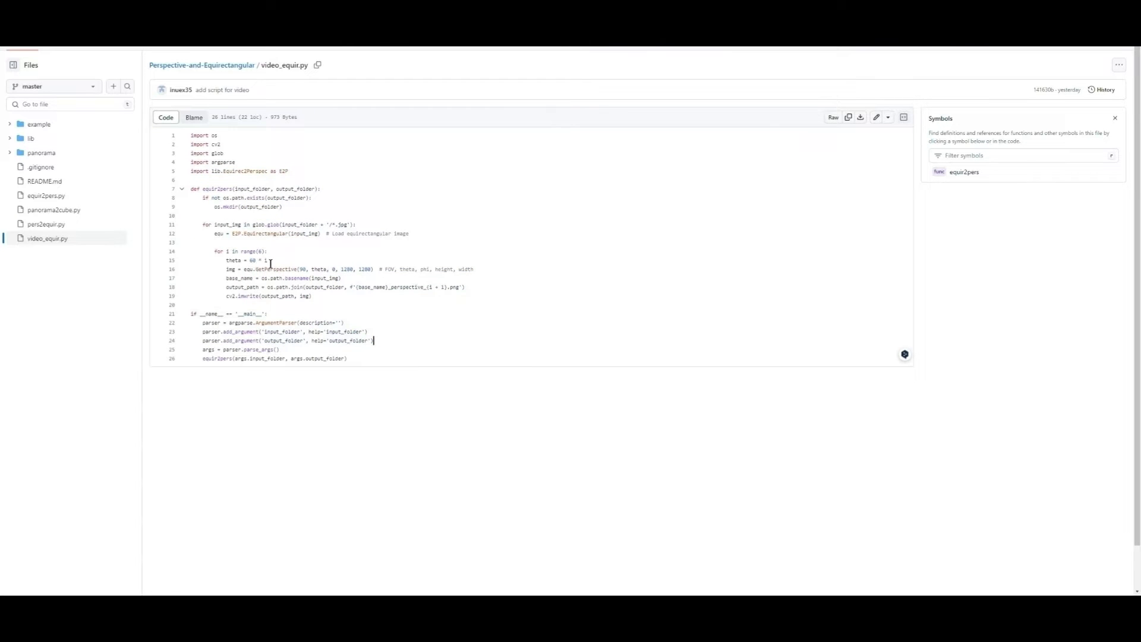
pyautogui.moveTo(218, 259); pyautogui.dragTo(289, 260)
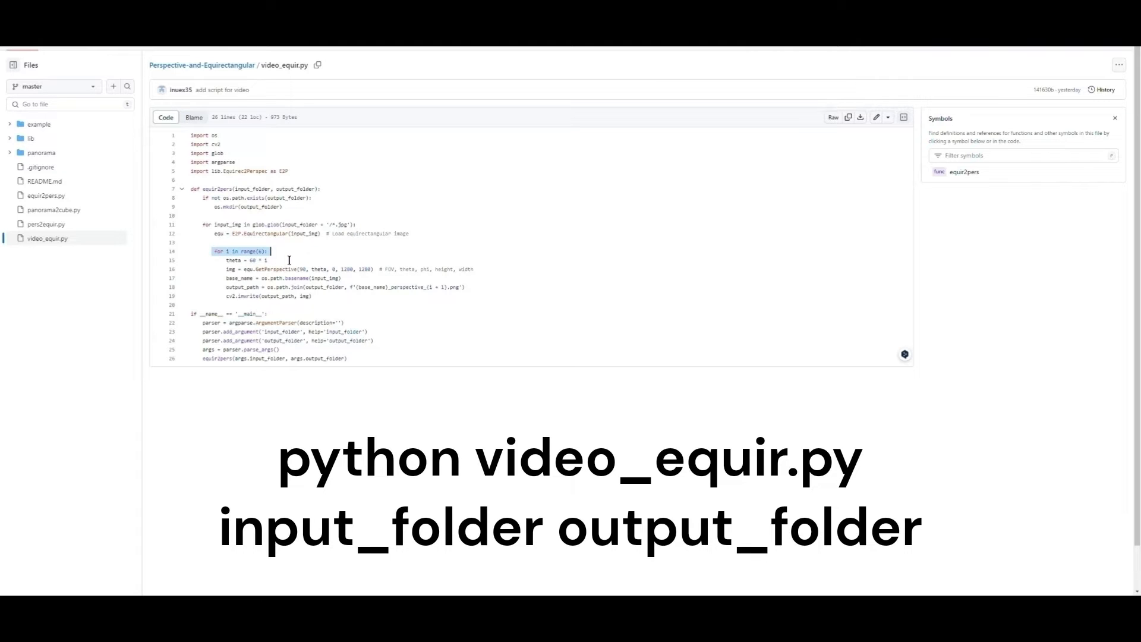
pyautogui.click(289, 260)
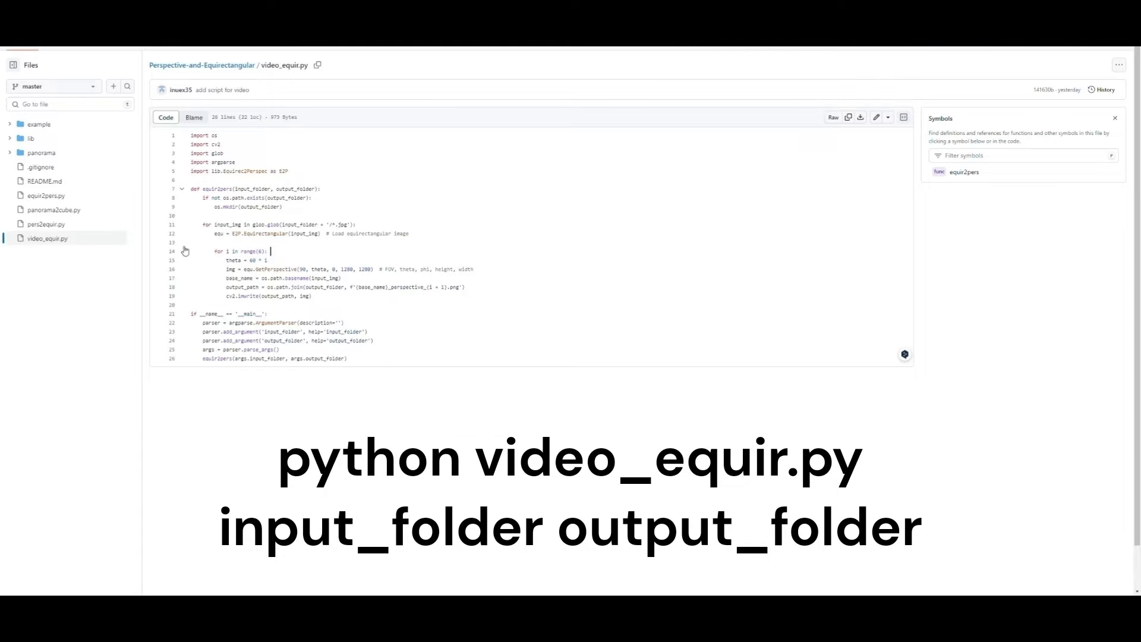
pyautogui.moveTo(189, 259); pyautogui.dragTo(500, 280)
pyautogui.click(305, 269)
pyautogui.click(501, 280)
pyautogui.moveTo(501, 280); pyautogui.dragTo(395, 280)
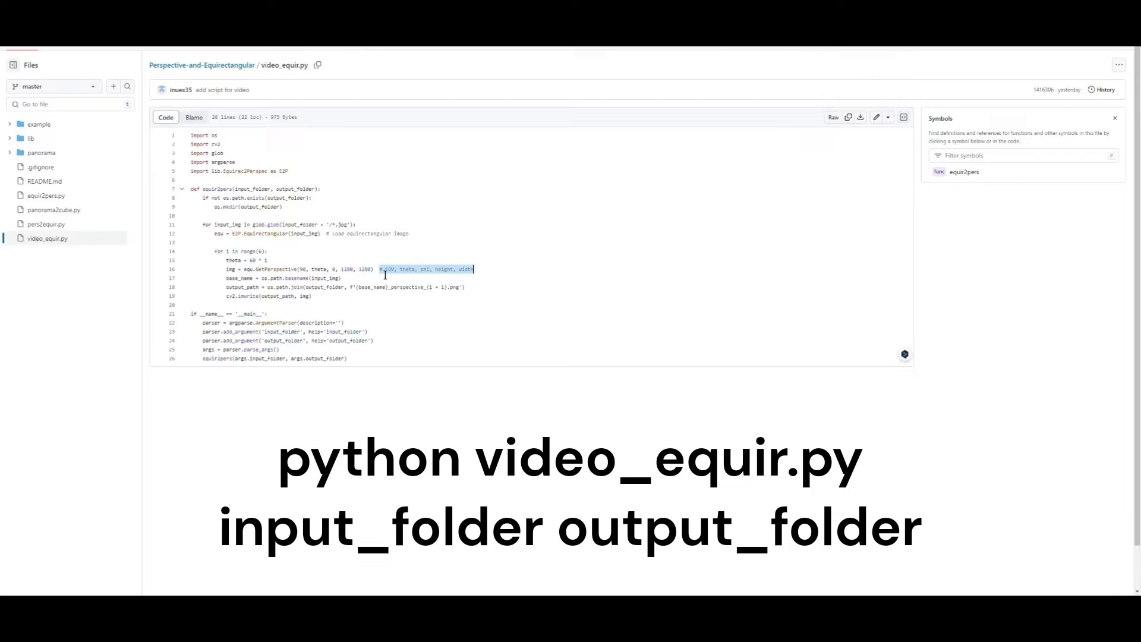
pyautogui.press('Left')
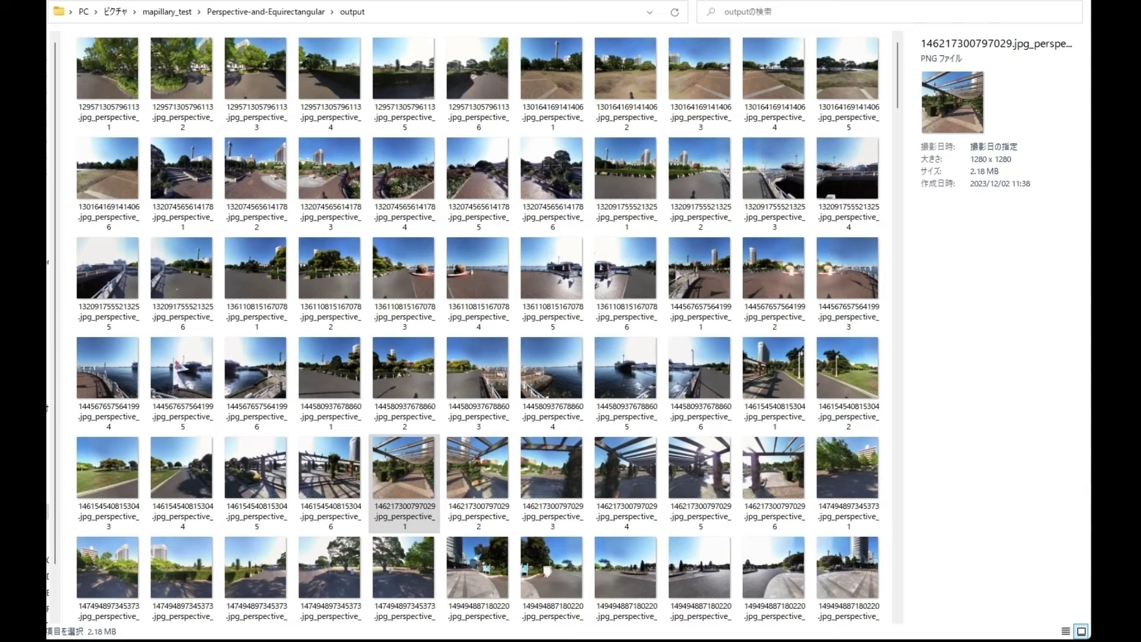
# Select the first 1280×1280 perspective crop and scroll down to the folder's last images.
pyautogui.click(108, 82)
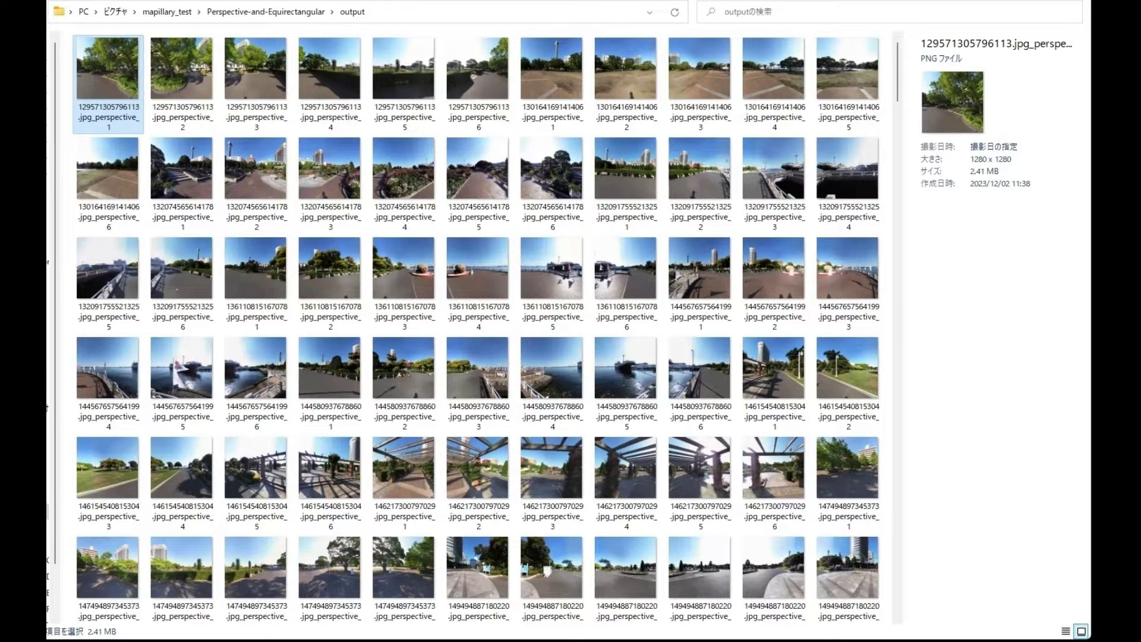
pyautogui.scroll(-5, 182, 173)
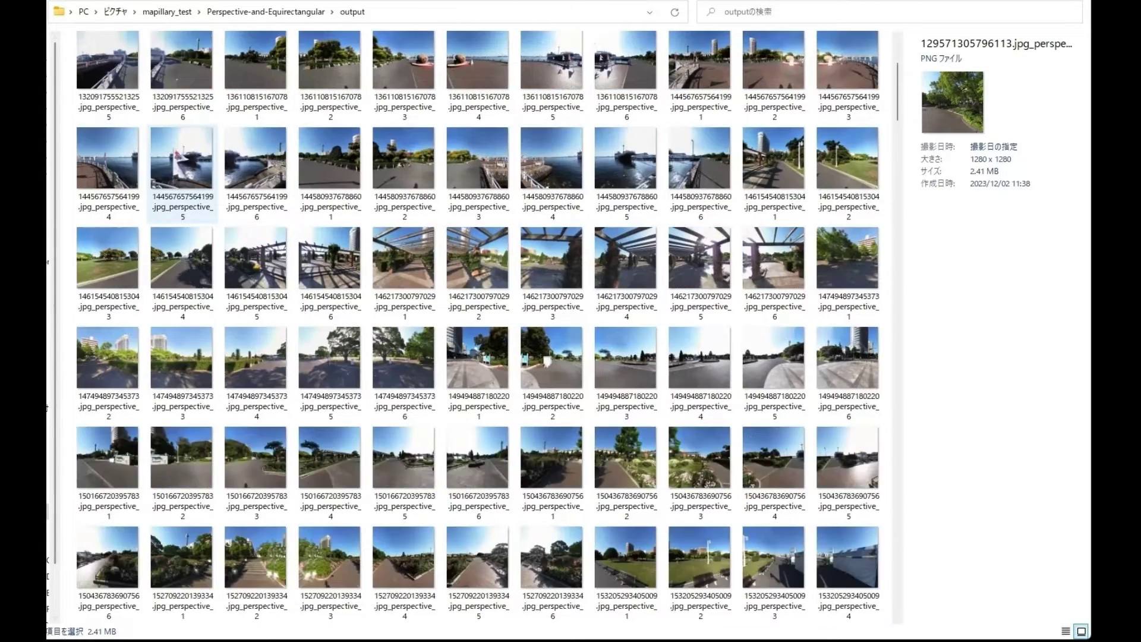
pyautogui.scroll(-6, 182, 172)
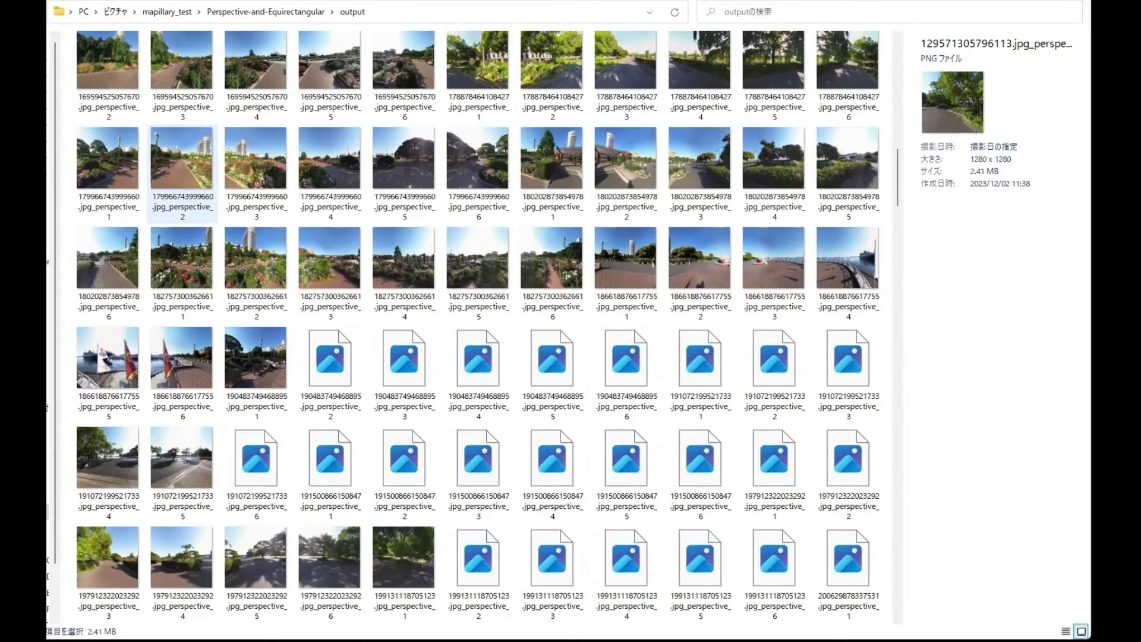
pyautogui.scroll(-8, 183, 172)
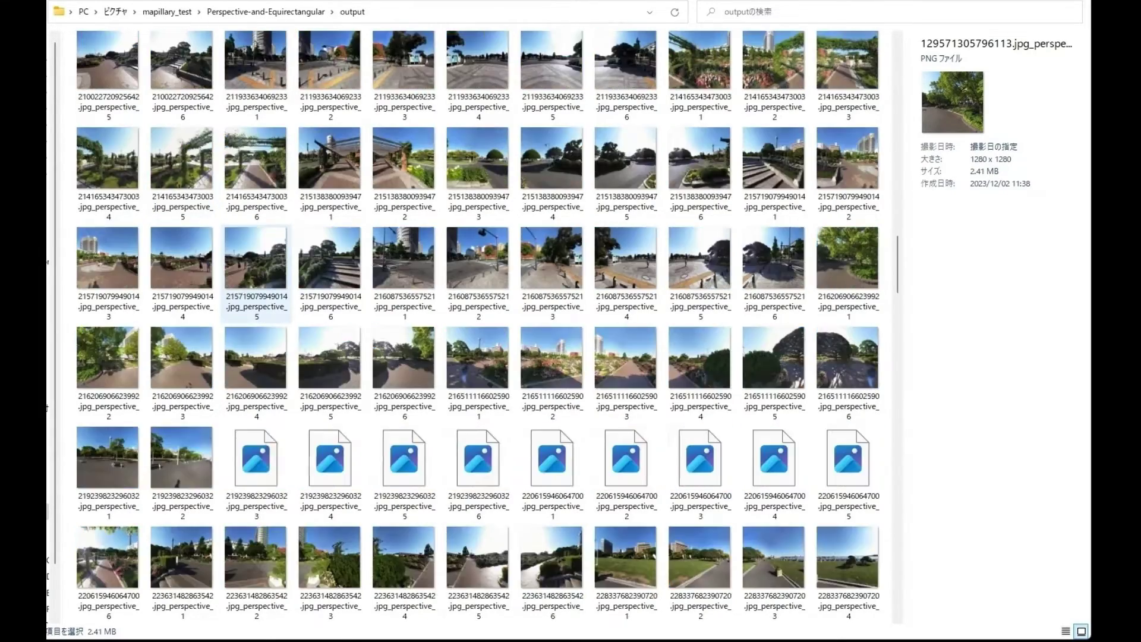
pyautogui.scroll(-10, 256, 274)
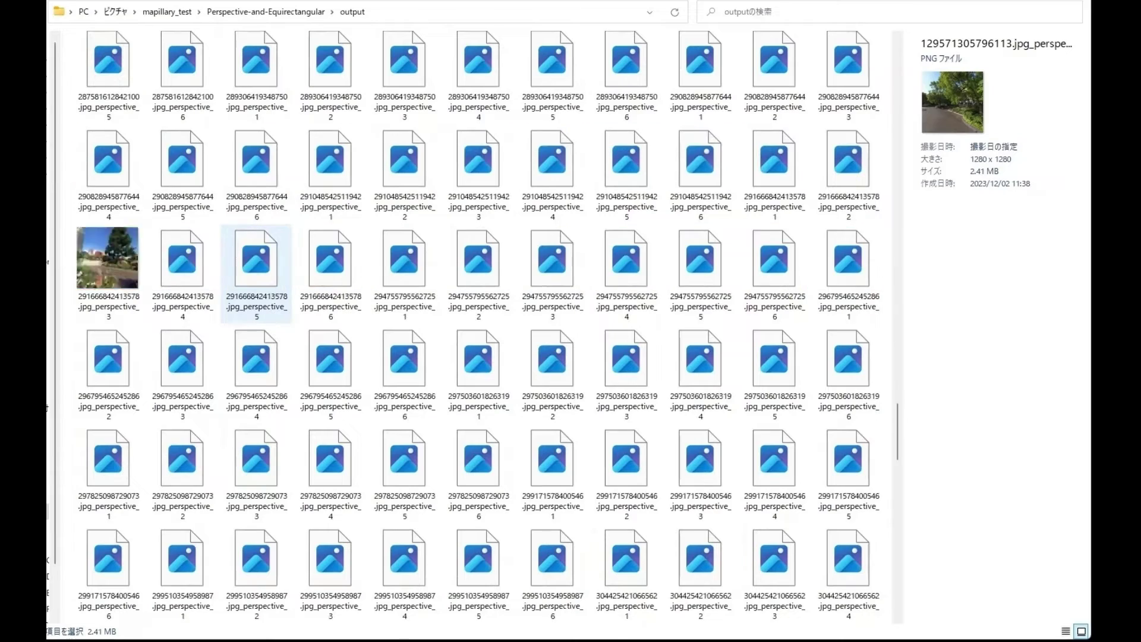
pyautogui.scroll(-10, 255, 274)
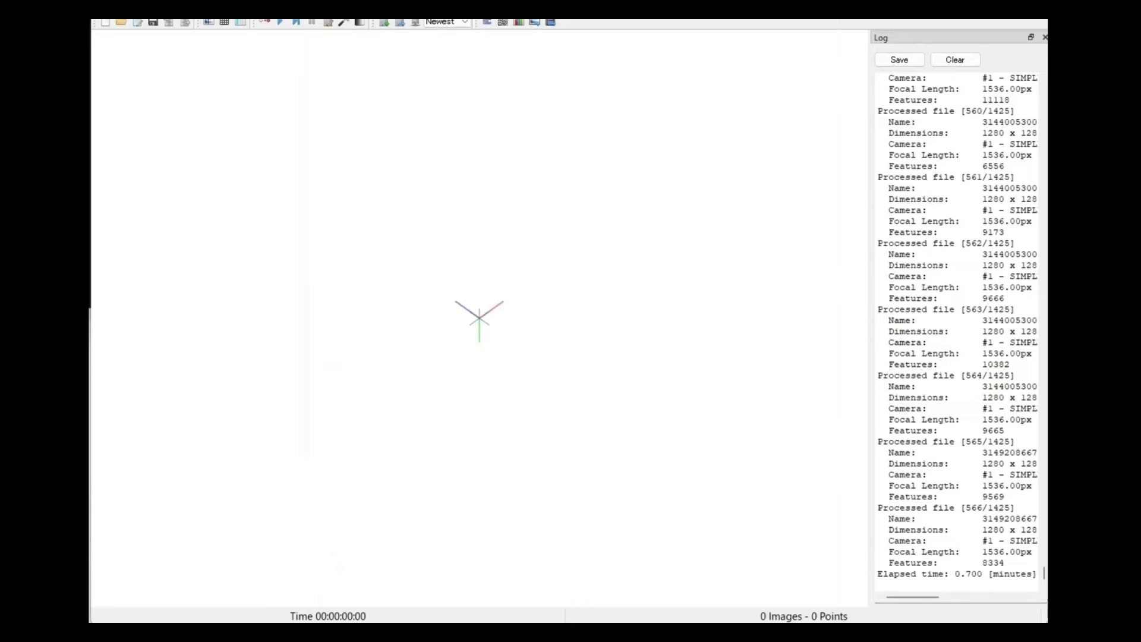
# Start a new COLMAP project with a new test.db database in Perspective-and-Equirectangular.
pyautogui.click(101, 6)
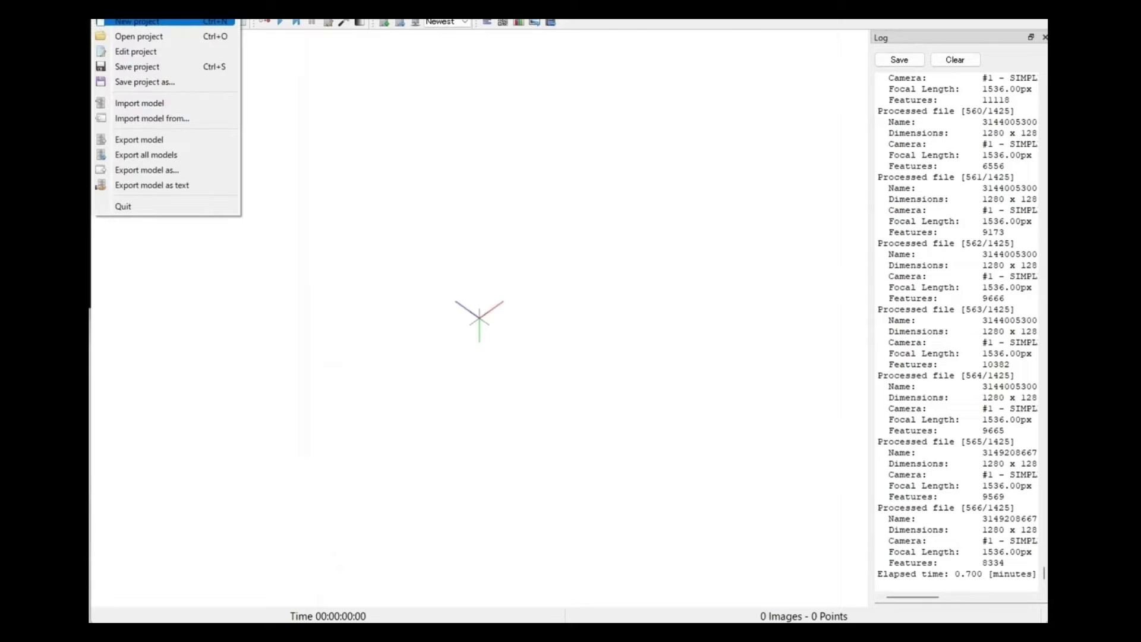
pyautogui.click(136, 22)
pyautogui.click(704, 316)
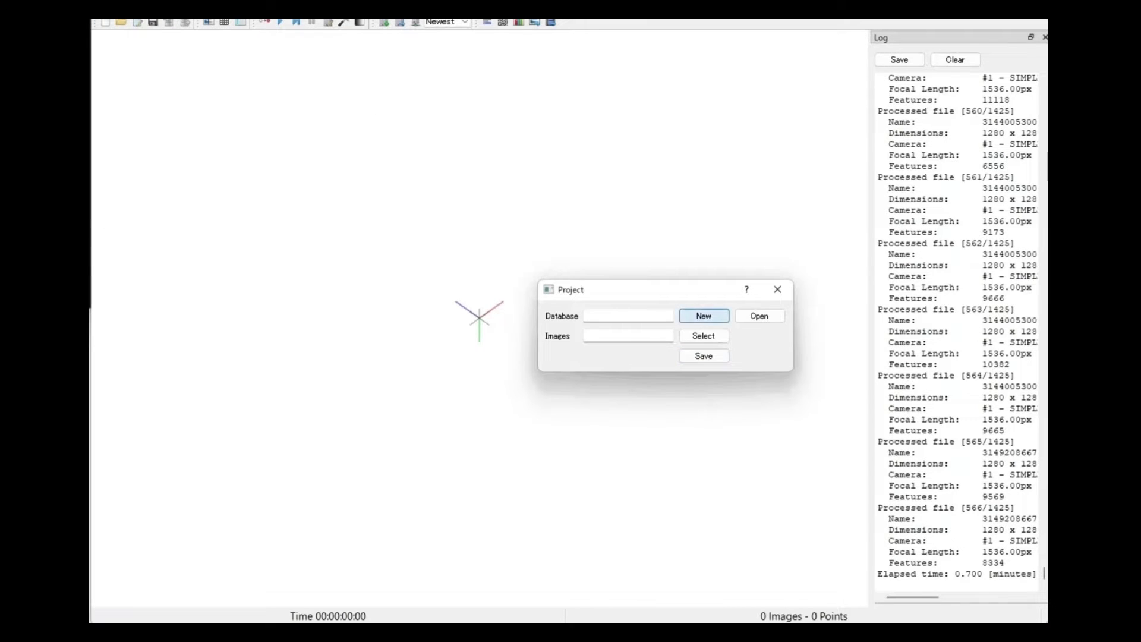
pyautogui.click(388, 201)
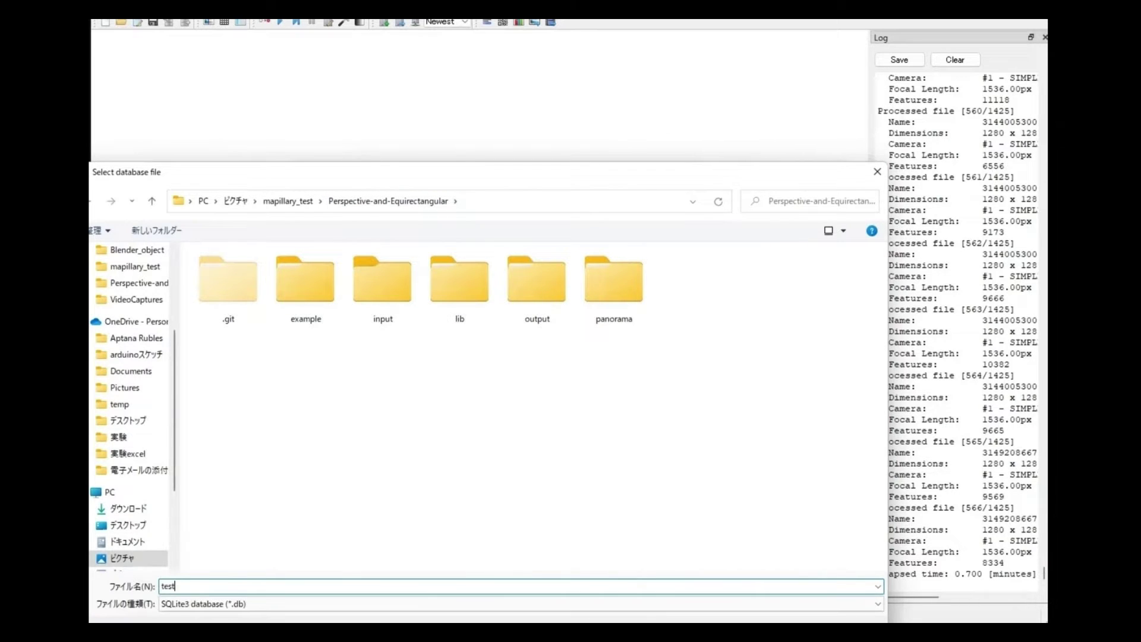
pyautogui.moveTo(767, 172); pyautogui.dragTo(835, 53)
pyautogui.click(844, 516)
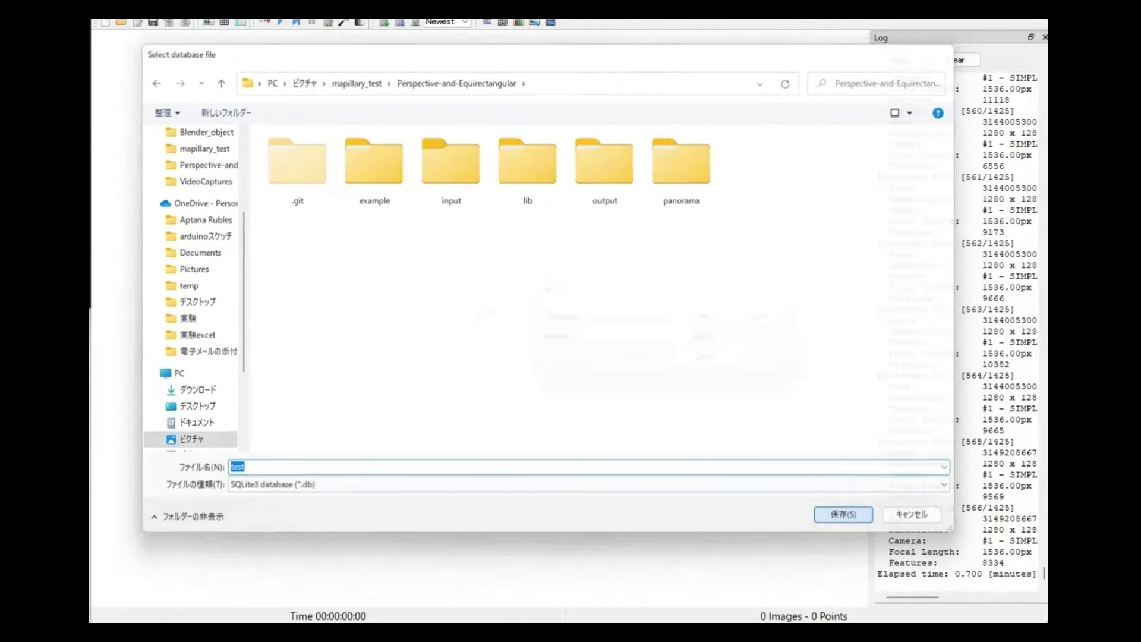
# Set the output folder as the project's image path and save the project.
pyautogui.click(704, 336)
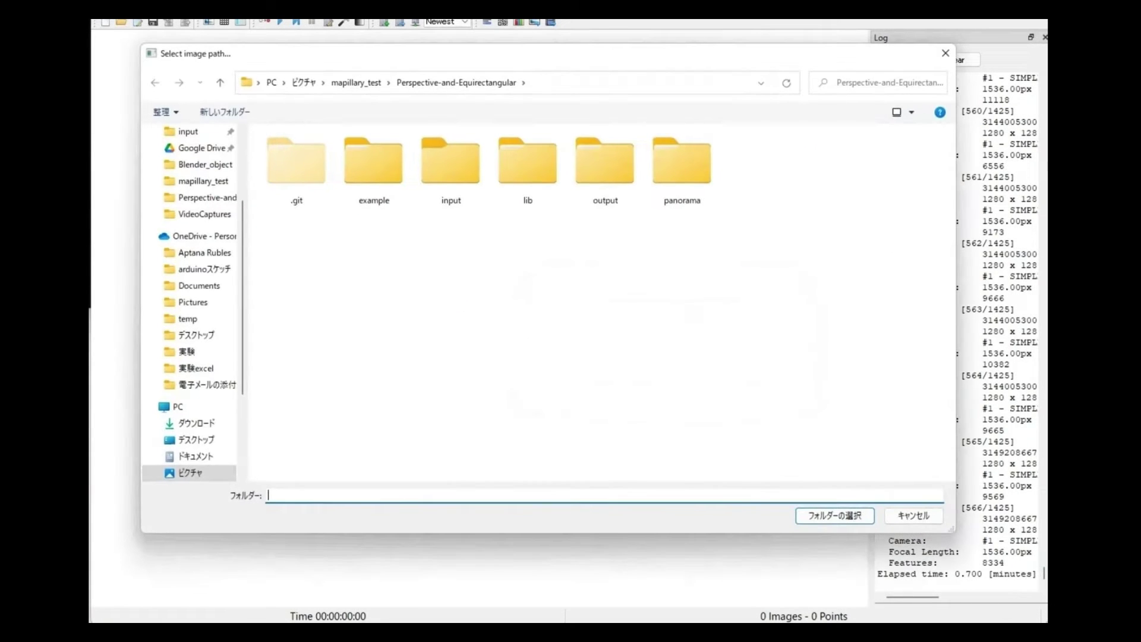
pyautogui.doubleClick(605, 160)
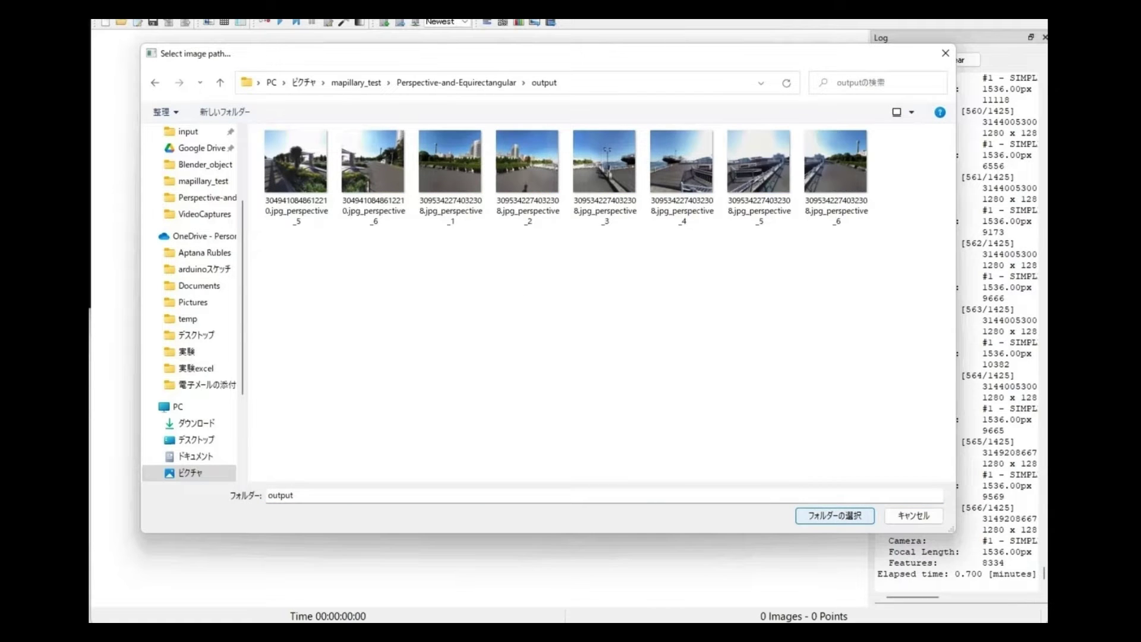
pyautogui.click(835, 516)
pyautogui.click(704, 356)
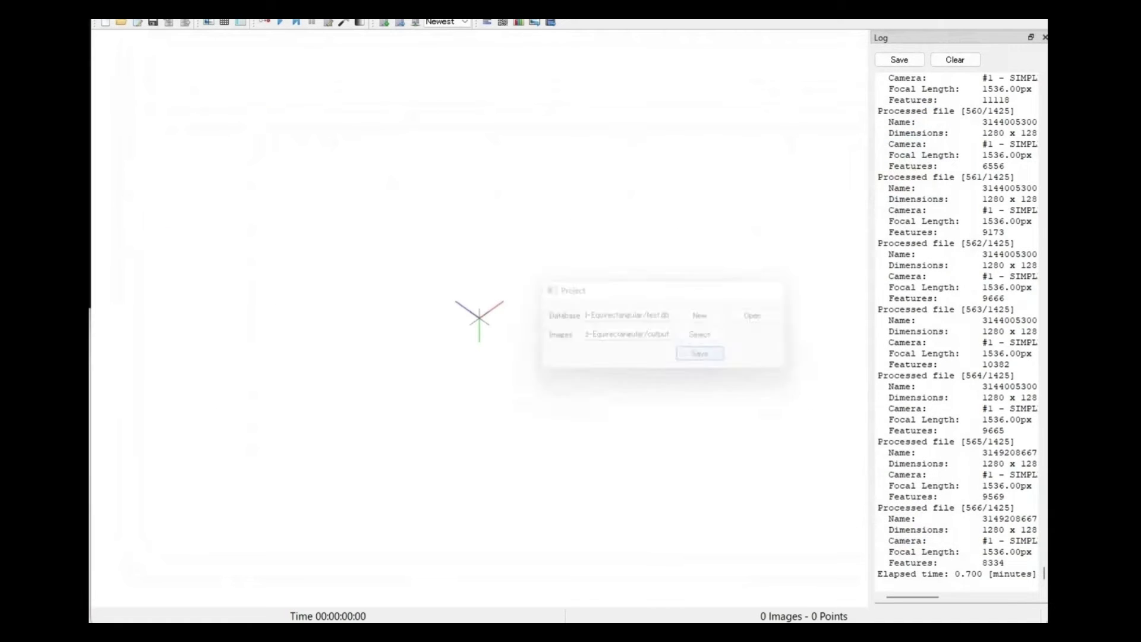
pyautogui.click(138, 7)
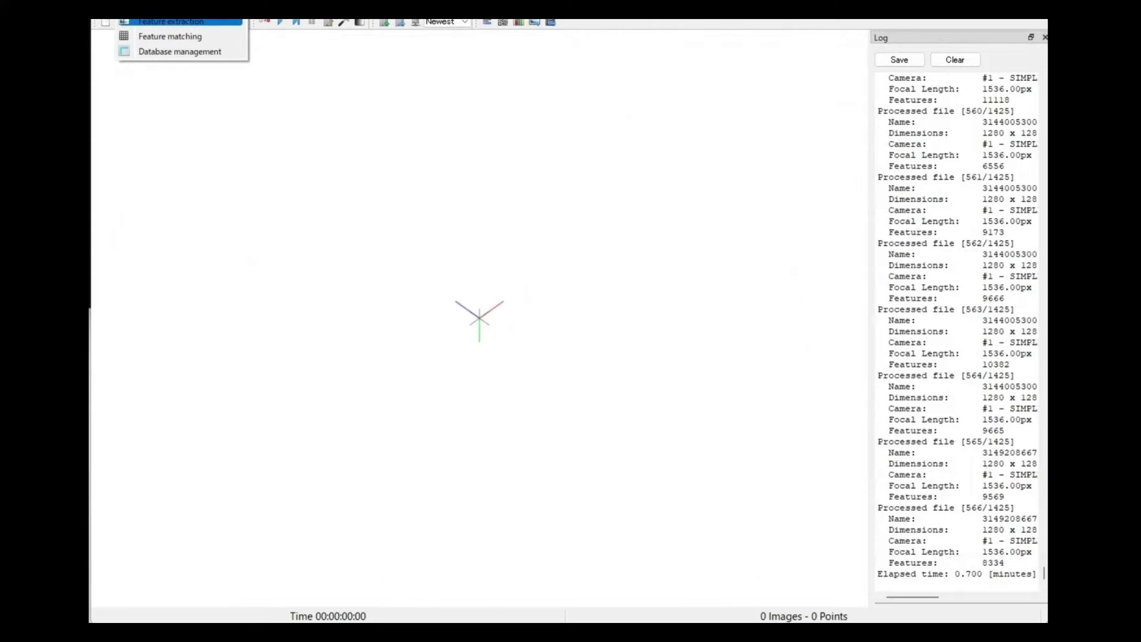
# Extract features from all 1872 images using one shared SIMPLE_RADIAL camera.
pyautogui.press('Return')
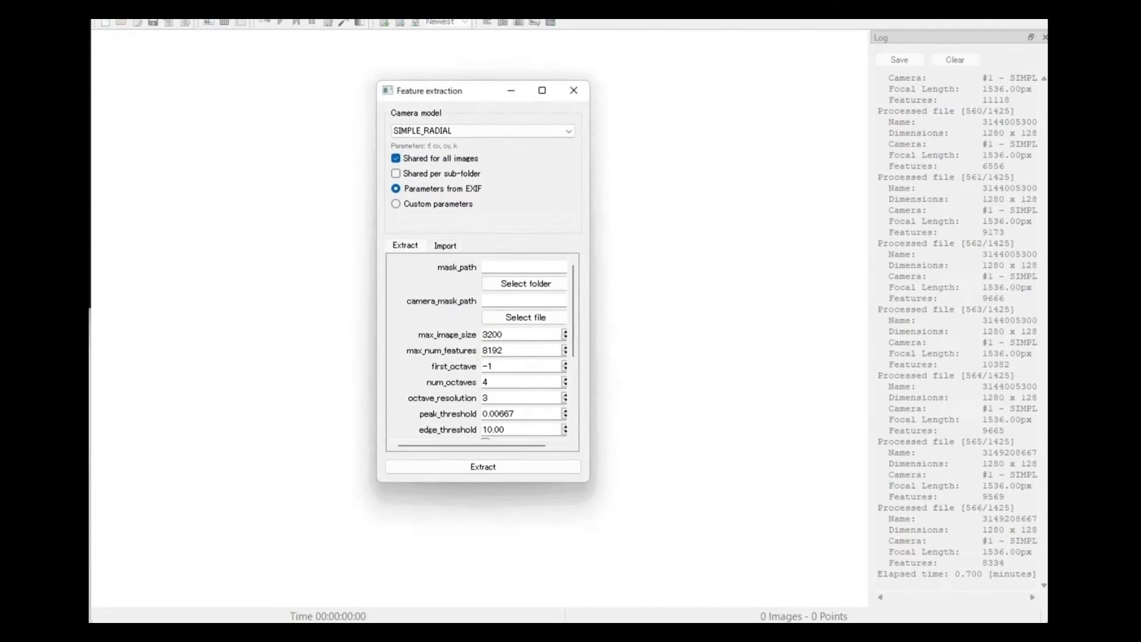
pyautogui.press('Return')
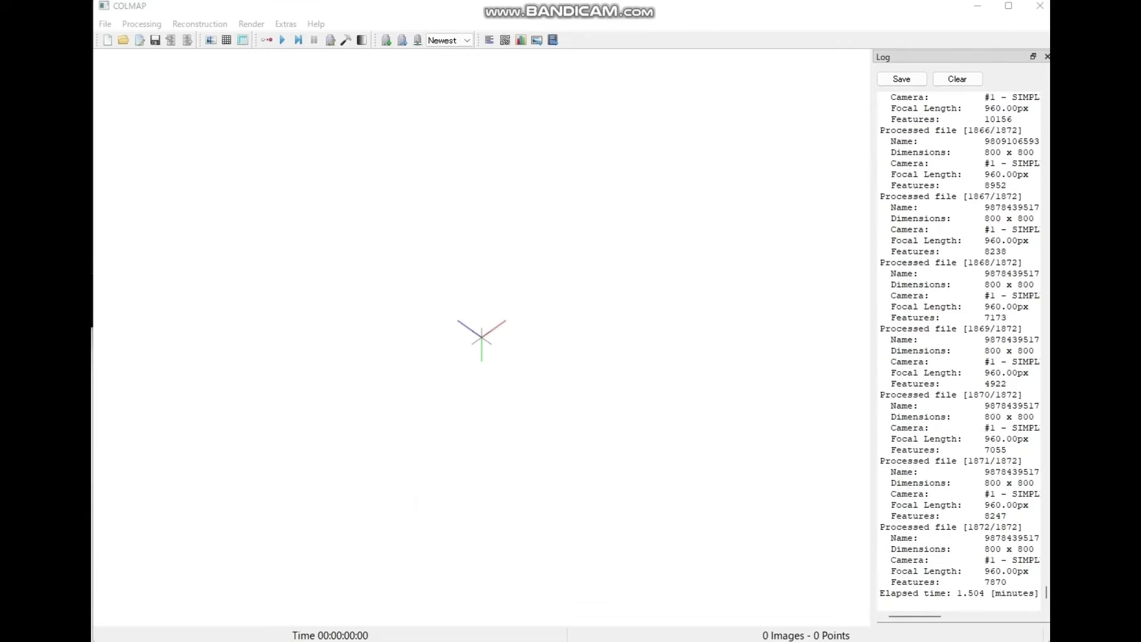
# Run exhaustive feature matching with default settings across all 38×38 blocks.
pyautogui.click(142, 24)
pyautogui.click(171, 55)
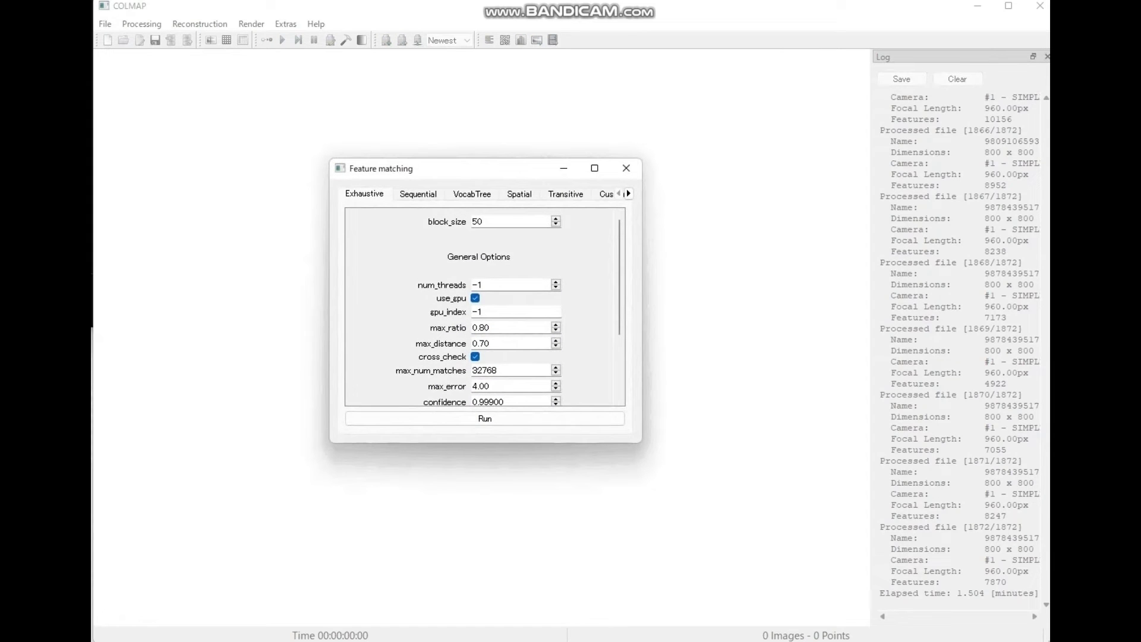
pyautogui.click(485, 419)
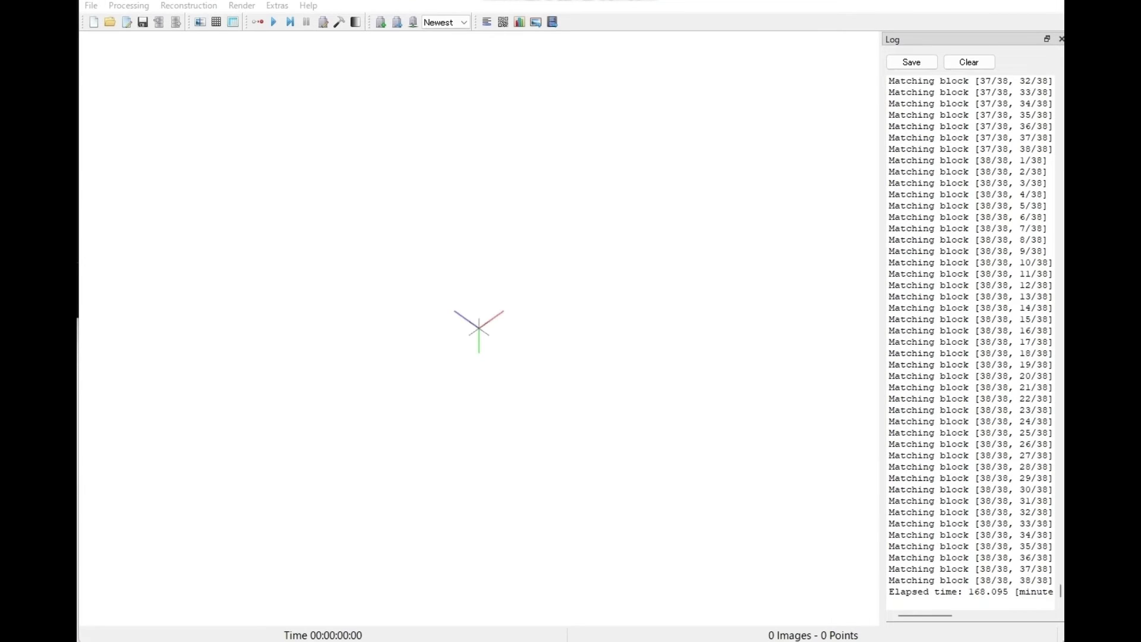
# Start the incremental sparse reconstruction, then bring the Google Earth park view alongside COLMAP.
pyautogui.tripleClick(978, 592)
pyautogui.click(978, 592)
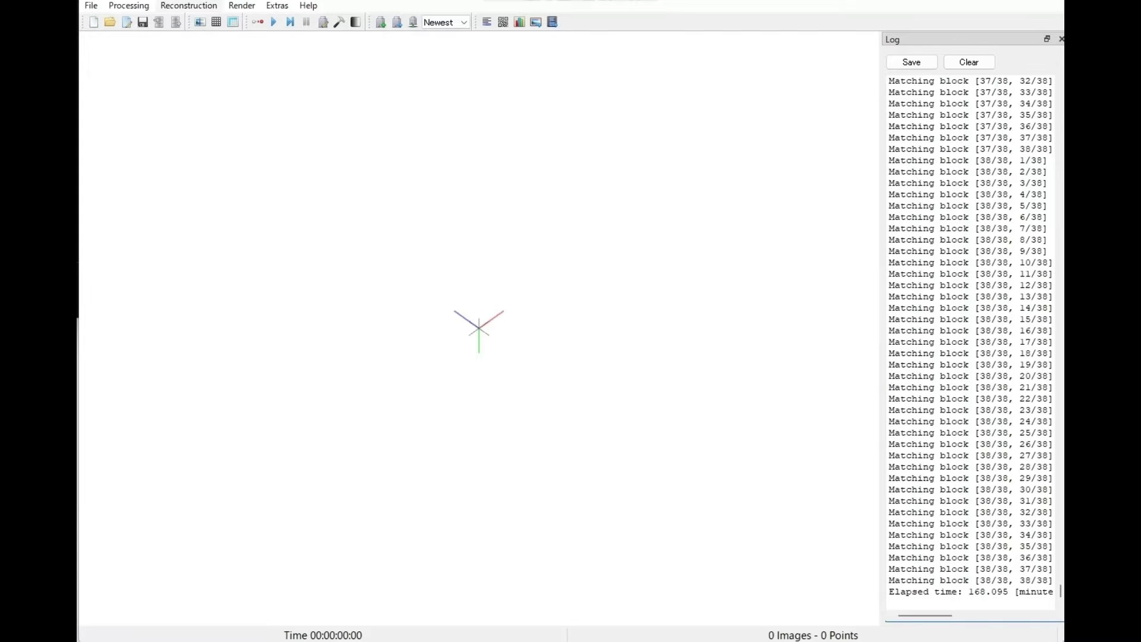
pyautogui.click(189, 6)
pyautogui.click(216, 45)
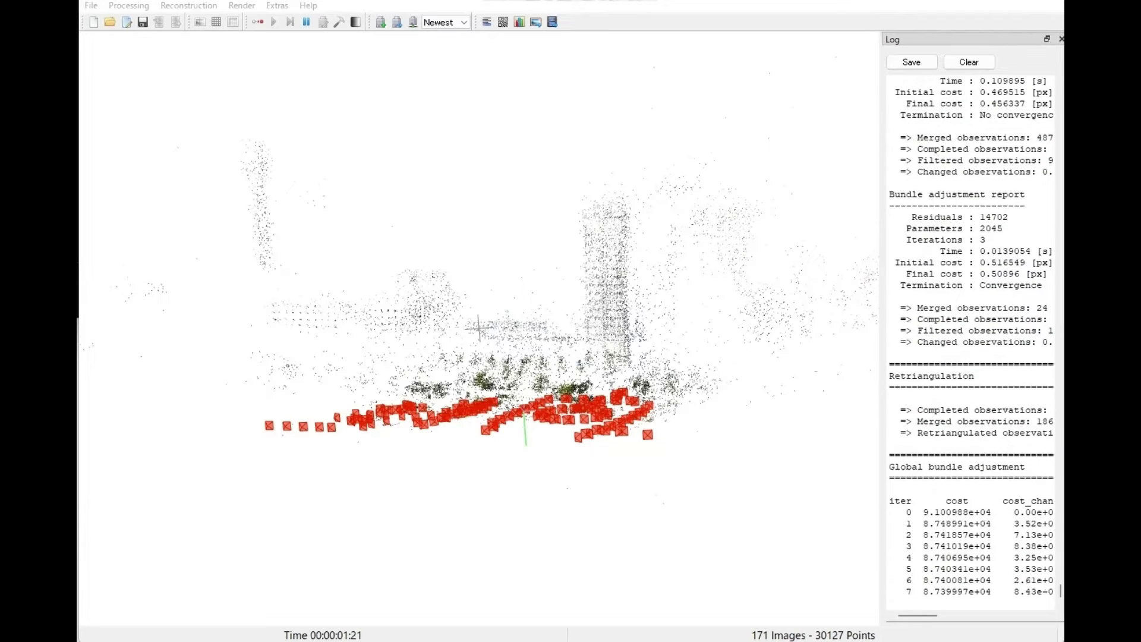
pyautogui.moveTo(1140, 641); pyautogui.dragTo(426, 3)
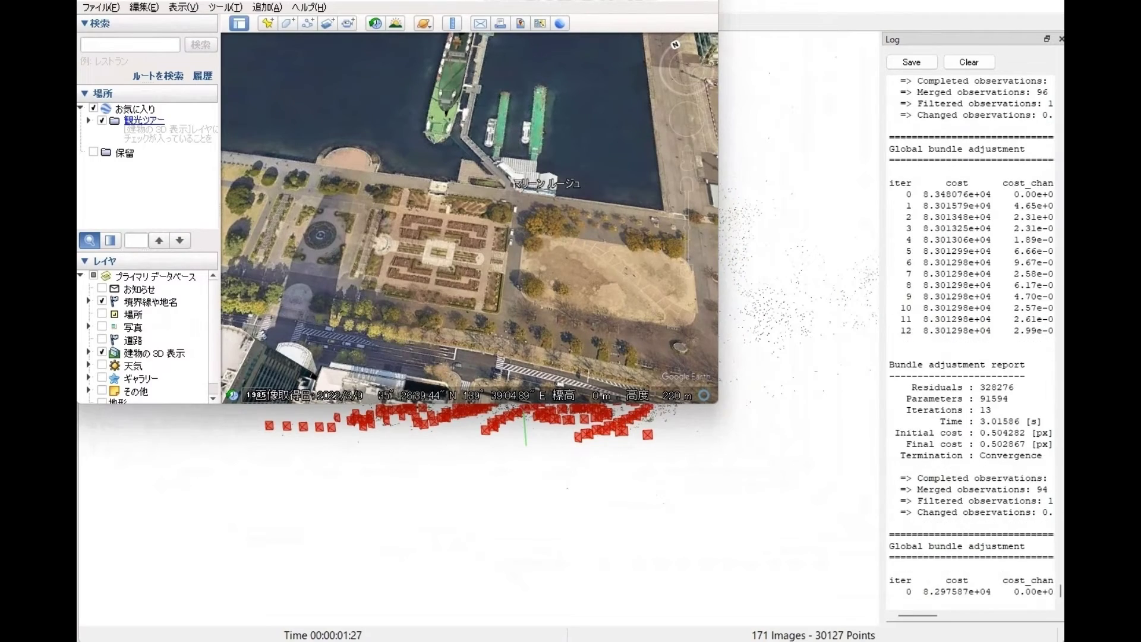
# Enlarge Google Earth, tilt its 3-D view over the rose garden, then rotate the point cloud.
pyautogui.moveTo(718, 403); pyautogui.dragTo(1069, 641)
pyautogui.moveTo(721, 360)
pyautogui.mouseDown(button='middle')
pyautogui.moveTo(772, 365)
pyautogui.moveTo(786, 396)
pyautogui.moveTo(720, 358)
pyautogui.mouseUp(button='middle')
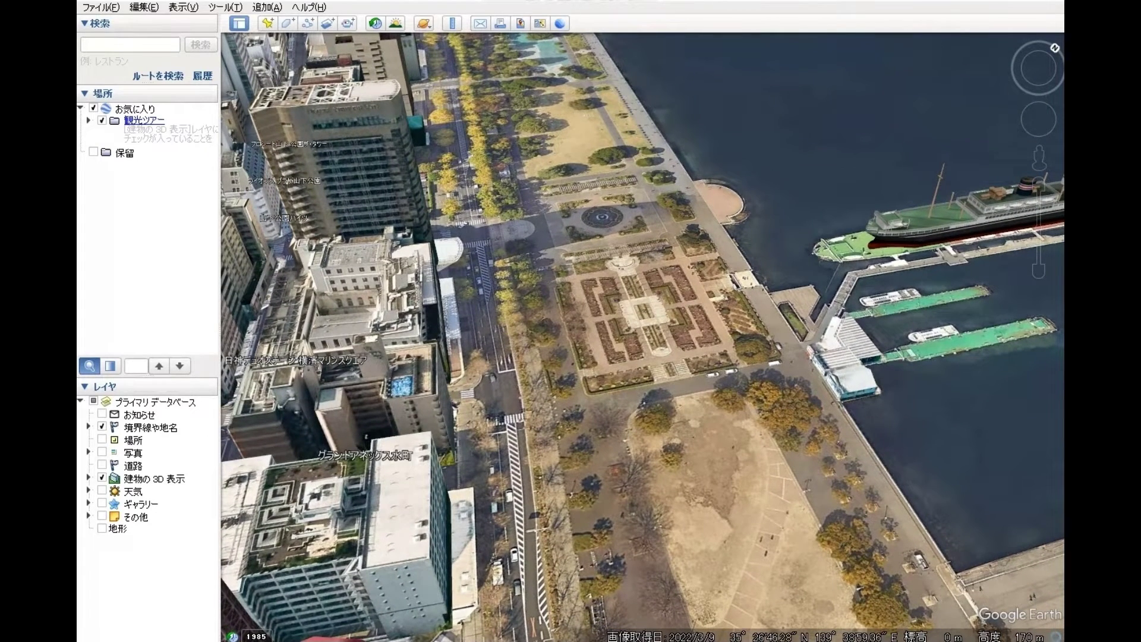
pyautogui.moveTo(718, 321); pyautogui.dragTo(718, 322, button='middle')
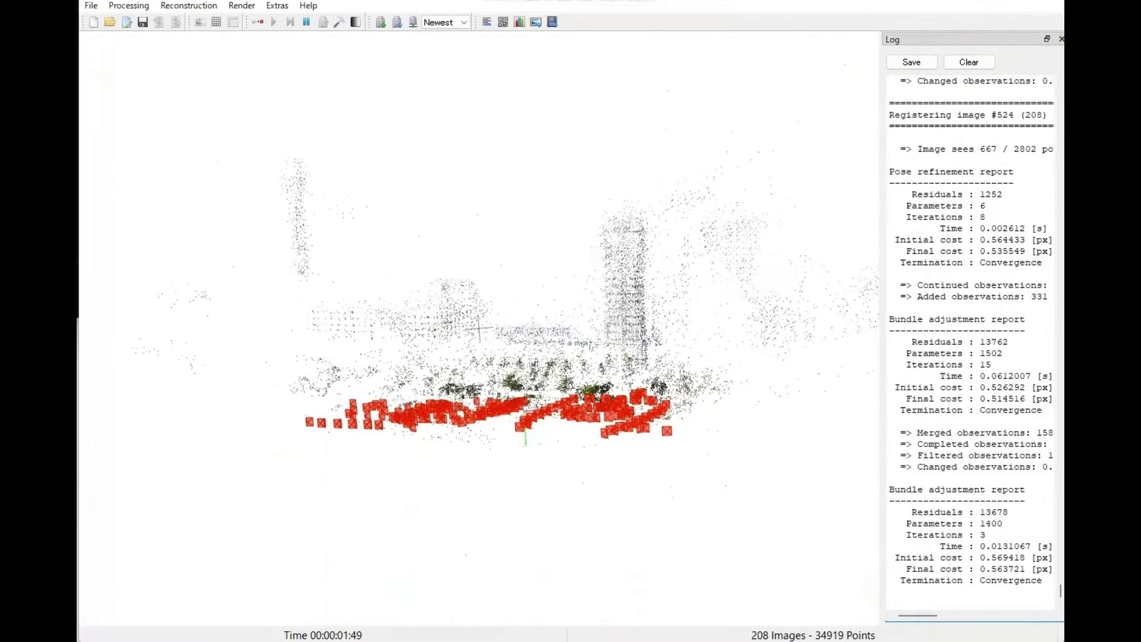
pyautogui.moveTo(428, 315); pyautogui.dragTo(583, 377)
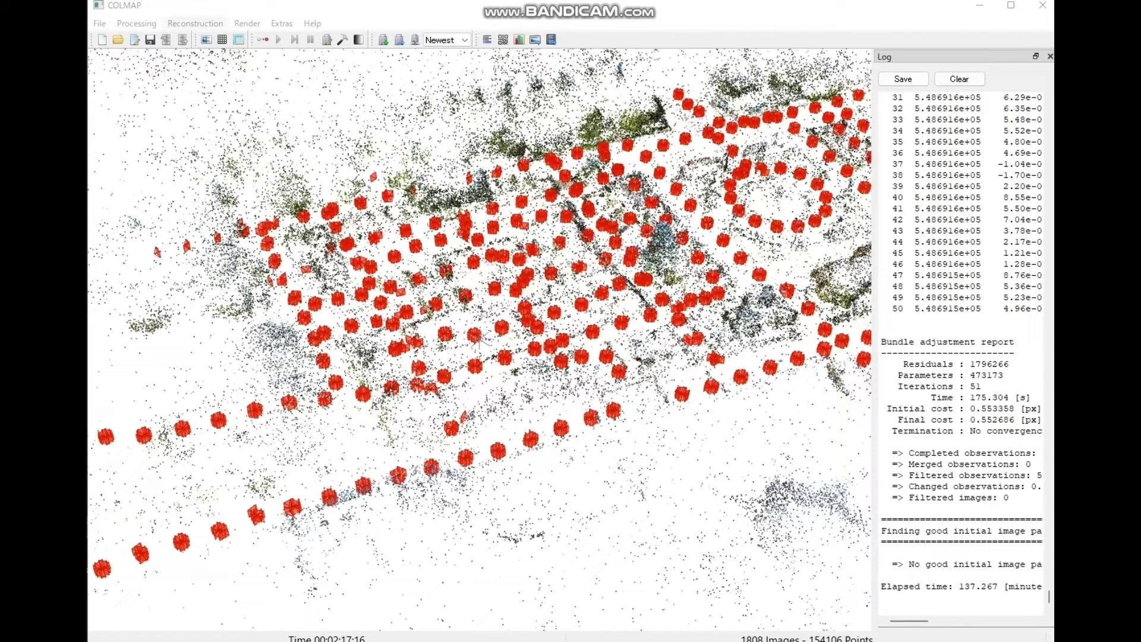
# Undistort the images into the output folder as the dense-reconstruction workspace.
pyautogui.click(195, 23)
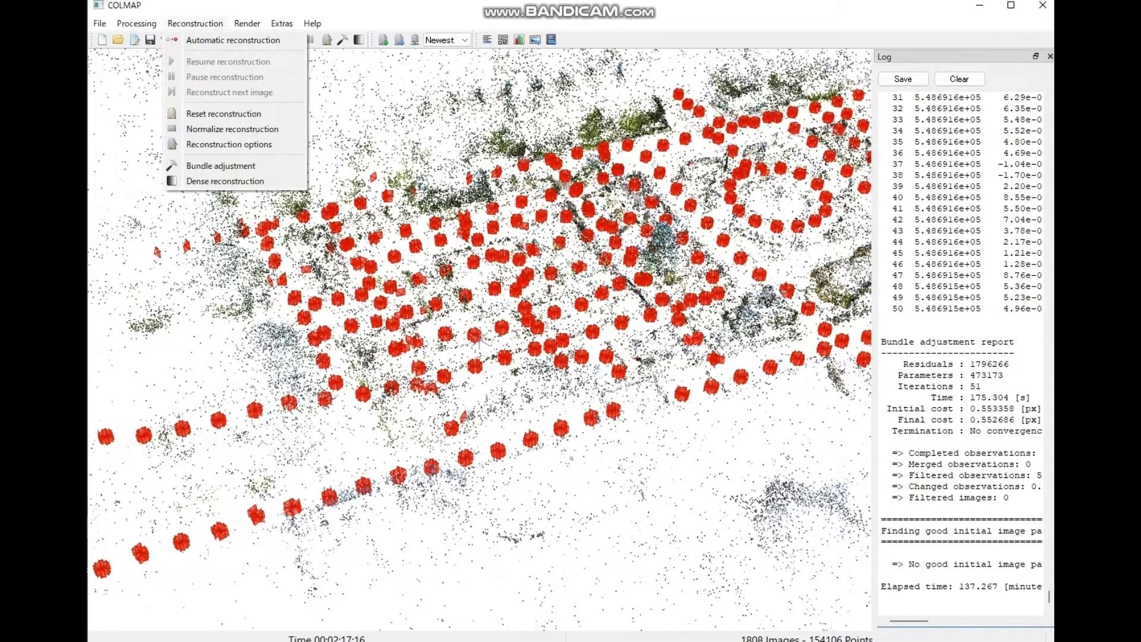
pyautogui.press('Return')
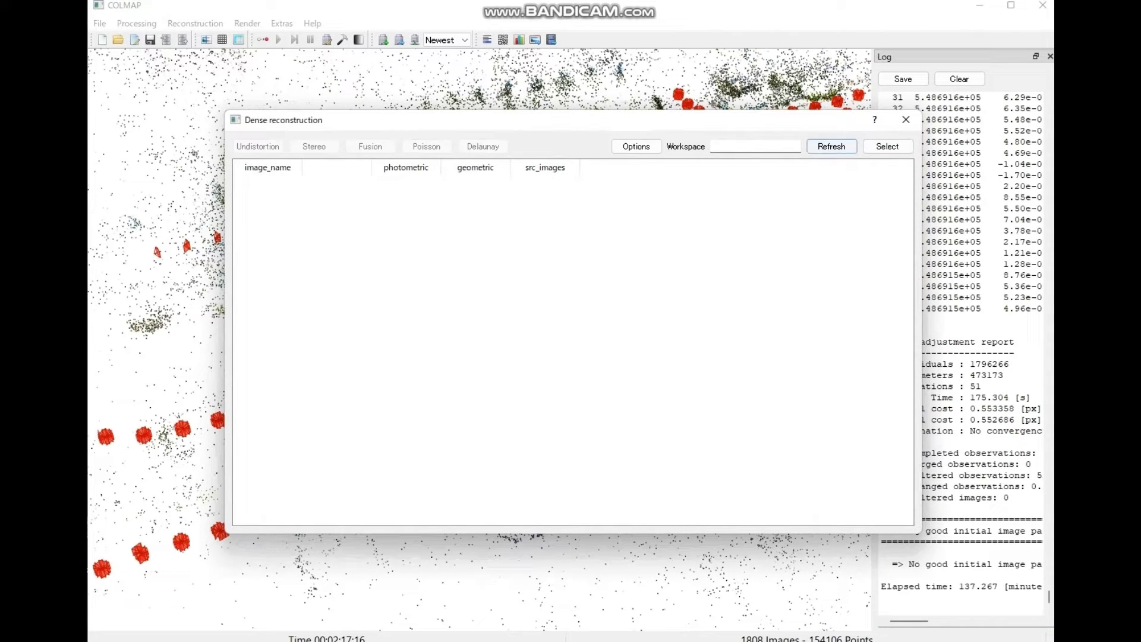
pyautogui.click(888, 146)
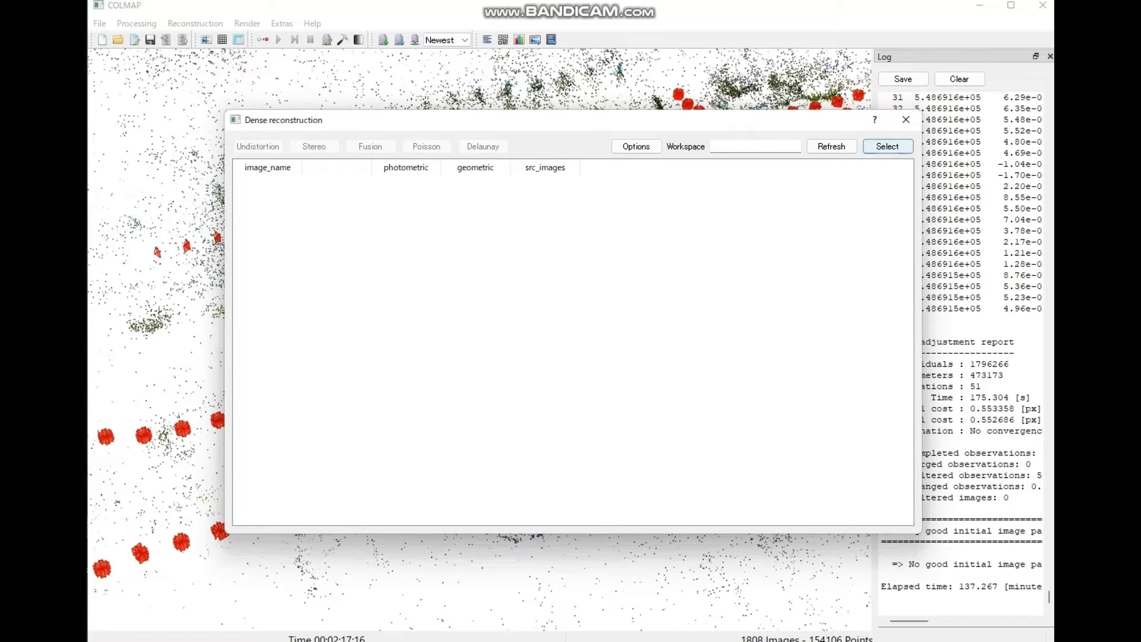
pyautogui.click(930, 607)
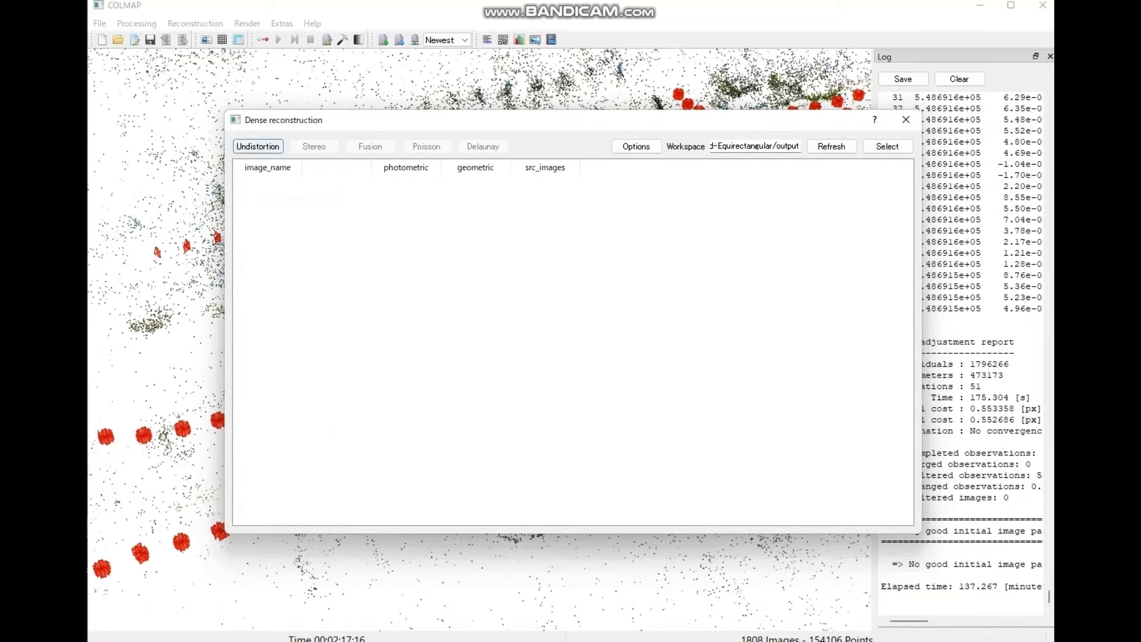
pyautogui.click(258, 147)
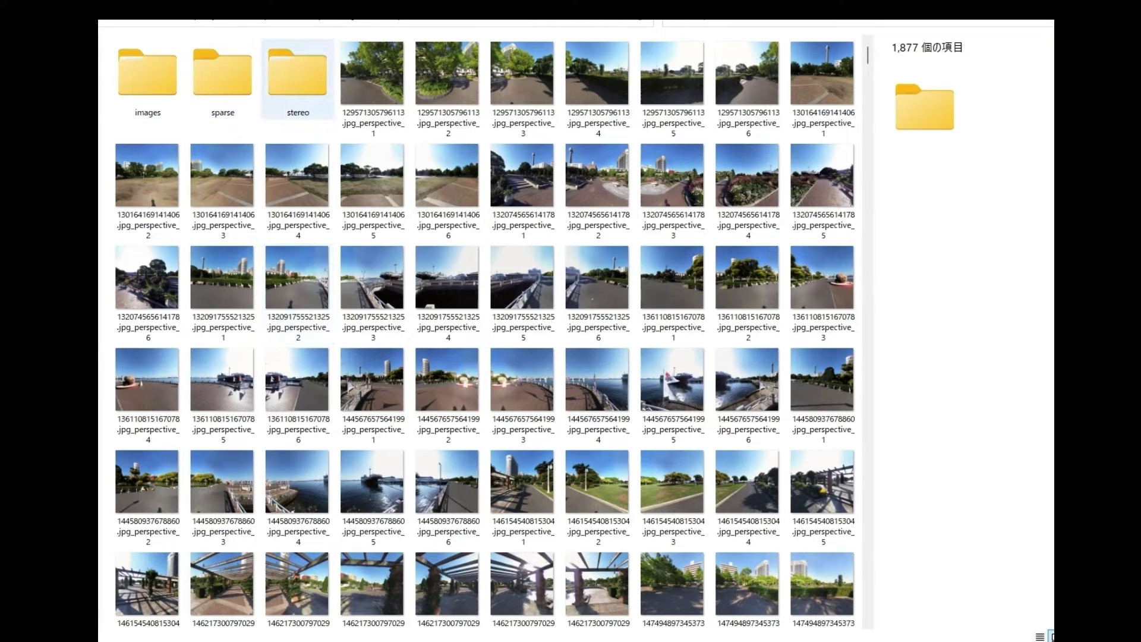
# Look through the images and stereo folders in output, then open the sparse folder.
pyautogui.doubleClick(147, 71)
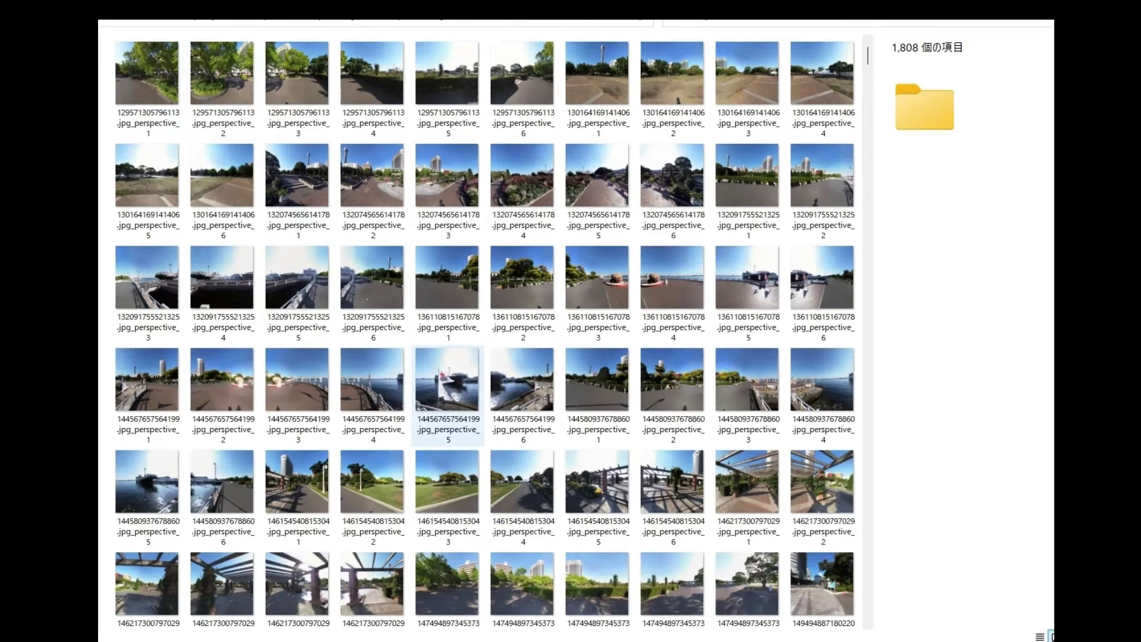
pyautogui.hotkey('alt', 'Left')
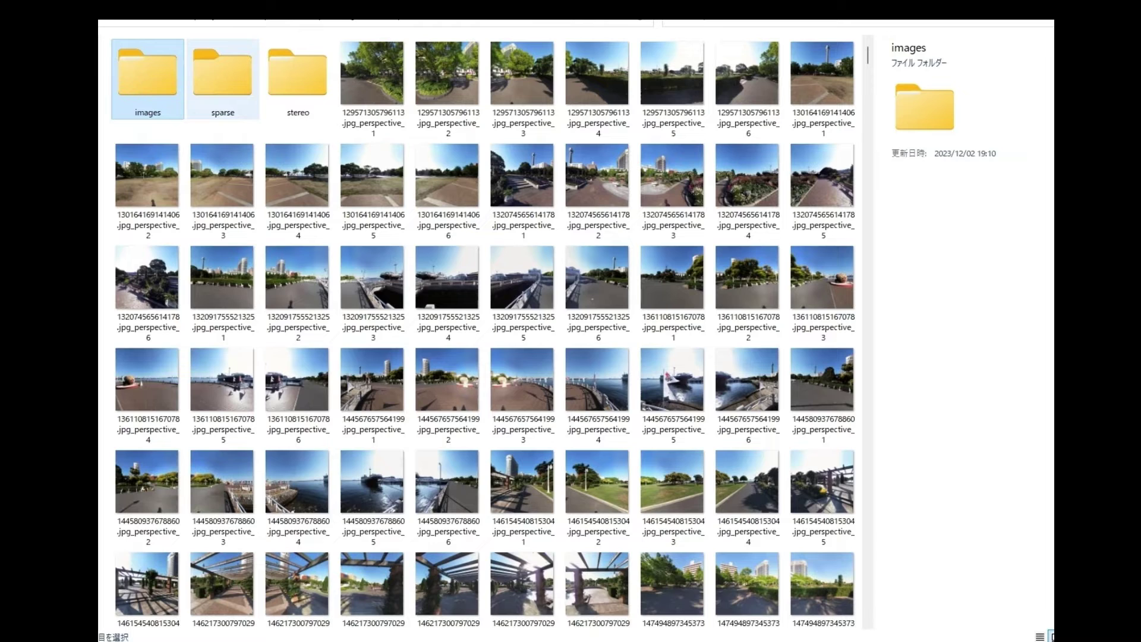
pyautogui.doubleClick(298, 75)
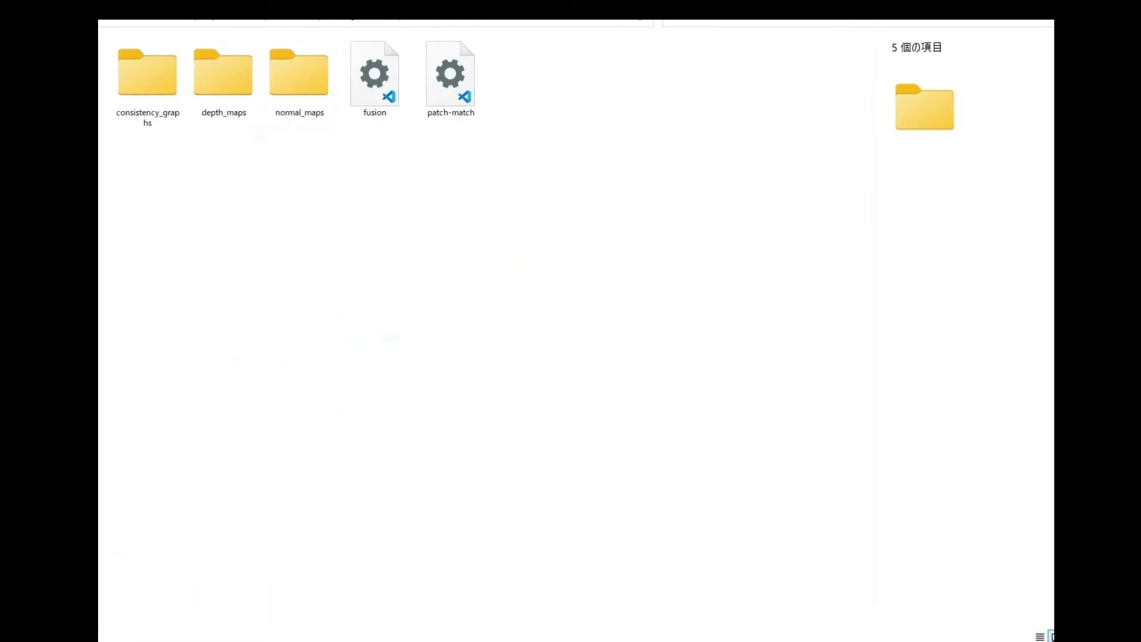
pyautogui.doubleClick(298, 74)
pyautogui.hotkey('alt', 'Left')
pyautogui.hotkey('alt', 'Left')
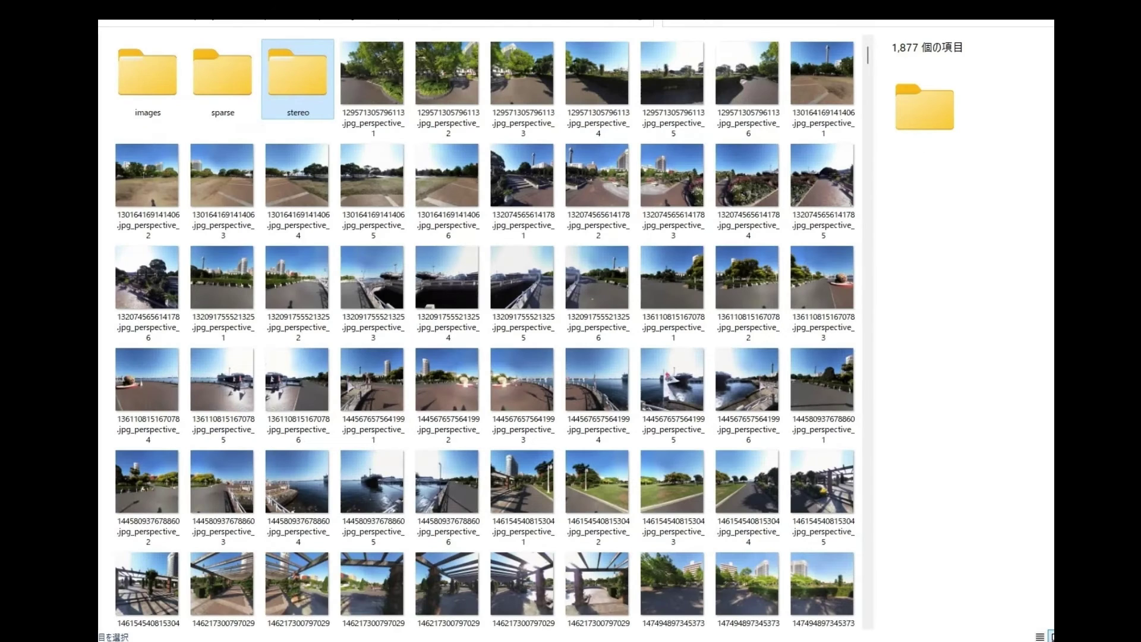
pyautogui.doubleClick(223, 74)
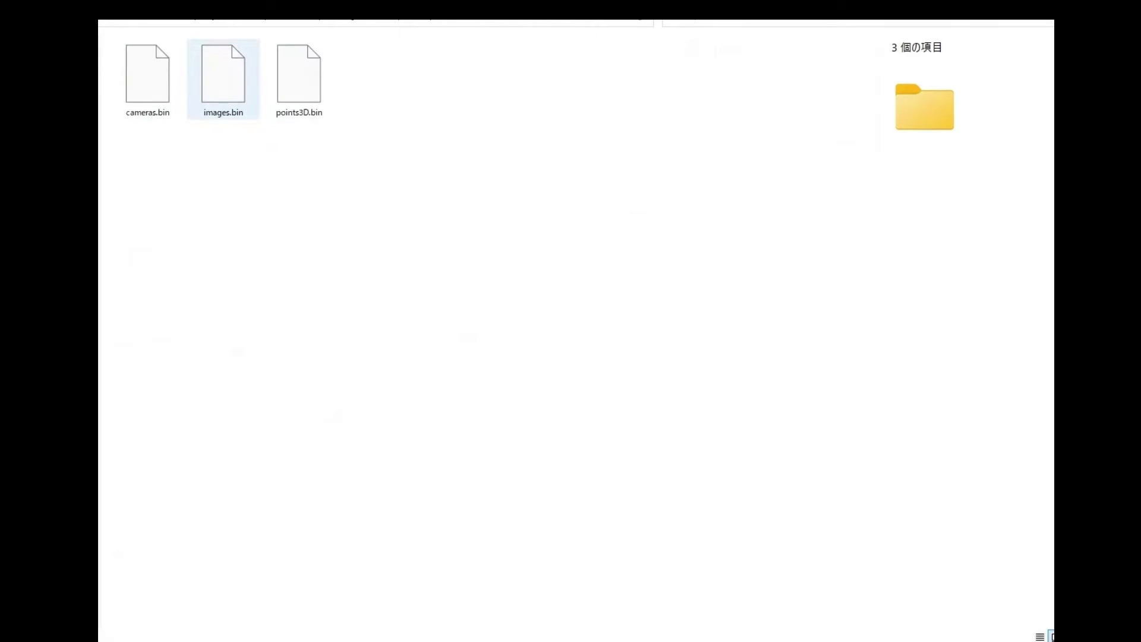
# Create a new folder named 0 inside sparse.
pyautogui.rightClick(250, 180)
pyautogui.moveTo(315, 266)
pyautogui.click(486, 262)
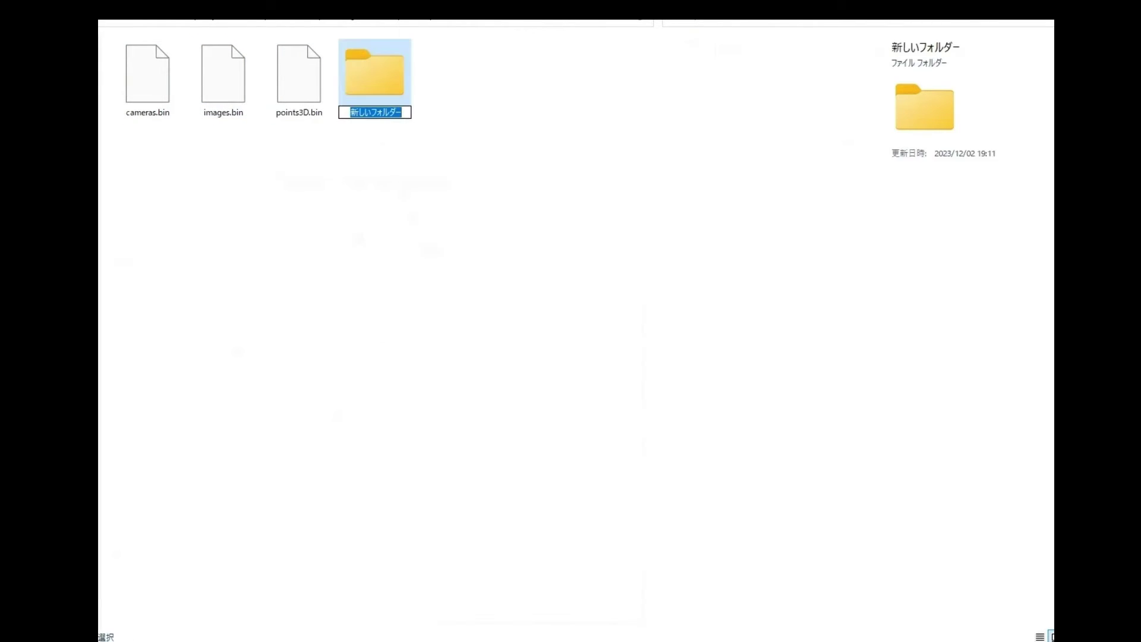
pyautogui.write('0')
pyautogui.press('Return')
# Move cameras.bin, images.bin and points3D.bin into folder 0 and check them there.
pyautogui.moveTo(309, 226); pyautogui.dragTo(371, 83)
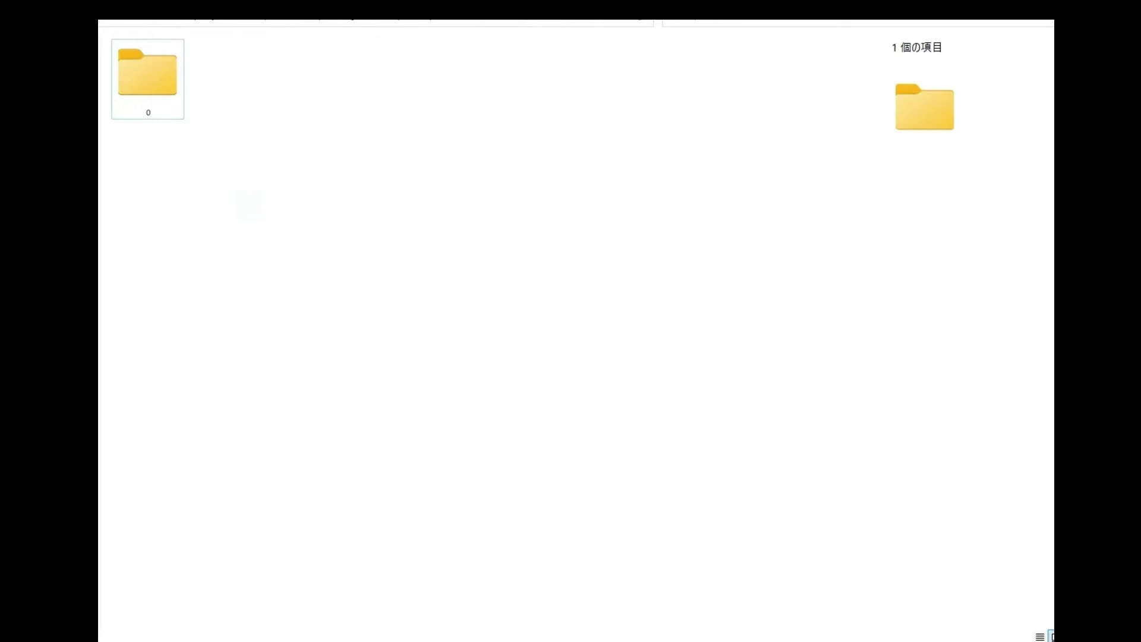
pyautogui.doubleClick(148, 78)
pyautogui.hotkey('alt', 'Left')
pyautogui.hotkey('alt', 'Left')
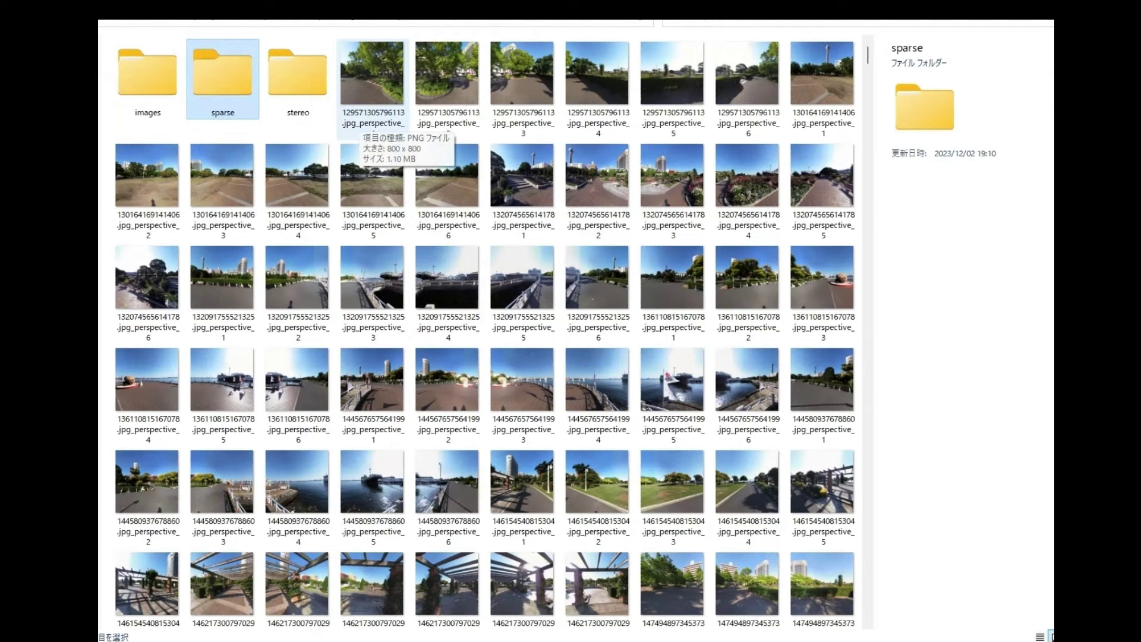
pyautogui.scroll(-10, 374, 130)
pyautogui.scroll(10, 374, 291)
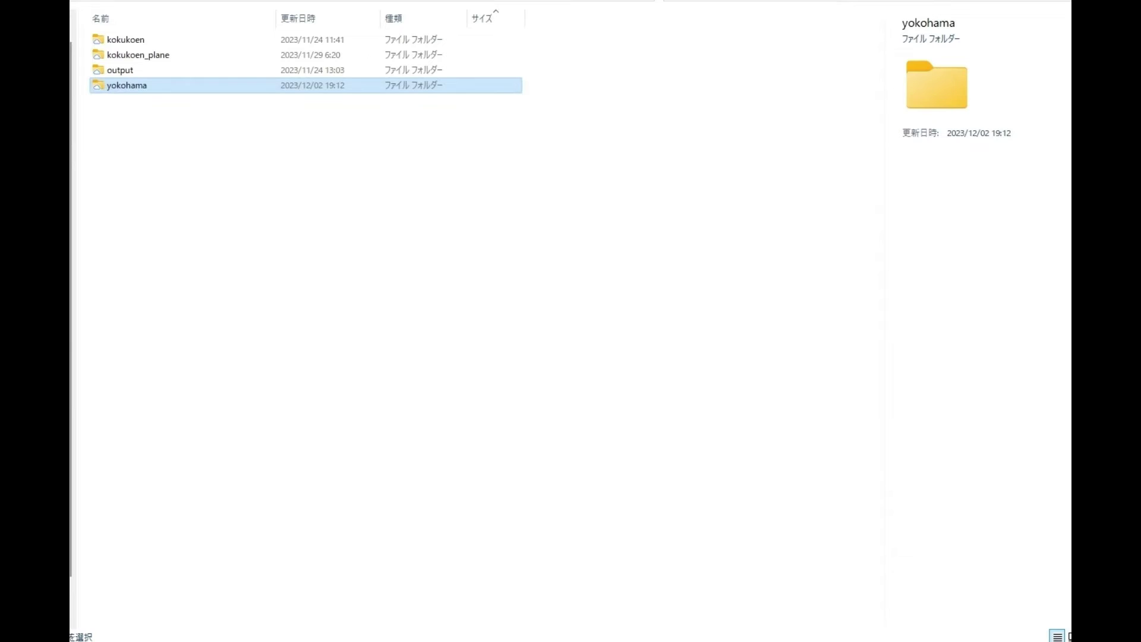
# Paste the copied images, sparse and stereo folders into yokohama, then check the images and sparse contents.
pyautogui.press('Return')
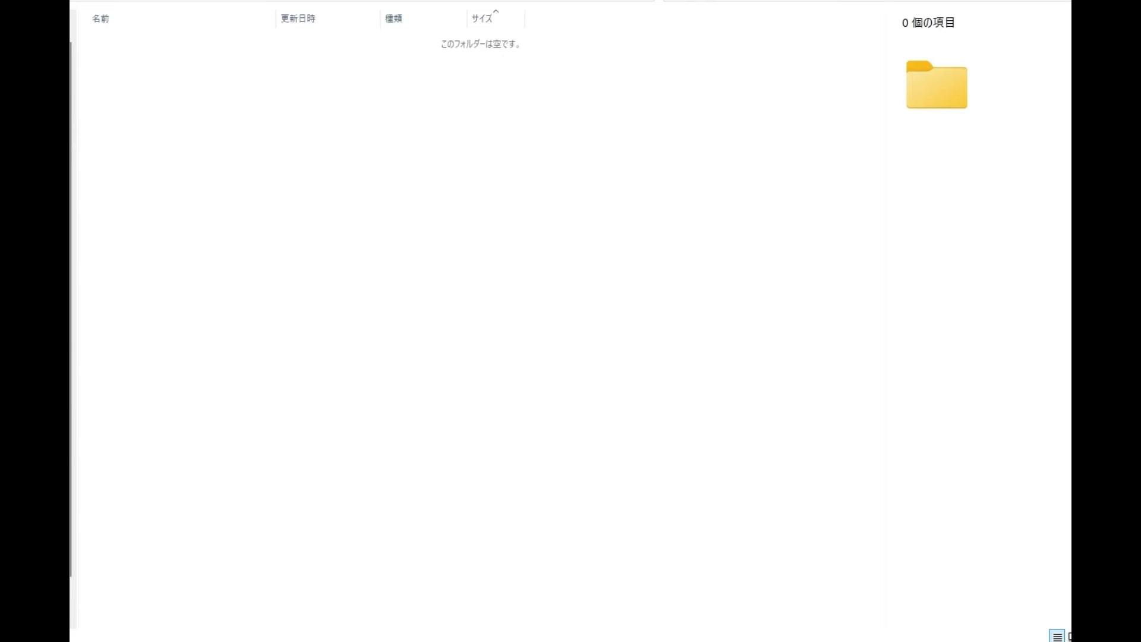
pyautogui.hotkey('ctrl', 'v')
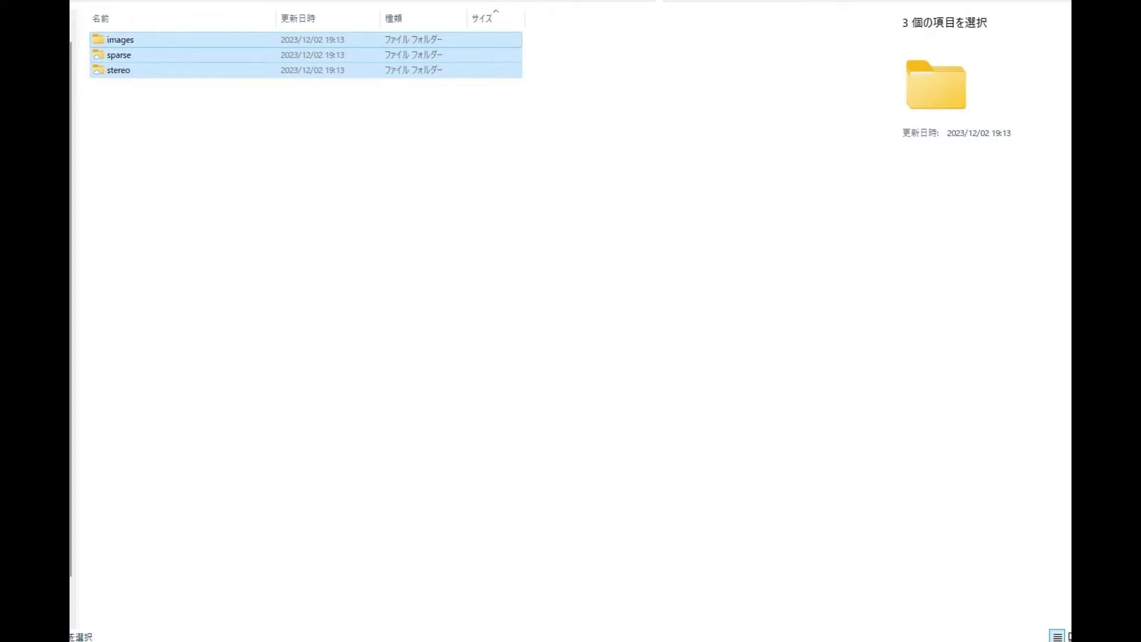
pyautogui.press('Delete')
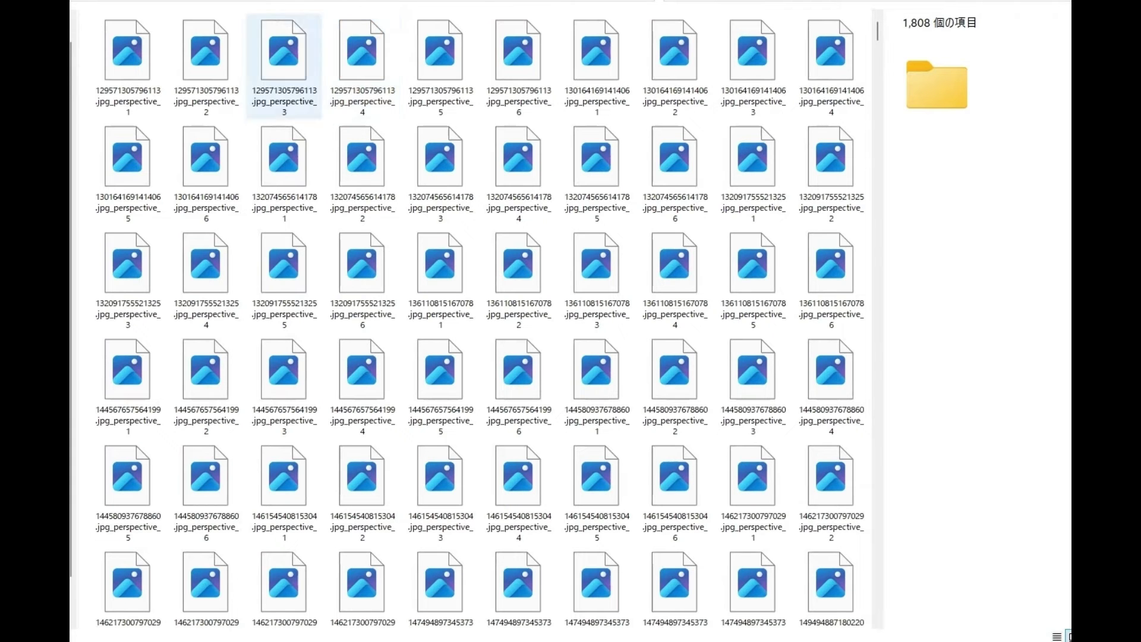
pyautogui.hotkey('alt', 'Left')
pyautogui.doubleClick(119, 54)
pyautogui.hotkey('alt', 'Up')
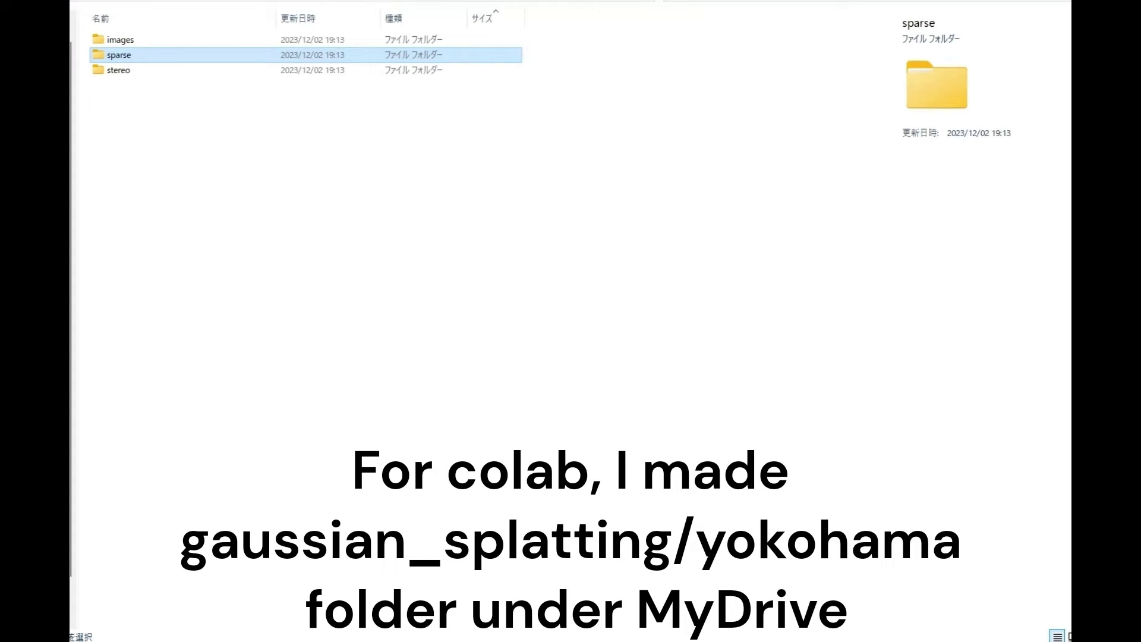
pyautogui.hotkey('alt', 'Tab')
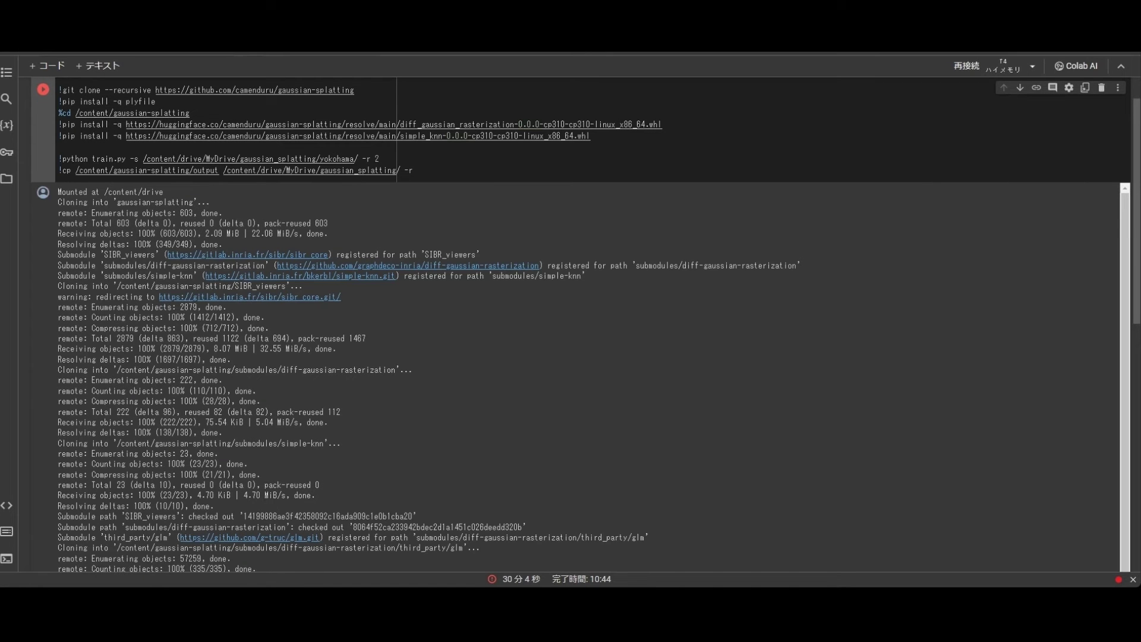
pyautogui.moveTo(381, 158); pyautogui.dragTo(76, 159)
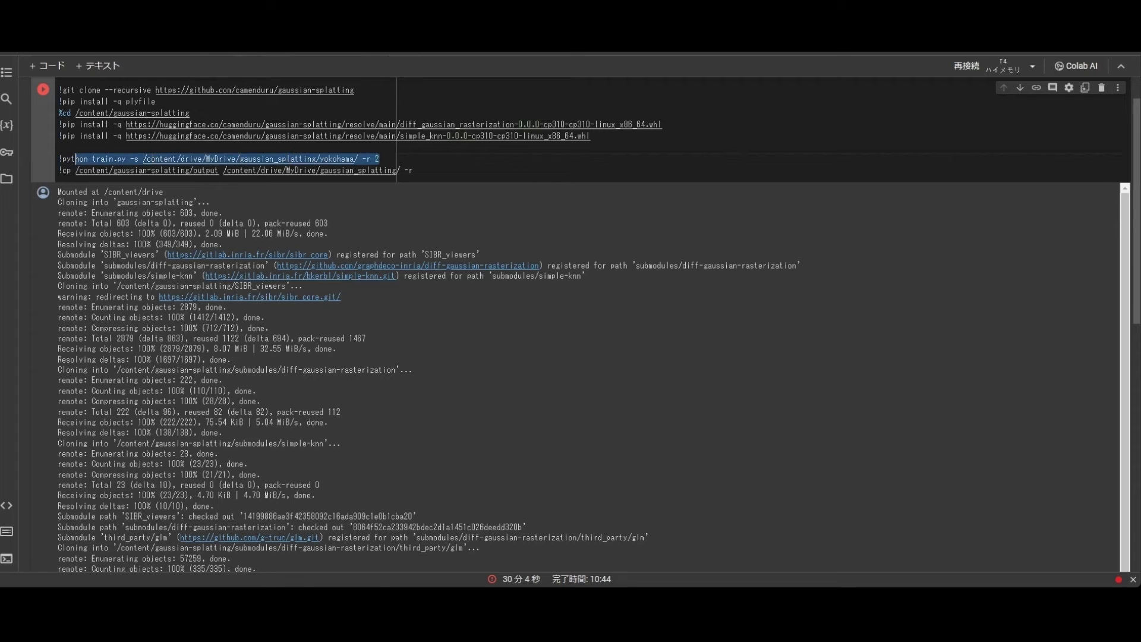
pyautogui.click(369, 159)
pyautogui.moveTo(381, 159); pyautogui.dragTo(359, 158)
pyautogui.click(381, 159)
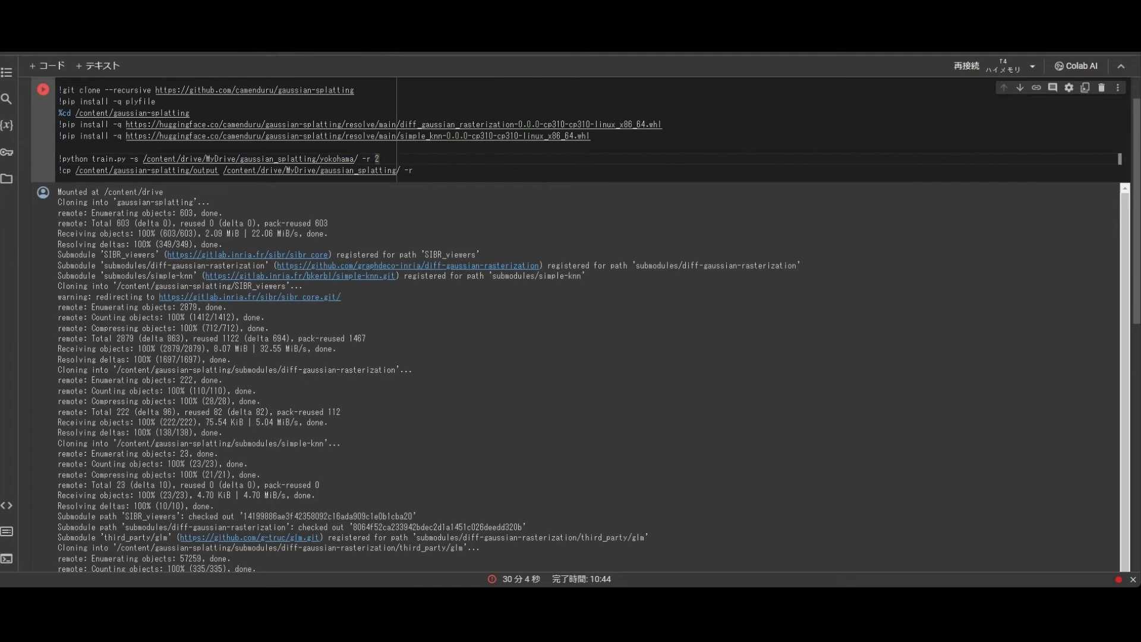
pyautogui.scroll(-1, 589, 378)
pyautogui.scroll(-5, 588, 378)
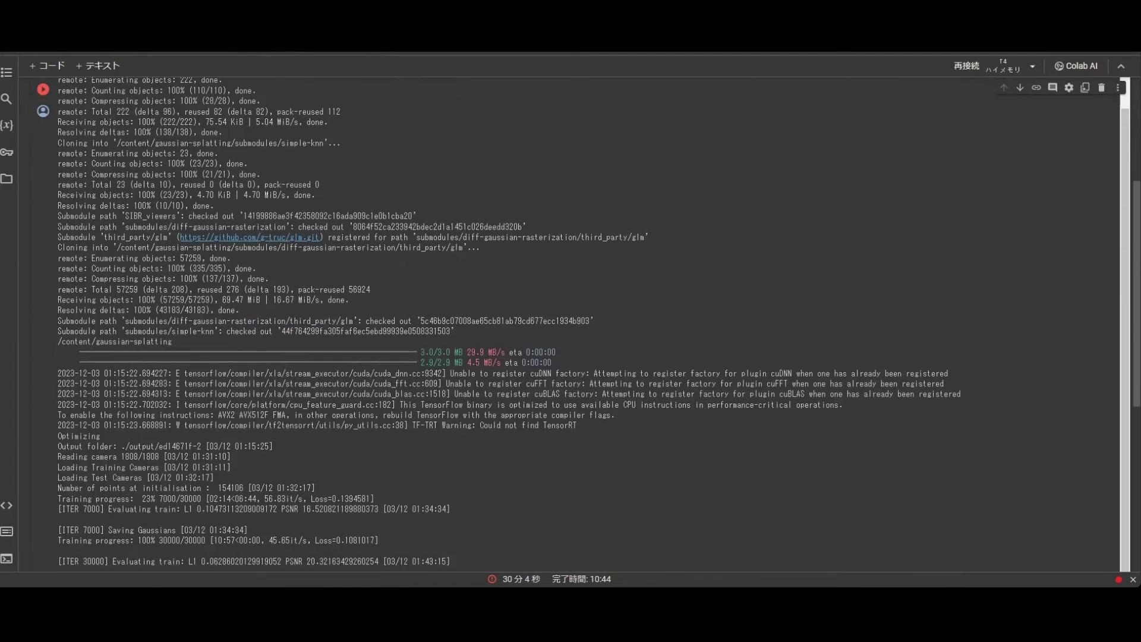
pyautogui.scroll(-3, 571, 321)
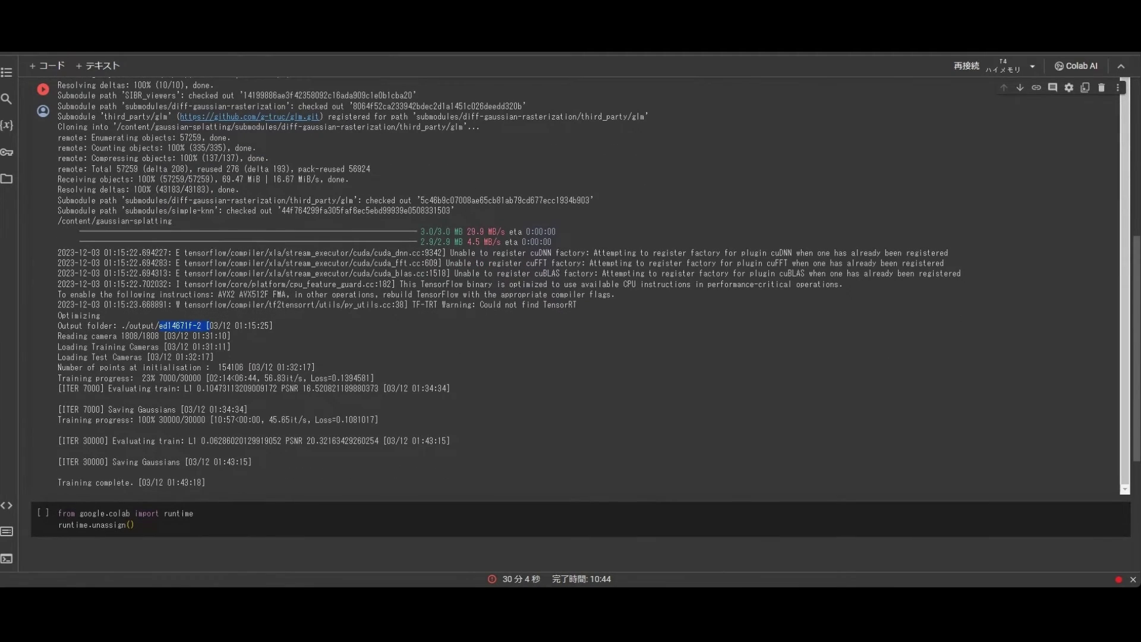
pyautogui.scroll(5, 570, 297)
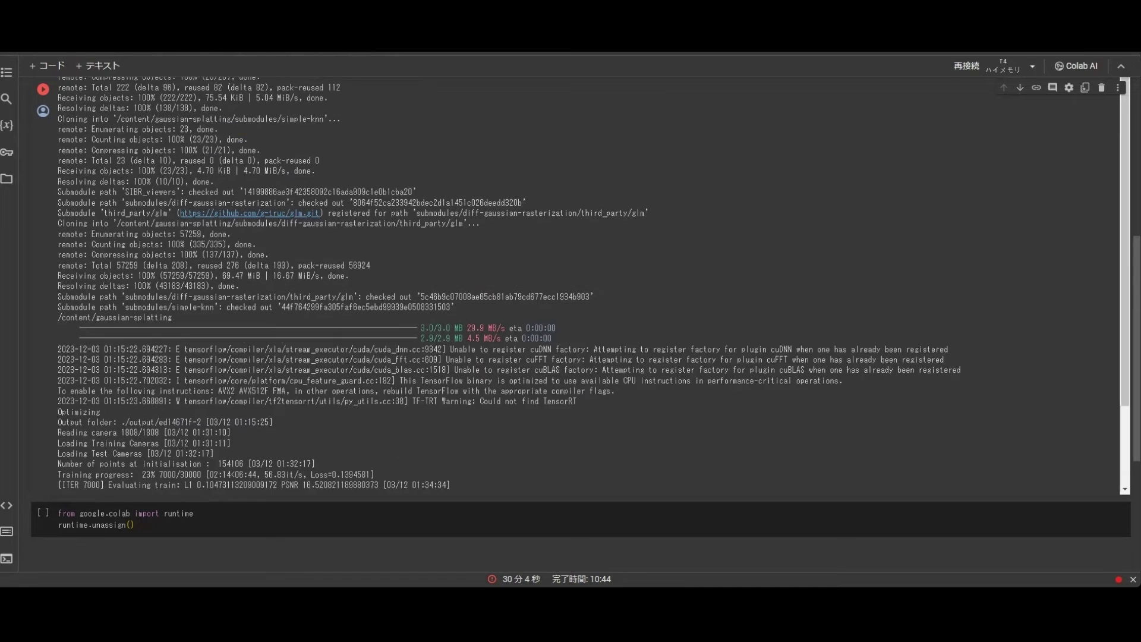
pyautogui.scroll(3, 570, 321)
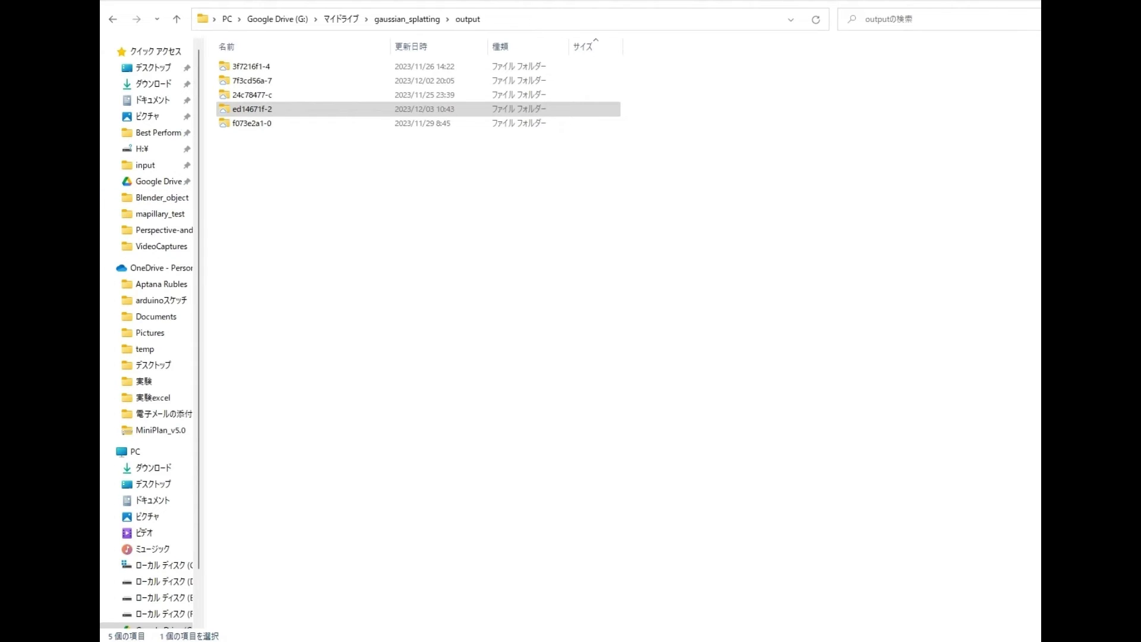
# Go through ed14671f-2 > point_cloud > iteration_30000 to find the 83,171 KB point_cloud file.
pyautogui.click(380, 238)
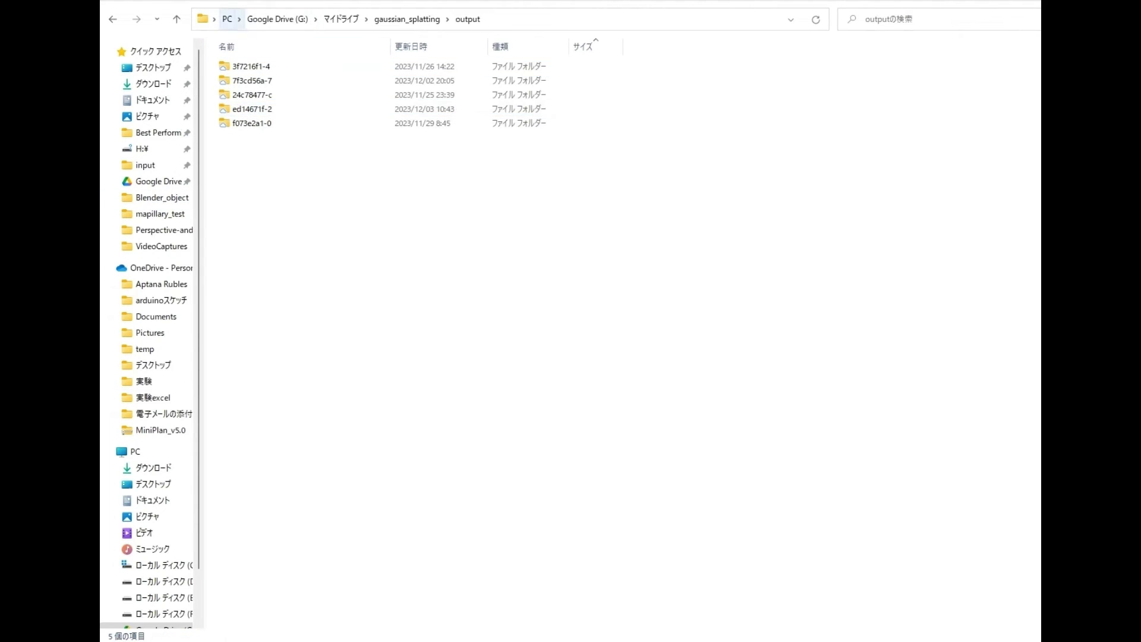
pyautogui.doubleClick(252, 109)
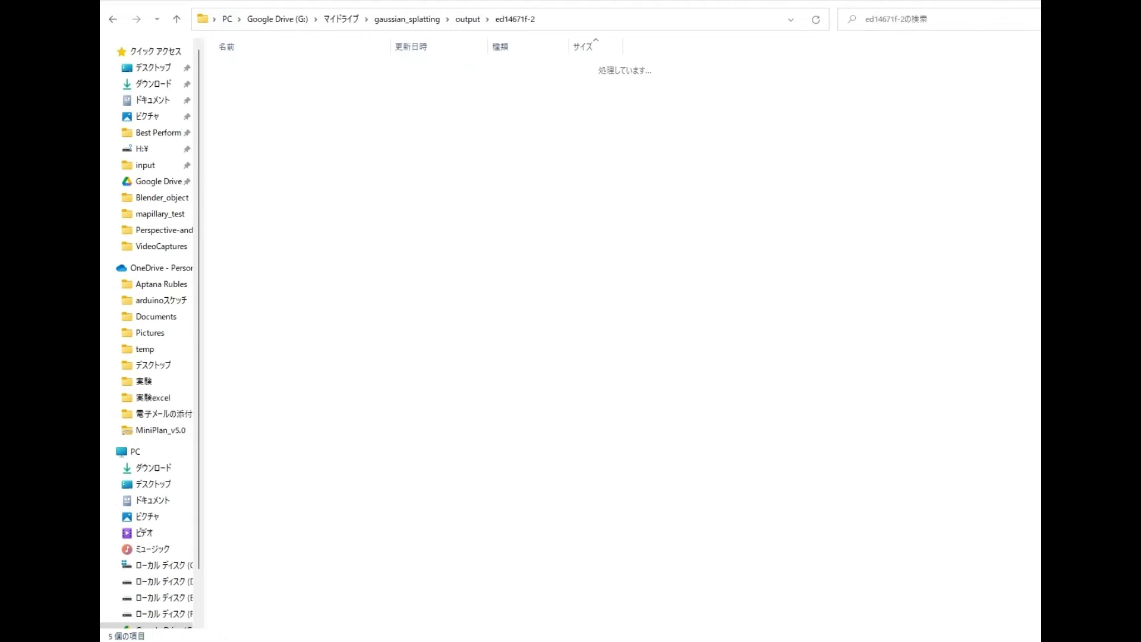
pyautogui.click(254, 67)
pyautogui.doubleClick(253, 66)
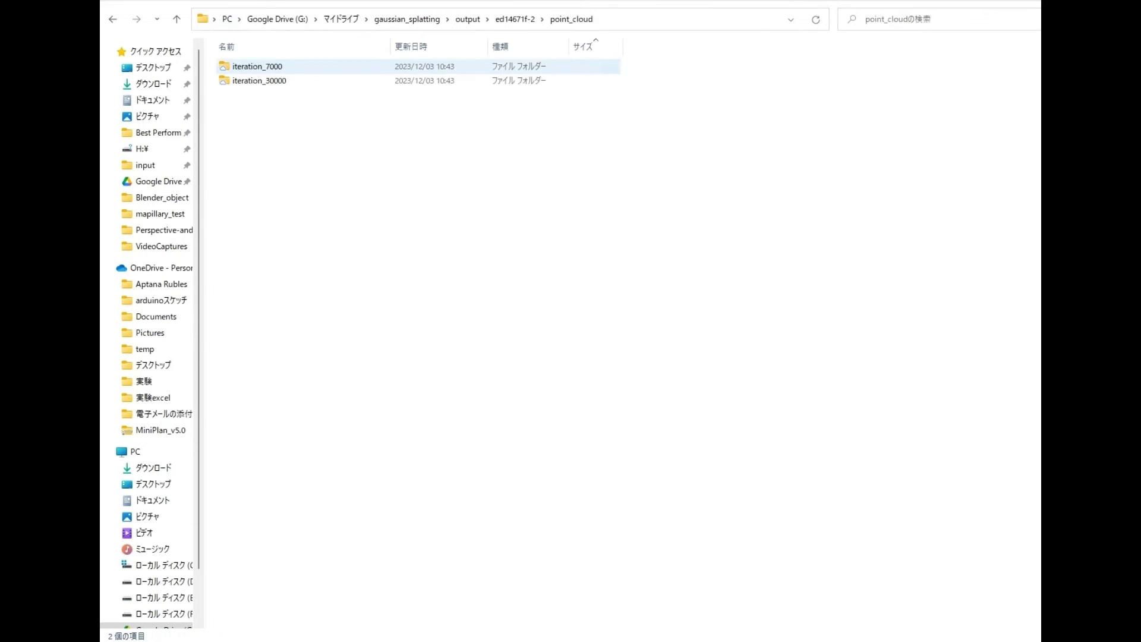
pyautogui.doubleClick(260, 81)
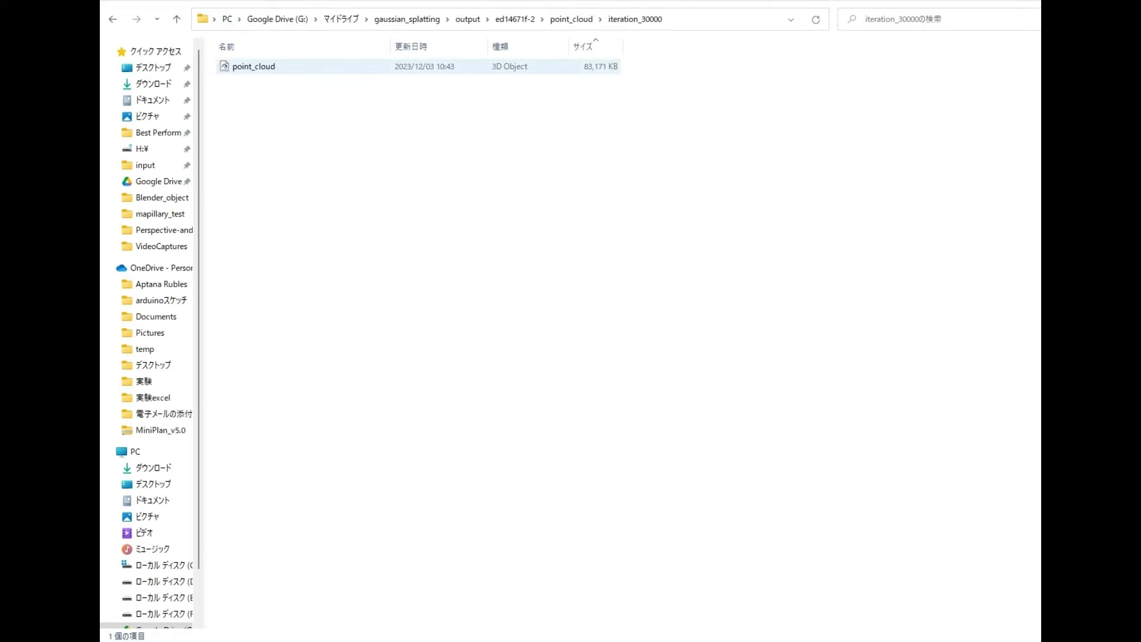
pyautogui.click(253, 67)
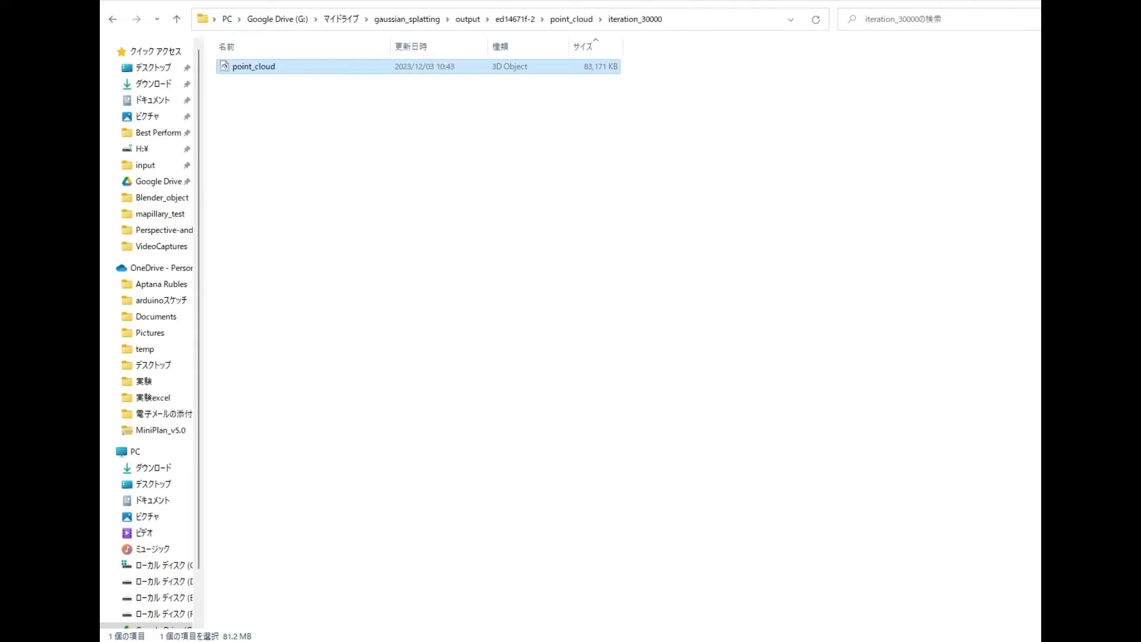
pyautogui.click(416, 179)
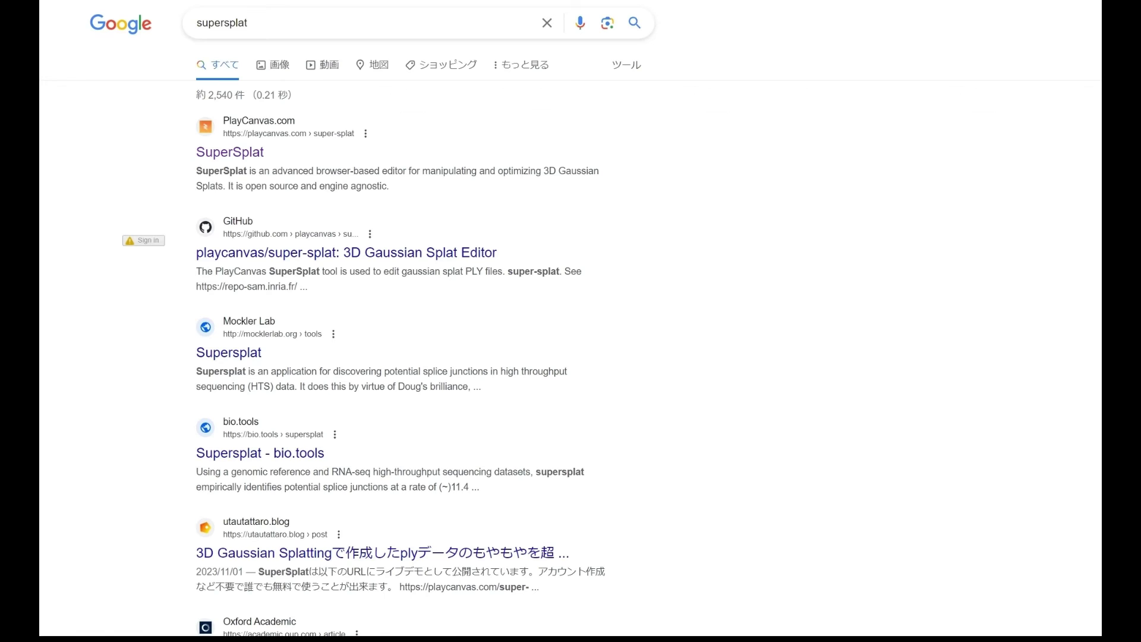
# Refocus the 'supersplat' search query, then move focus back to the results page.
pyautogui.click(248, 23)
pyautogui.click(333, 98)
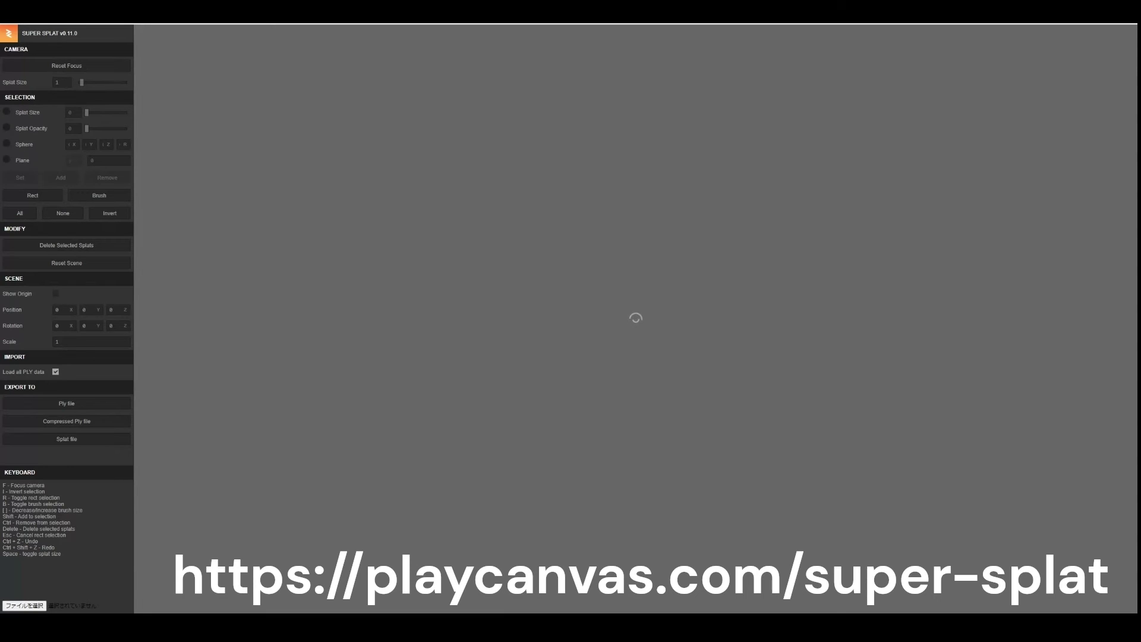
# Orbit and pan around the park scene, setting its Z position to 0.1.
pyautogui.scroll(10, 636, 319)
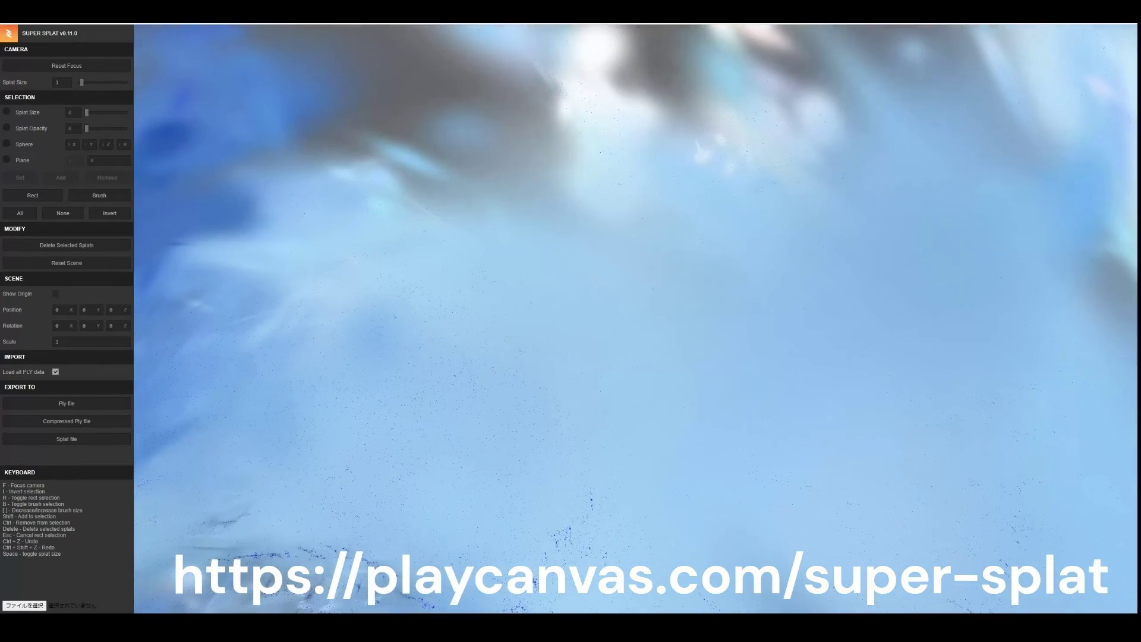
pyautogui.moveTo(635, 319); pyautogui.dragTo(693, 325)
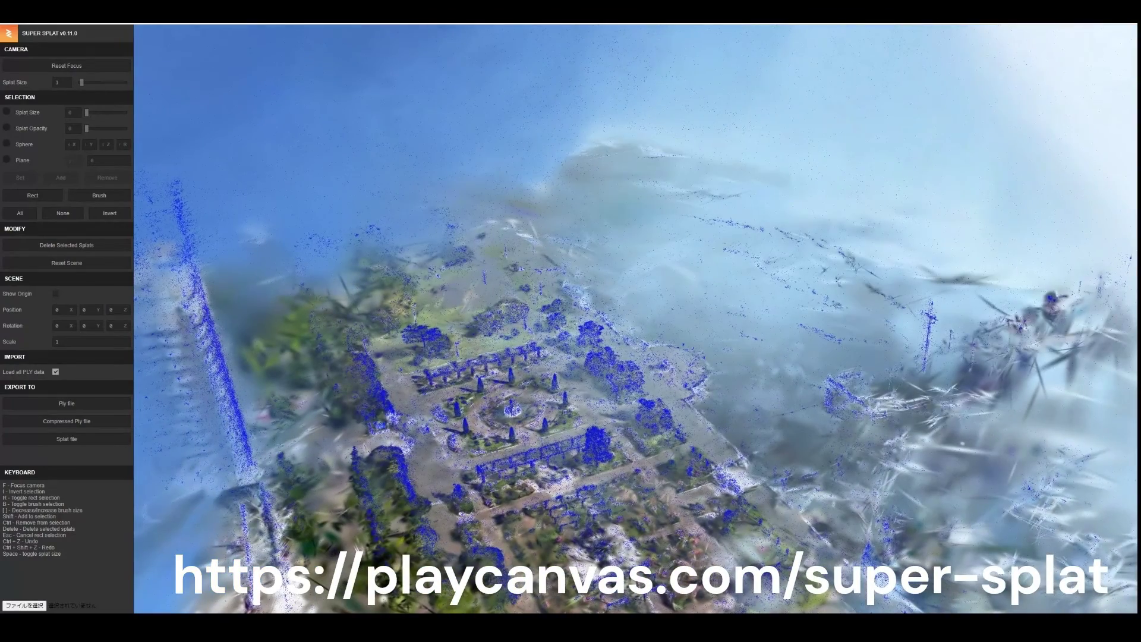
pyautogui.moveTo(124, 310)
pyautogui.mouseDown()
pyautogui.moveTo(71, 310)
pyautogui.moveTo(124, 310)
pyautogui.mouseUp()
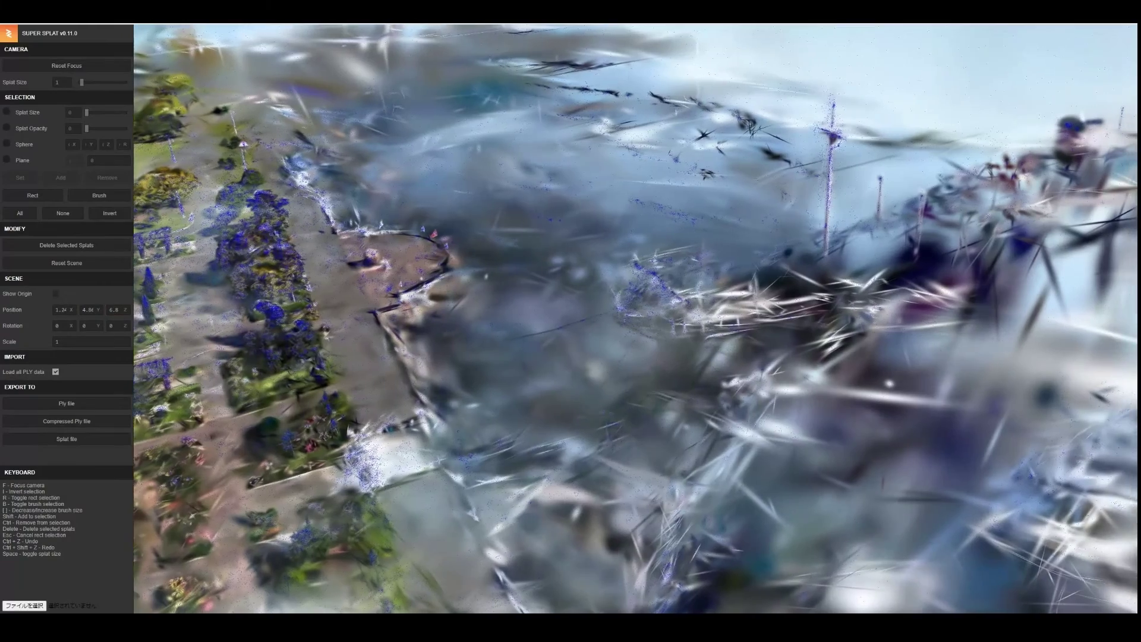
pyautogui.moveTo(890, 383); pyautogui.dragTo(1063, 446, button='right')
pyautogui.moveTo(636, 319); pyautogui.dragTo(500, 329)
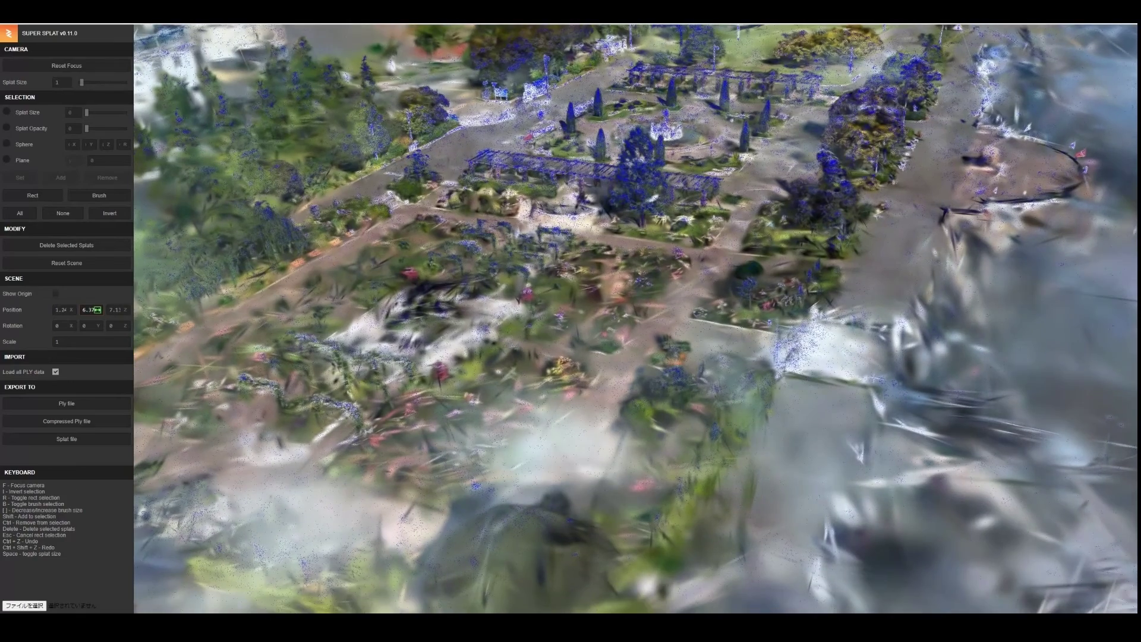
# Shift the scene's X position to about 7.01 and hide the blue splat-centre dots.
pyautogui.click(71, 308)
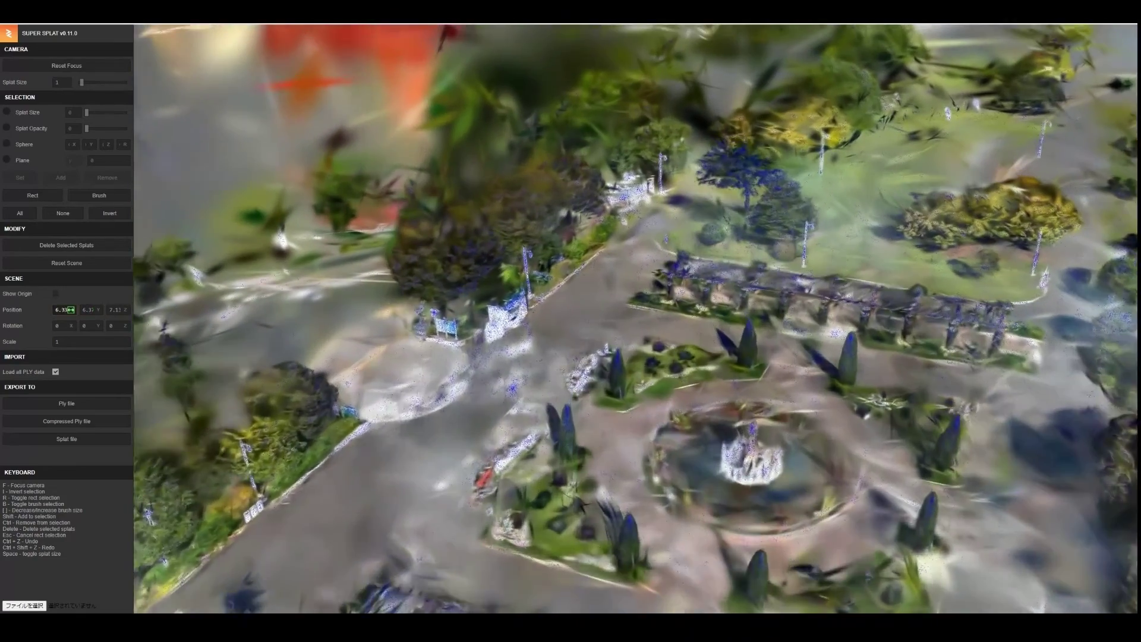
pyautogui.moveTo(71, 310); pyautogui.dragTo(70, 310)
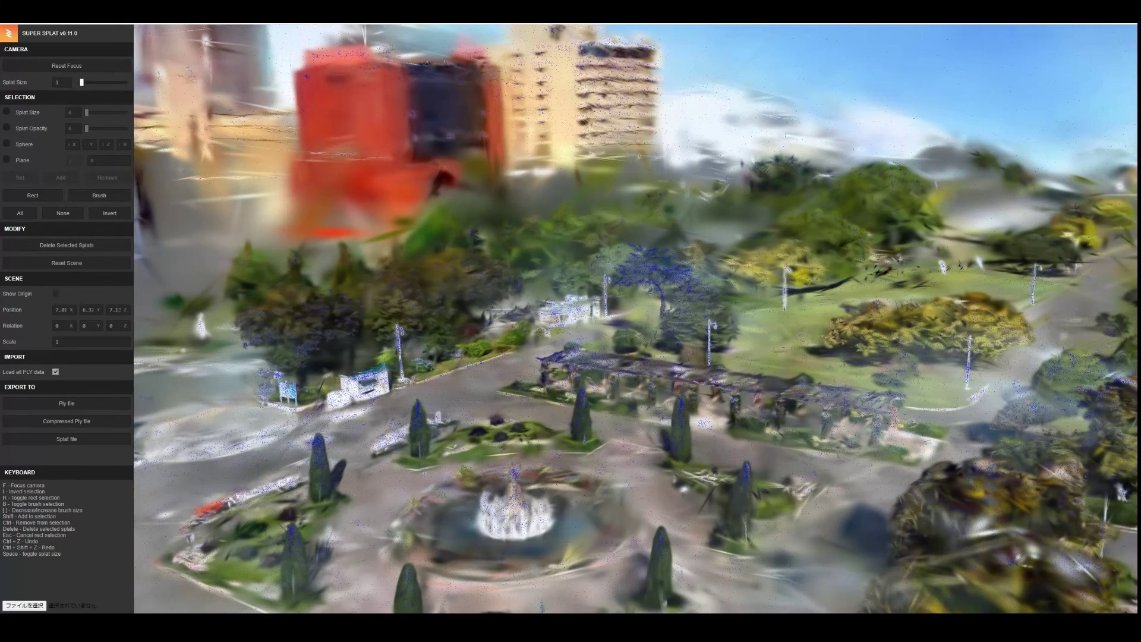
pyautogui.press('space')
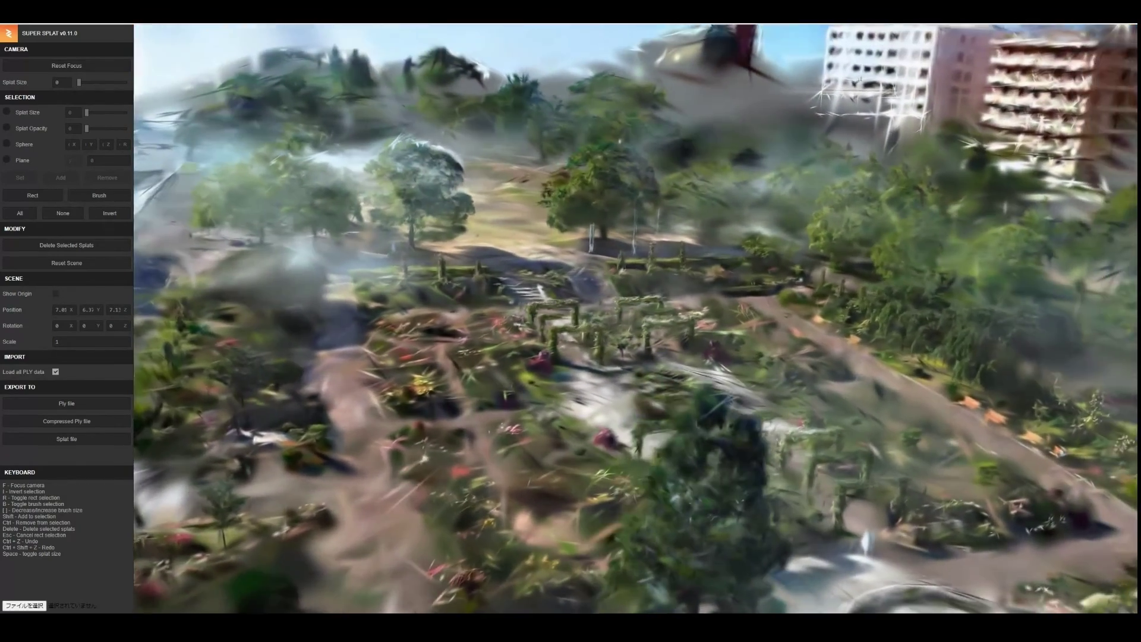
pyautogui.moveTo(539, 292); pyautogui.dragTo(636, 261)
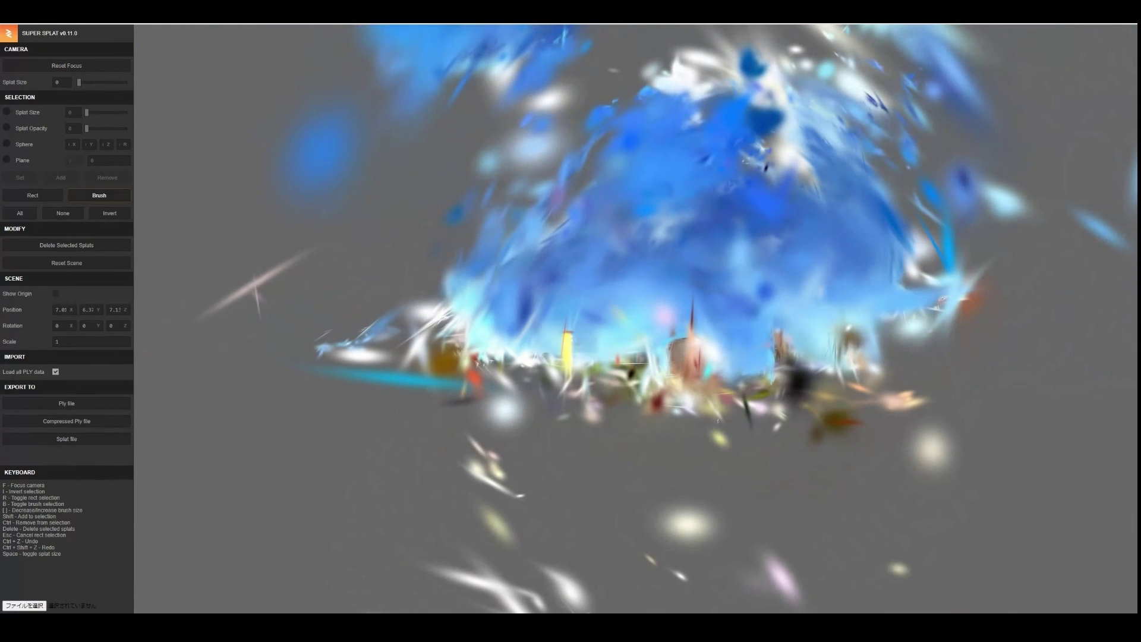
# Brush-select the upper floating splats and delete the 3157 selected splats.
pyautogui.click(99, 195)
pyautogui.moveTo(535, 104)
pyautogui.mouseDown()
pyautogui.moveTo(707, 92)
pyautogui.moveTo(809, 134)
pyautogui.moveTo(594, 60)
pyautogui.moveTo(892, 44)
pyautogui.mouseUp()
pyautogui.moveTo(707, 62); pyautogui.dragTo(351, 64)
pyautogui.moveTo(790, 148); pyautogui.dragTo(1038, 142)
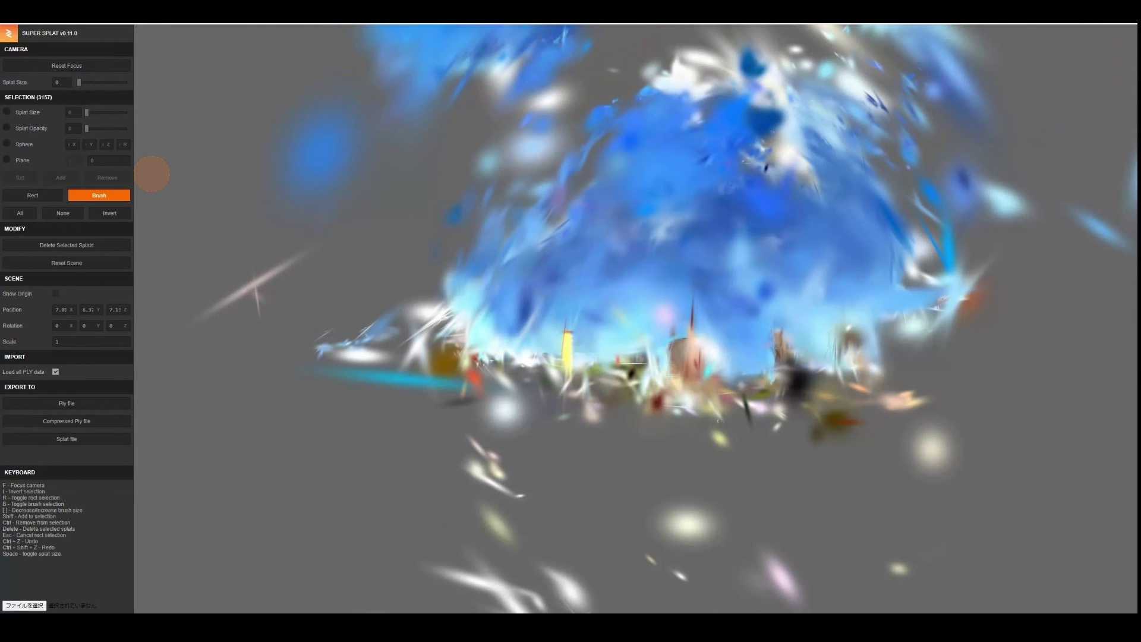
pyautogui.click(66, 244)
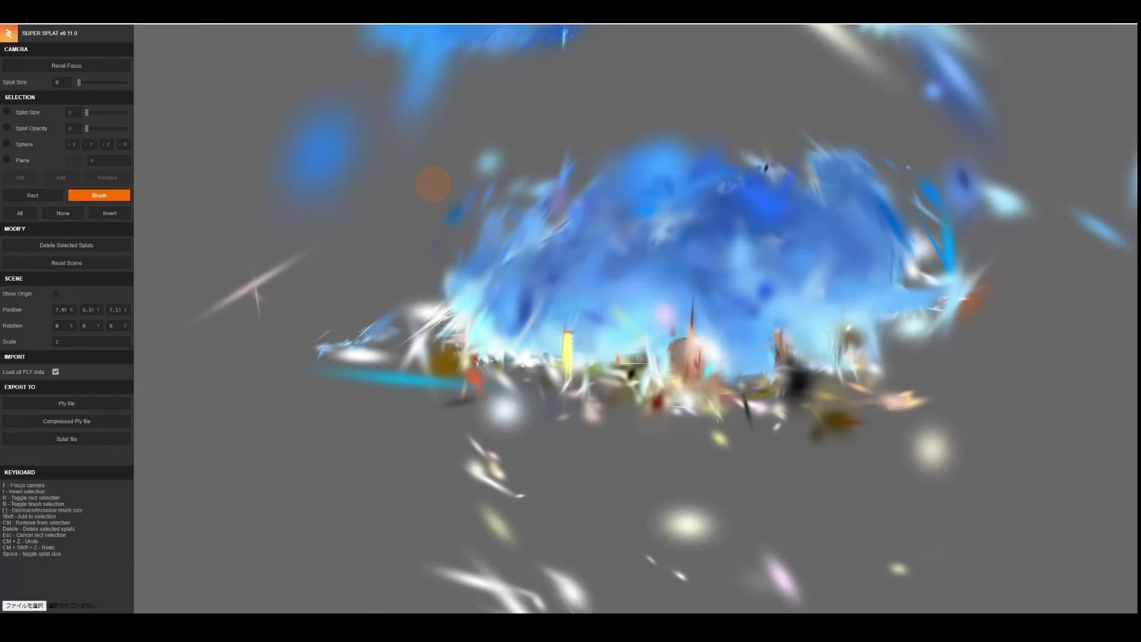
# Brush-select the remaining stray splats at left and below, then delete those 473.
pyautogui.moveTo(257, 264)
pyautogui.mouseDown()
pyautogui.moveTo(262, 402)
pyautogui.moveTo(595, 550)
pyautogui.moveTo(820, 579)
pyautogui.moveTo(425, 556)
pyautogui.mouseUp()
pyautogui.moveTo(855, 579)
pyautogui.mouseDown()
pyautogui.moveTo(1017, 535)
pyautogui.moveTo(939, 428)
pyautogui.moveTo(874, 452)
pyautogui.moveTo(832, 487)
pyautogui.moveTo(342, 476)
pyautogui.moveTo(350, 351)
pyautogui.moveTo(443, 297)
pyautogui.moveTo(458, 351)
pyautogui.moveTo(440, 321)
pyautogui.mouseUp()
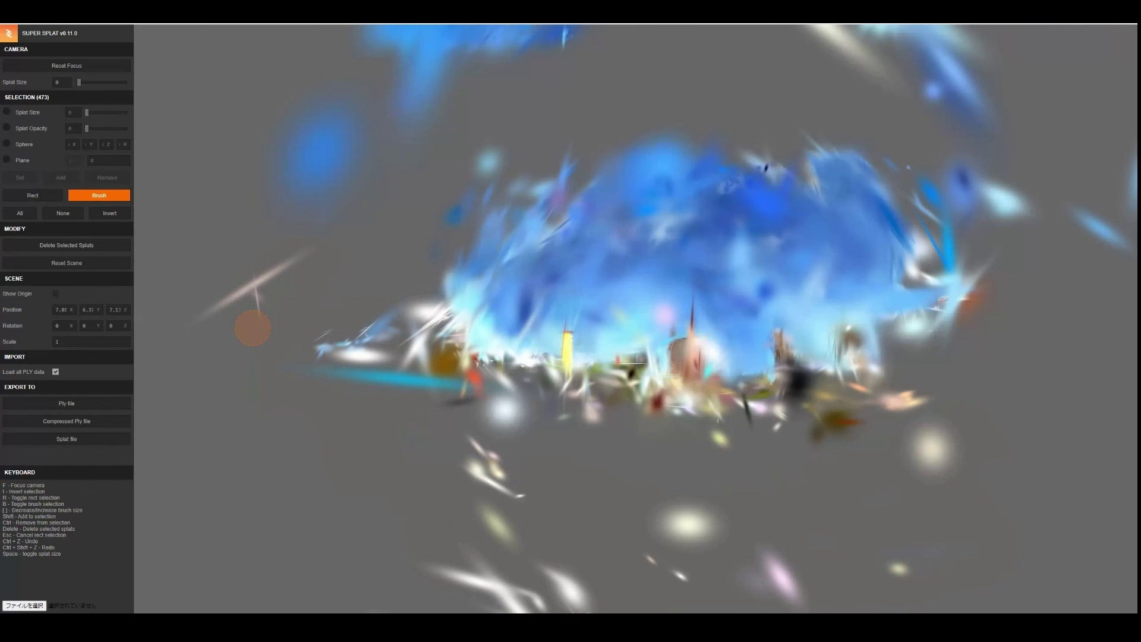
pyautogui.click(66, 245)
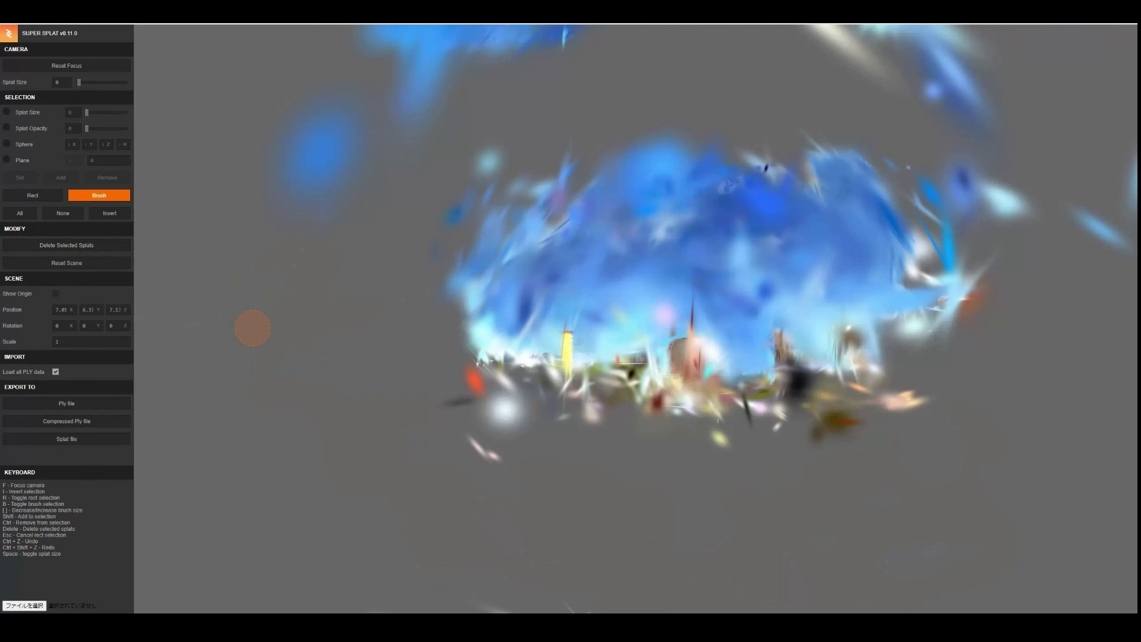
# Turn off brush selection and orbit the cleaned scene to inspect the park and buildings.
pyautogui.click(99, 195)
pyautogui.moveTo(534, 268)
pyautogui.mouseDown()
pyautogui.moveTo(571, 387)
pyautogui.moveTo(595, 416)
pyautogui.mouseUp()
pyautogui.scroll(3, 636, 319)
pyautogui.scroll(5, 636, 318)
pyautogui.moveTo(636, 357); pyautogui.dragTo(559, 214)
pyautogui.moveTo(582, 255); pyautogui.dragTo(630, 321)
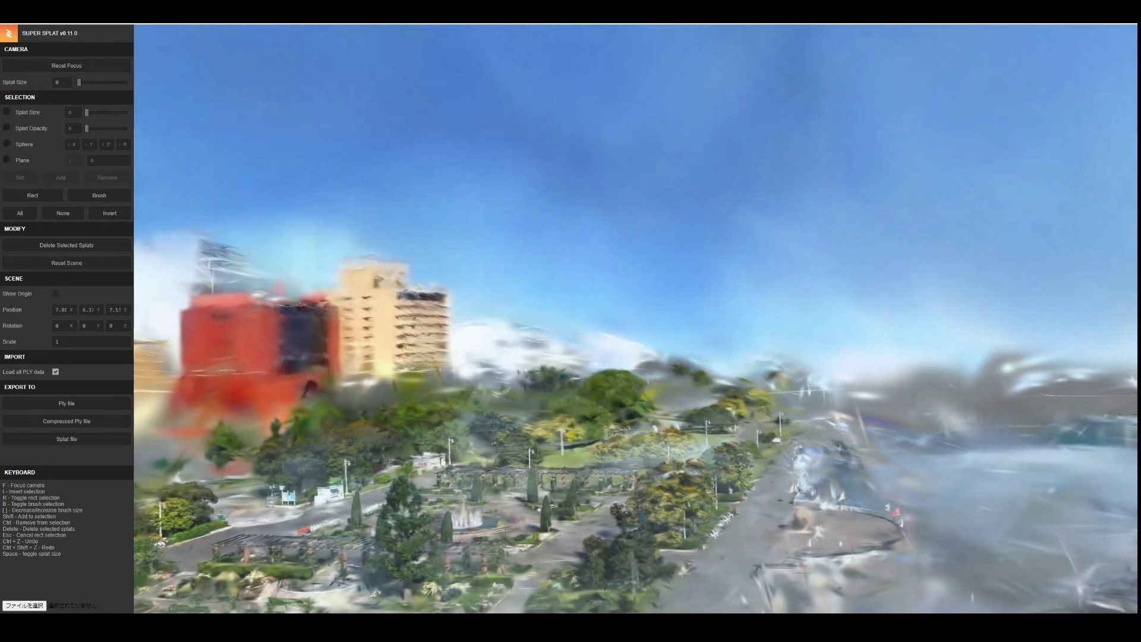